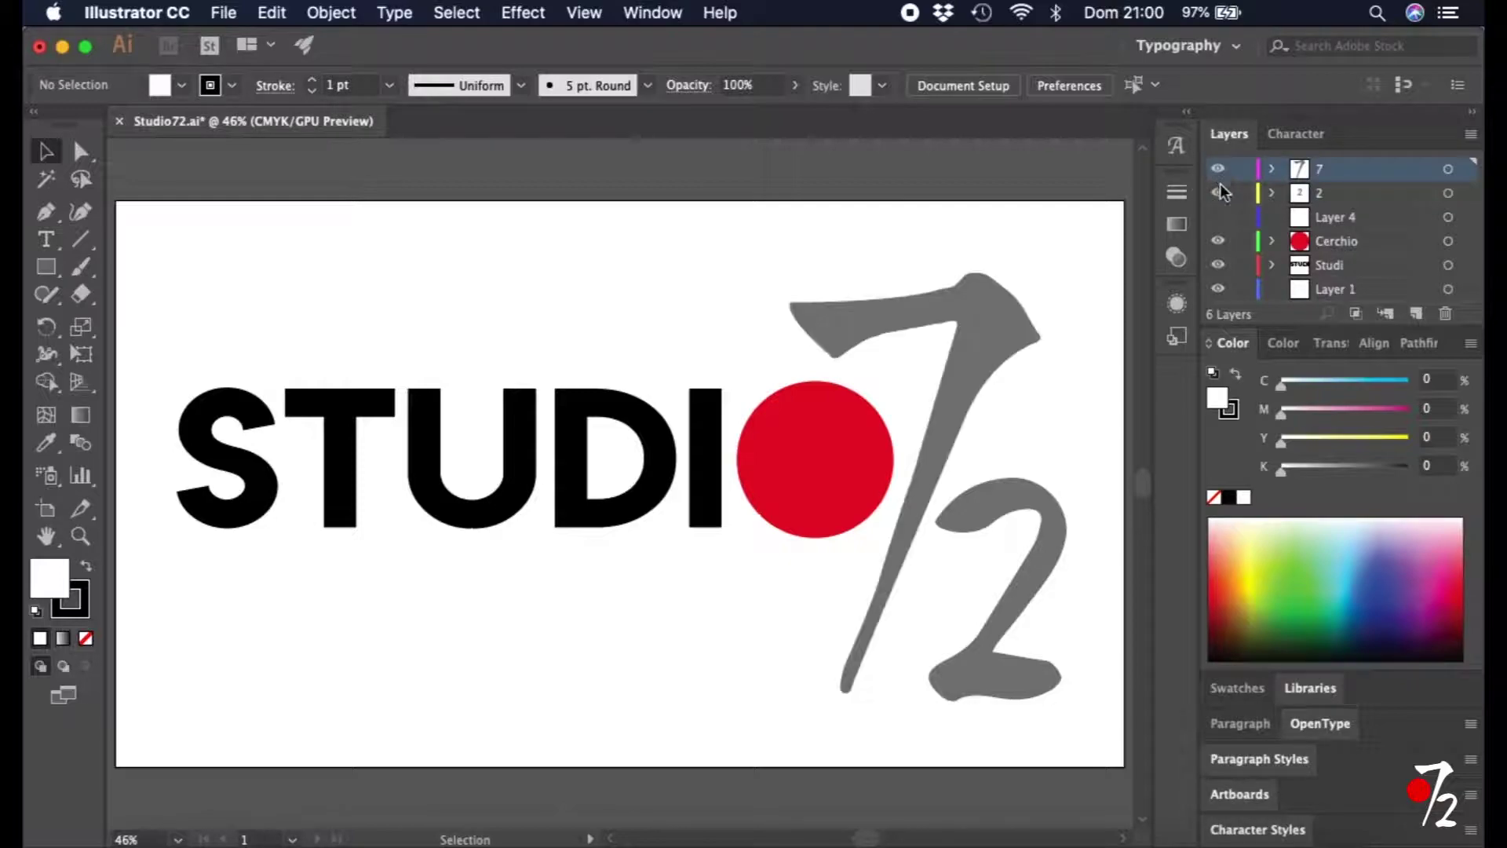
# Check the 2, Cerchio and Studi layers of the logo by hiding and reshowing each one.
pyautogui.click(1219, 193)
pyautogui.click(1219, 193)
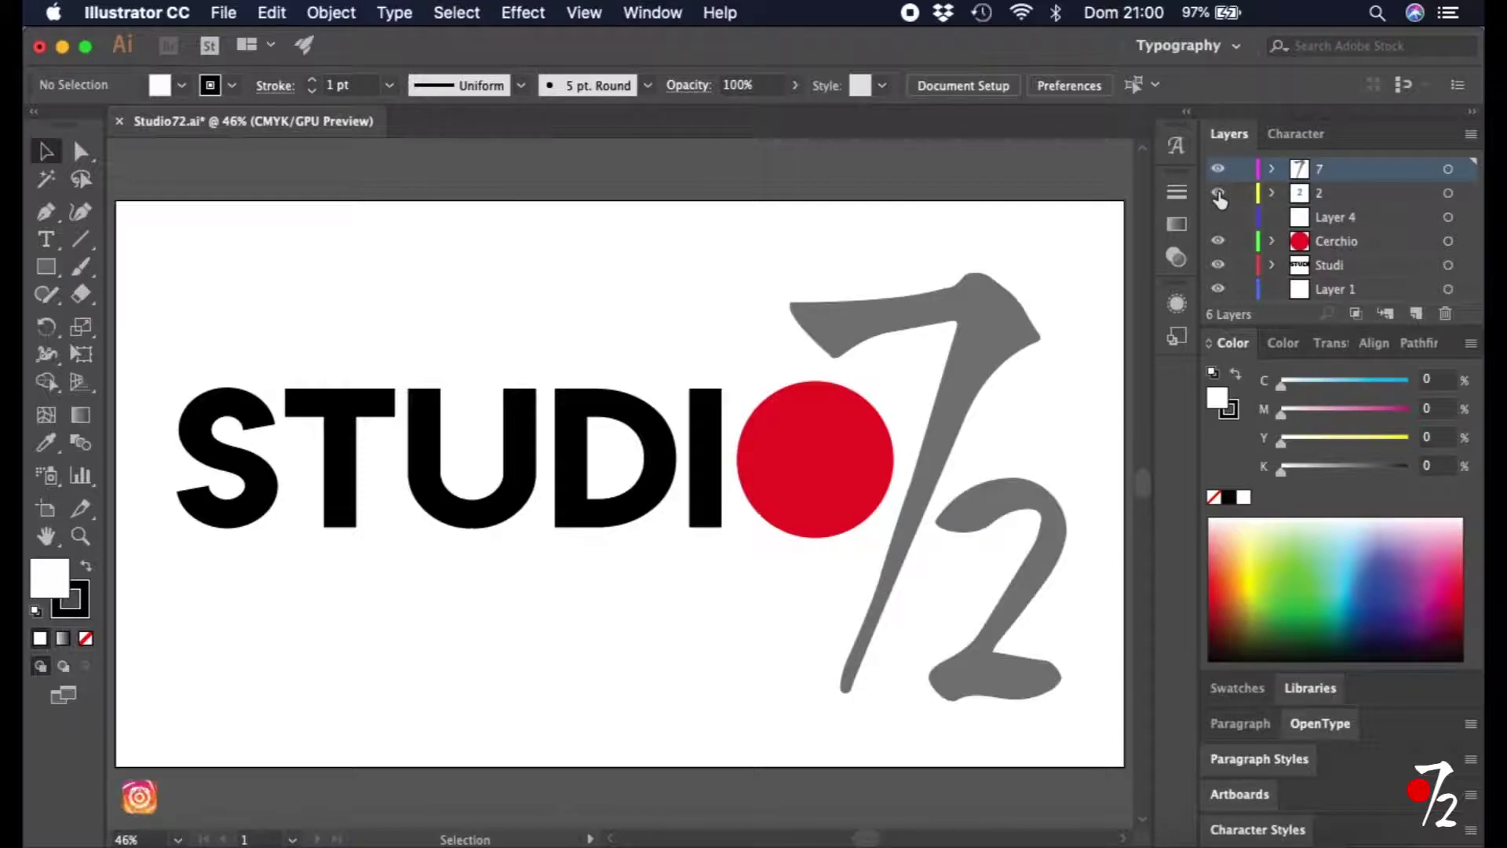
pyautogui.click(1219, 242)
pyautogui.click(1219, 243)
pyautogui.click(1218, 266)
pyautogui.click(1218, 266)
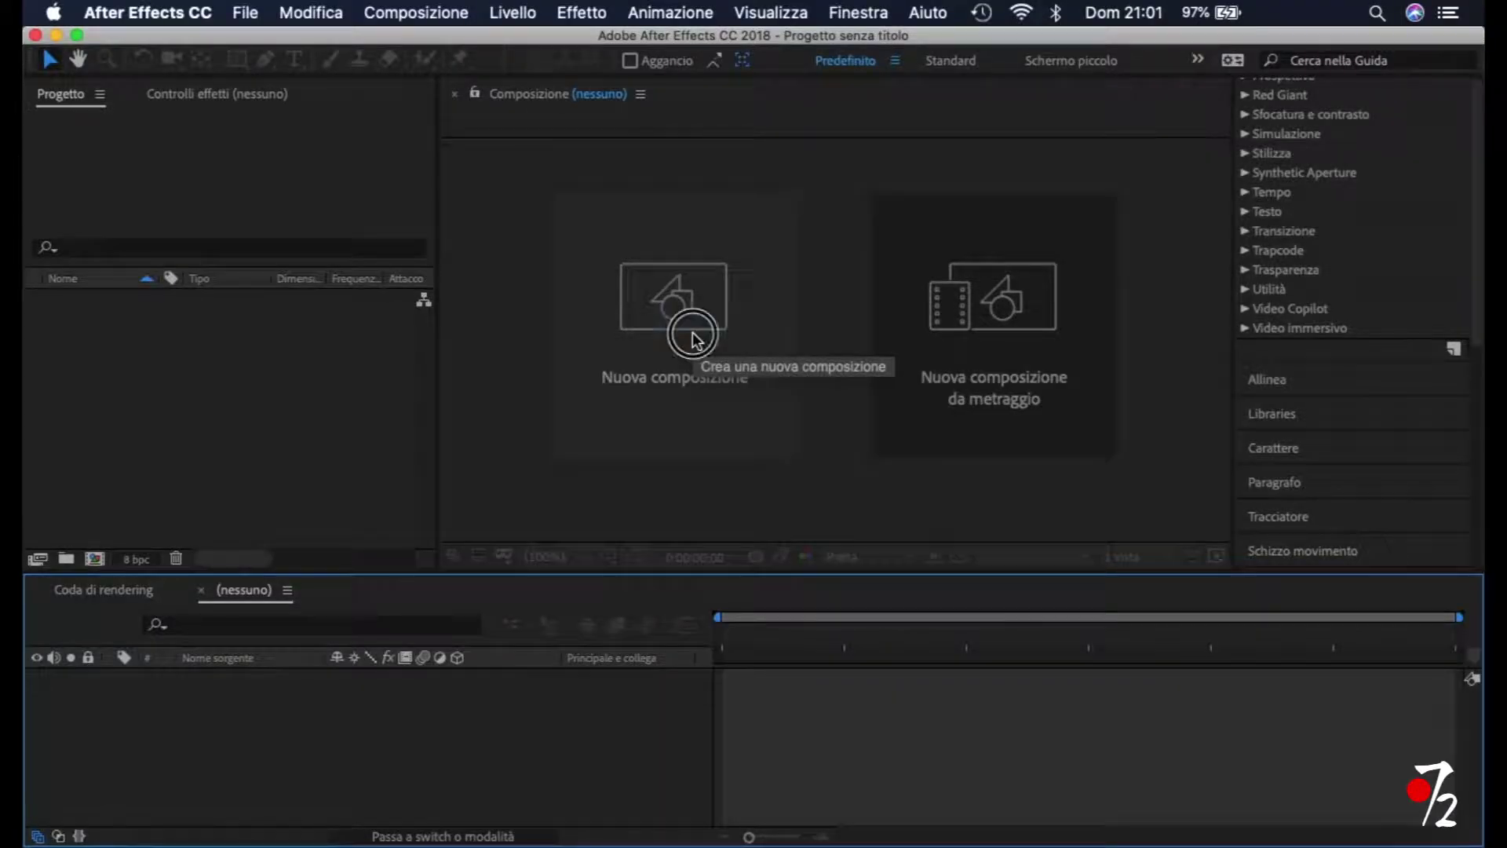
# Switch to After Effects and create a new composition named Logo.
pyautogui.click(691, 336)
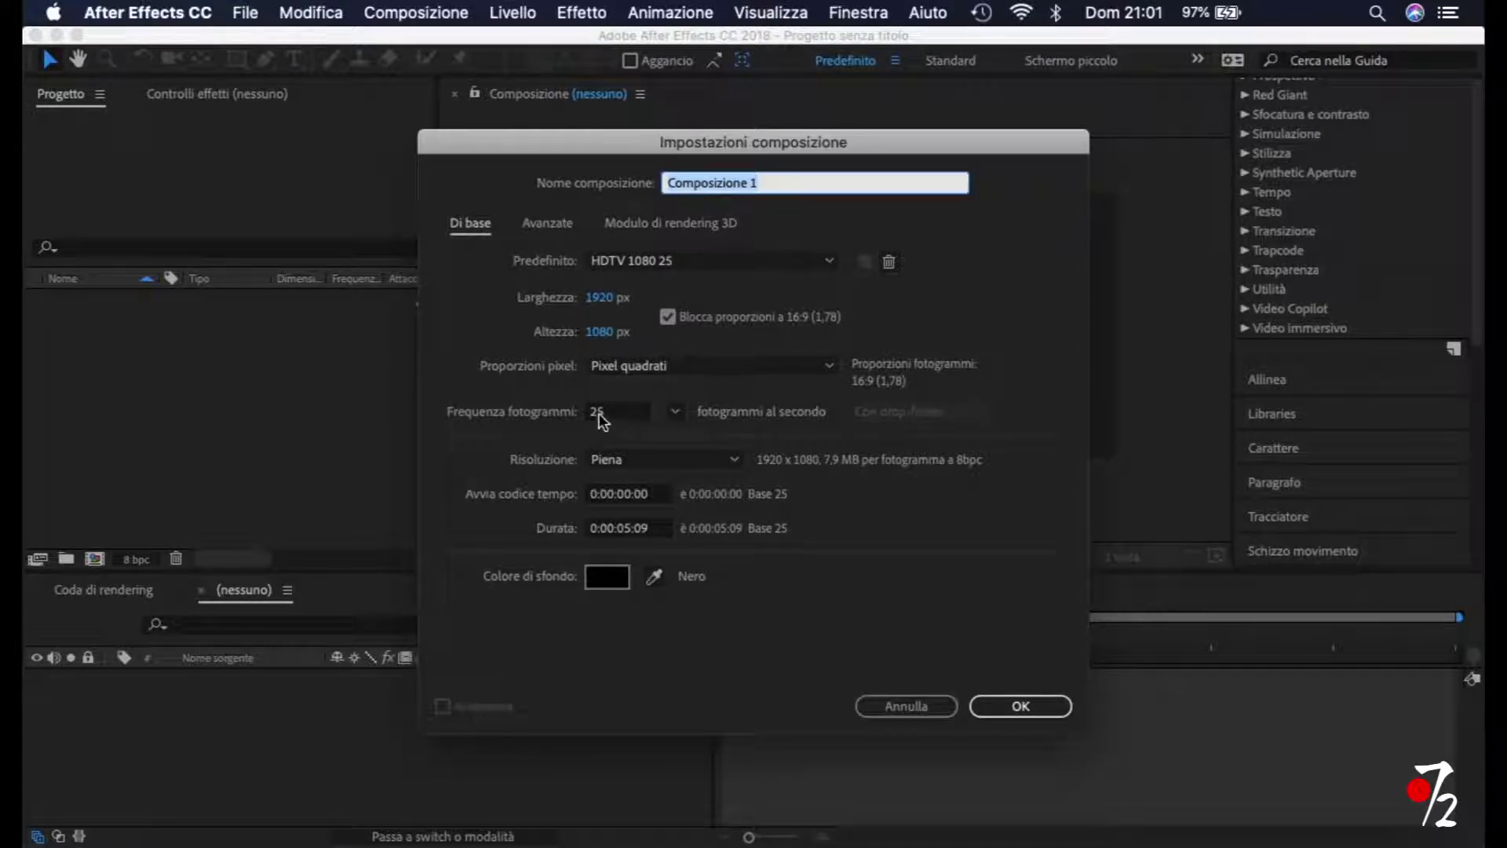
pyautogui.write('Lo')
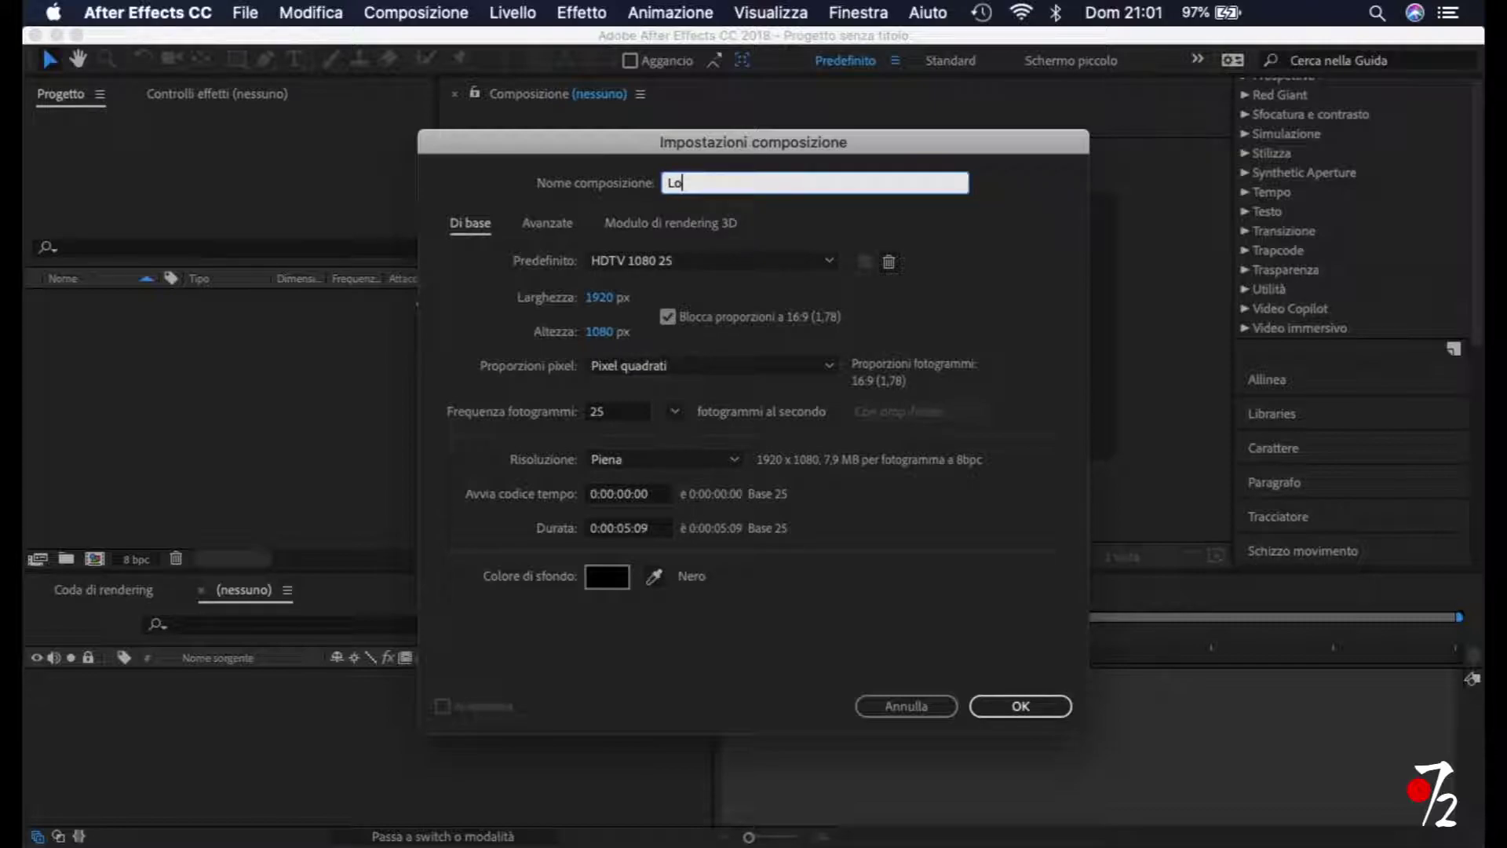
pyautogui.write('go')
pyautogui.click(1011, 704)
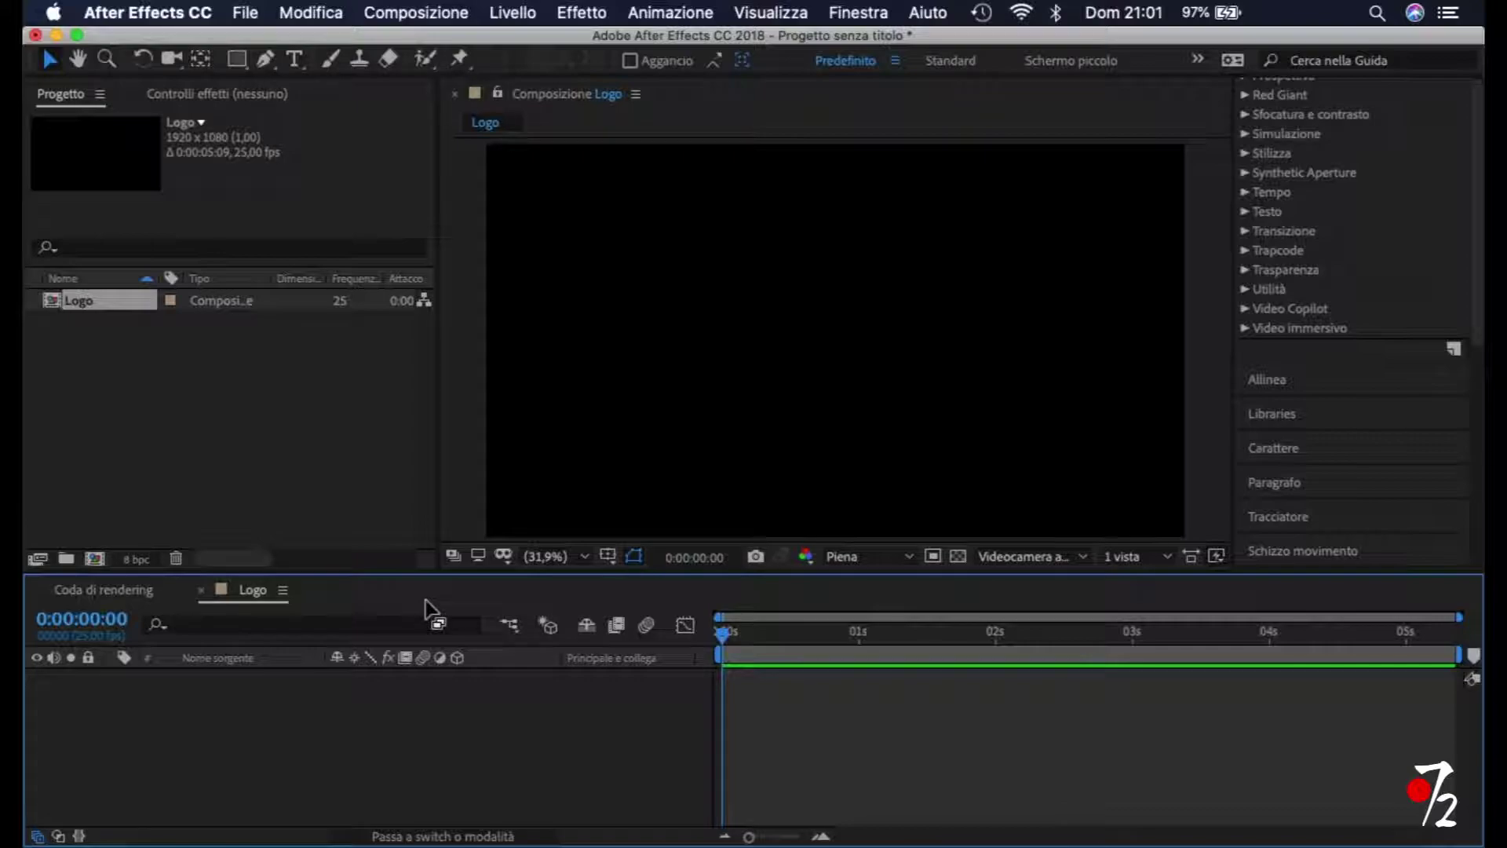
pyautogui.click(187, 352)
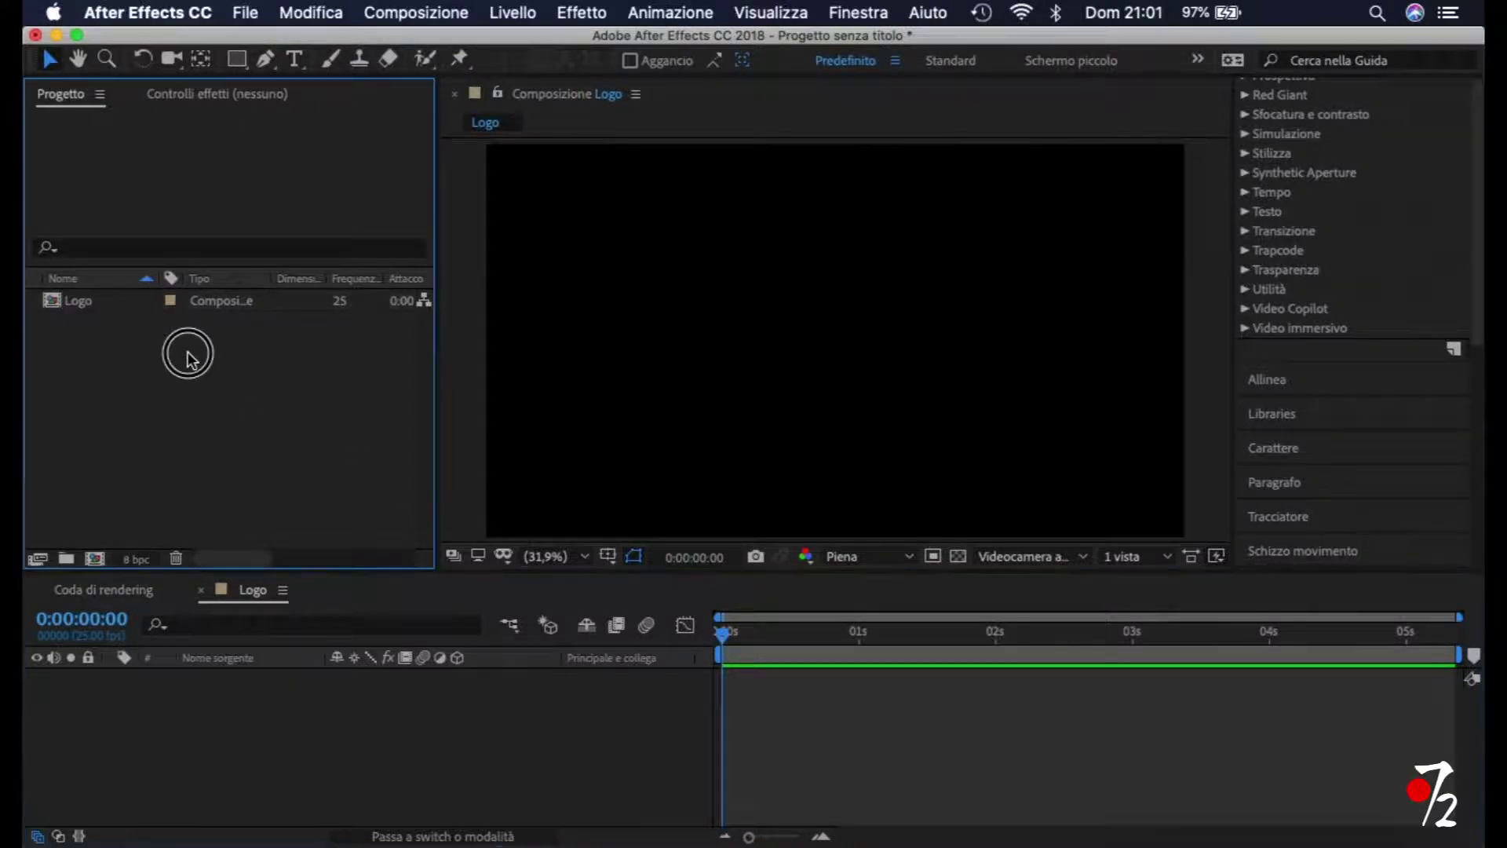
pyautogui.doubleClick(188, 353)
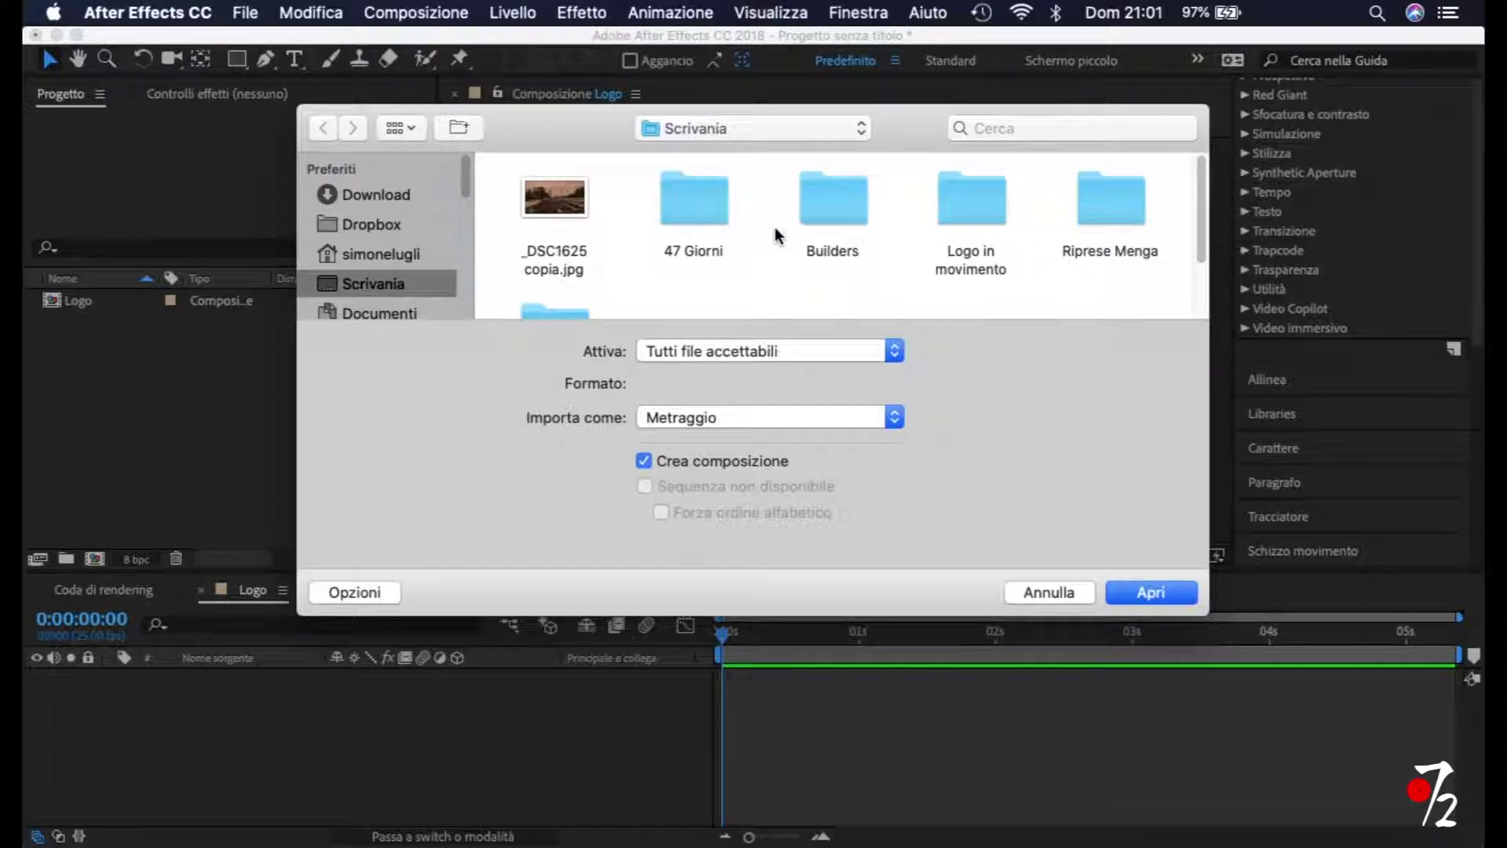
pyautogui.click(977, 208)
pyautogui.doubleClick(977, 208)
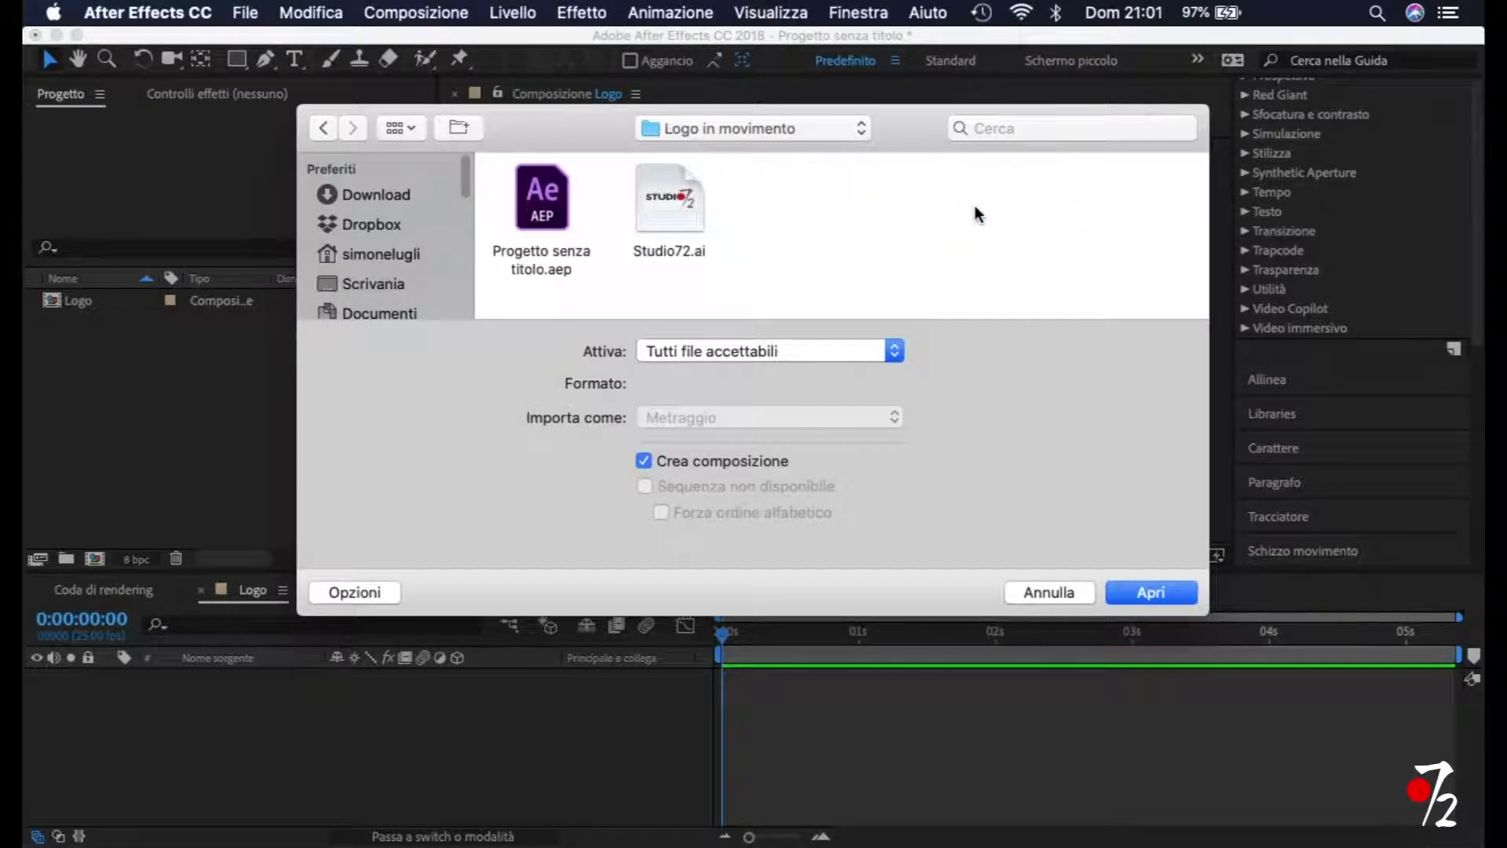
pyautogui.click(1052, 590)
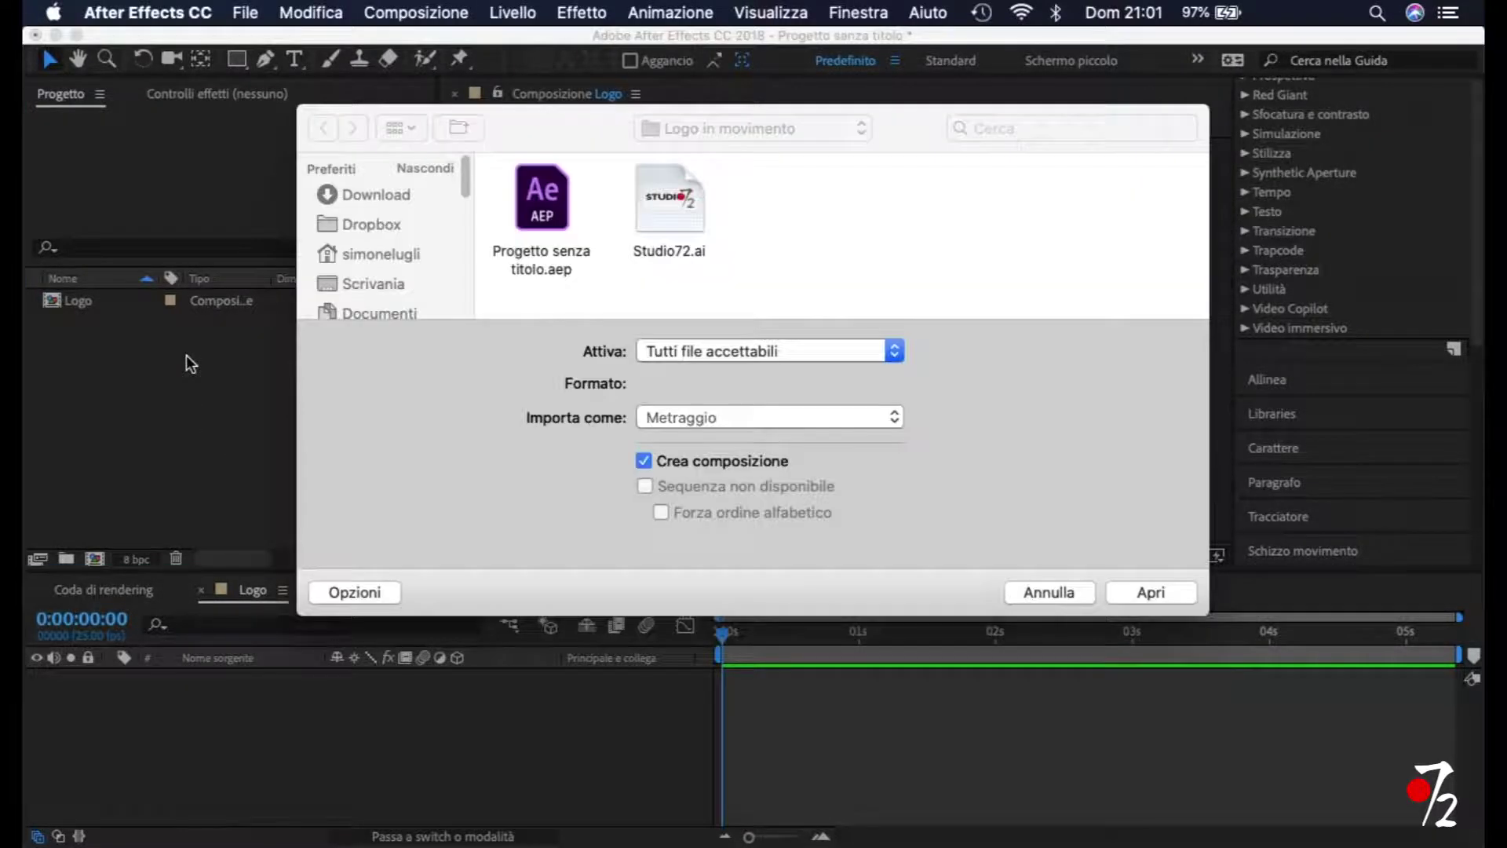
pyautogui.click(373, 283)
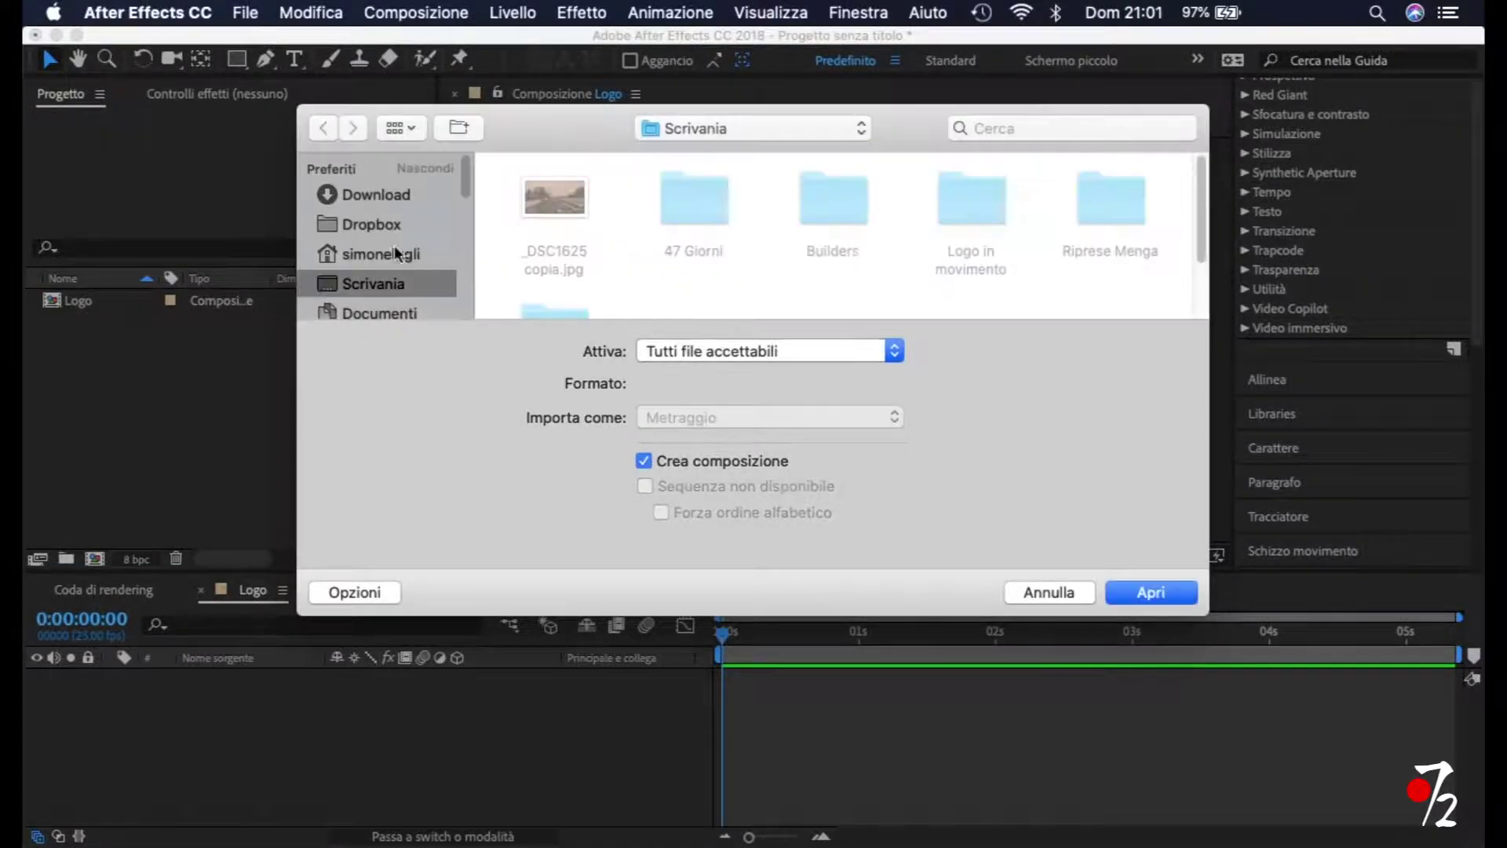
pyautogui.doubleClick(956, 206)
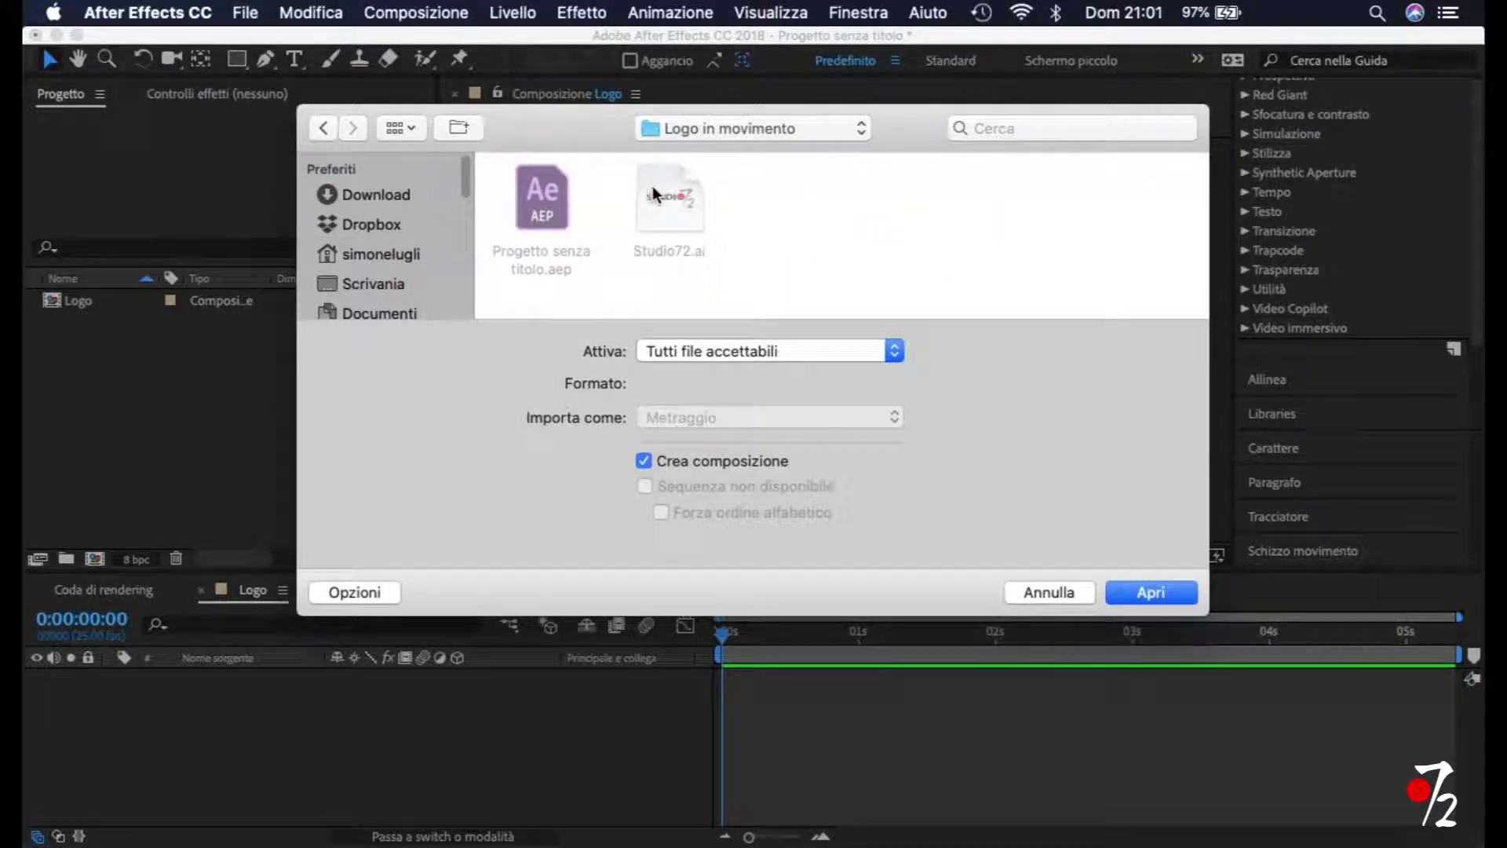
pyautogui.click(664, 191)
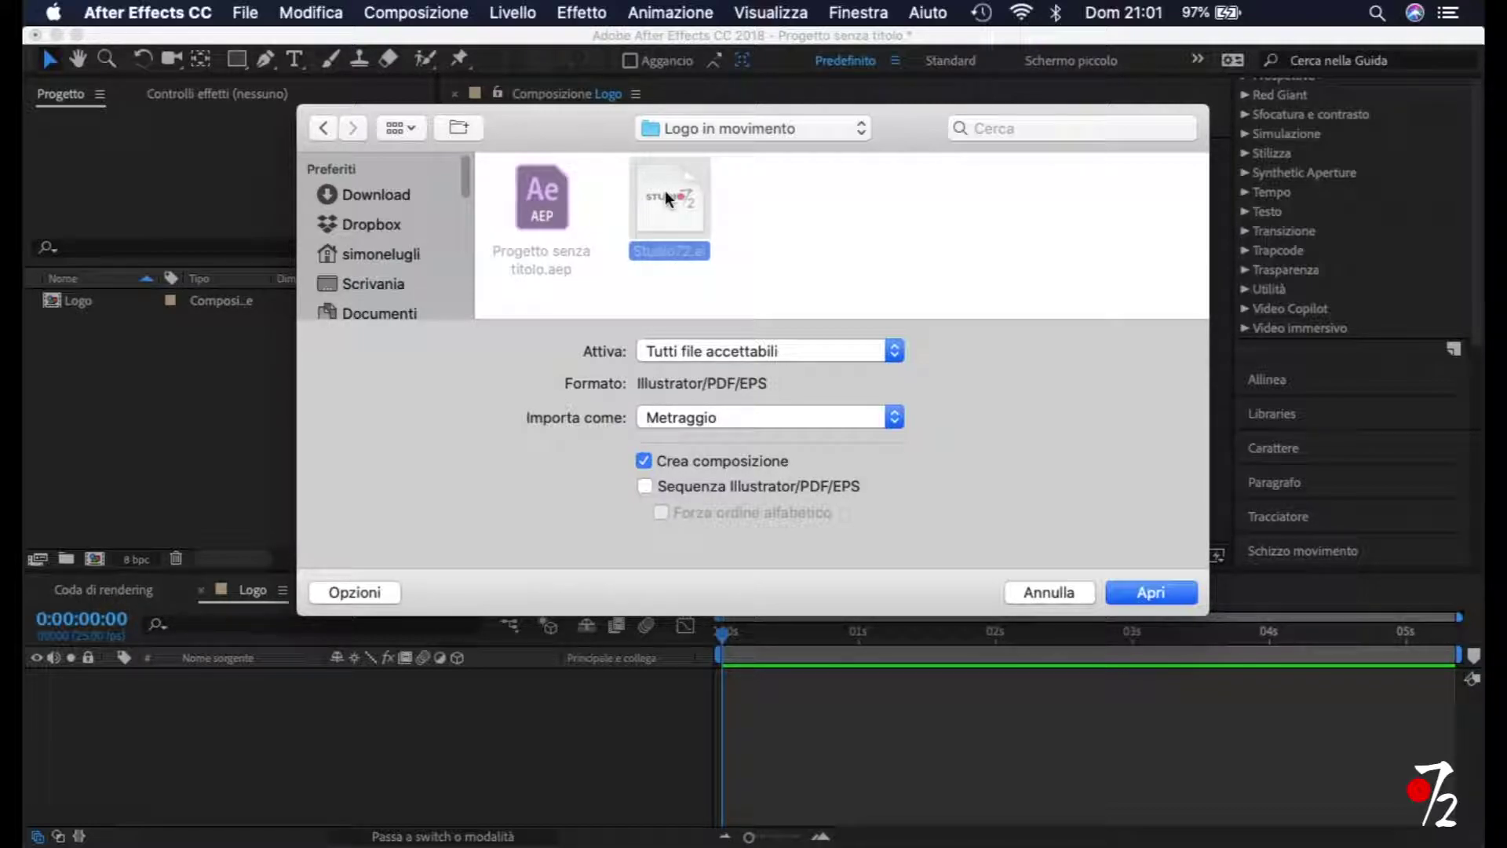
pyautogui.click(1054, 595)
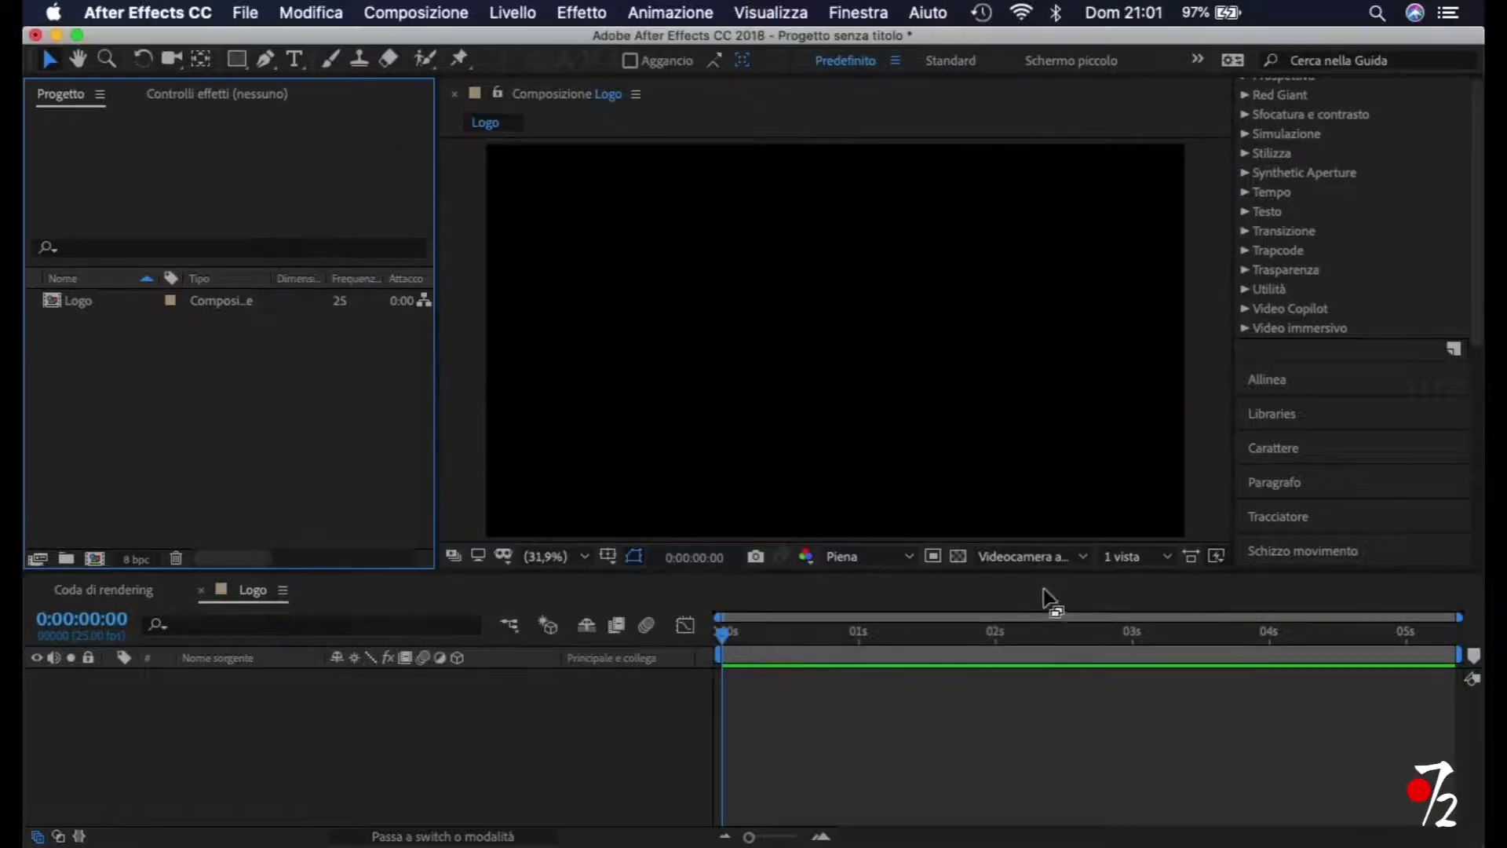
# Import Studio72.ai from the Logo in movimento folder as a composition that retains layer sizes (Composizione - Mantieni dimensioni livelli).
pyautogui.doubleClick(176, 375)
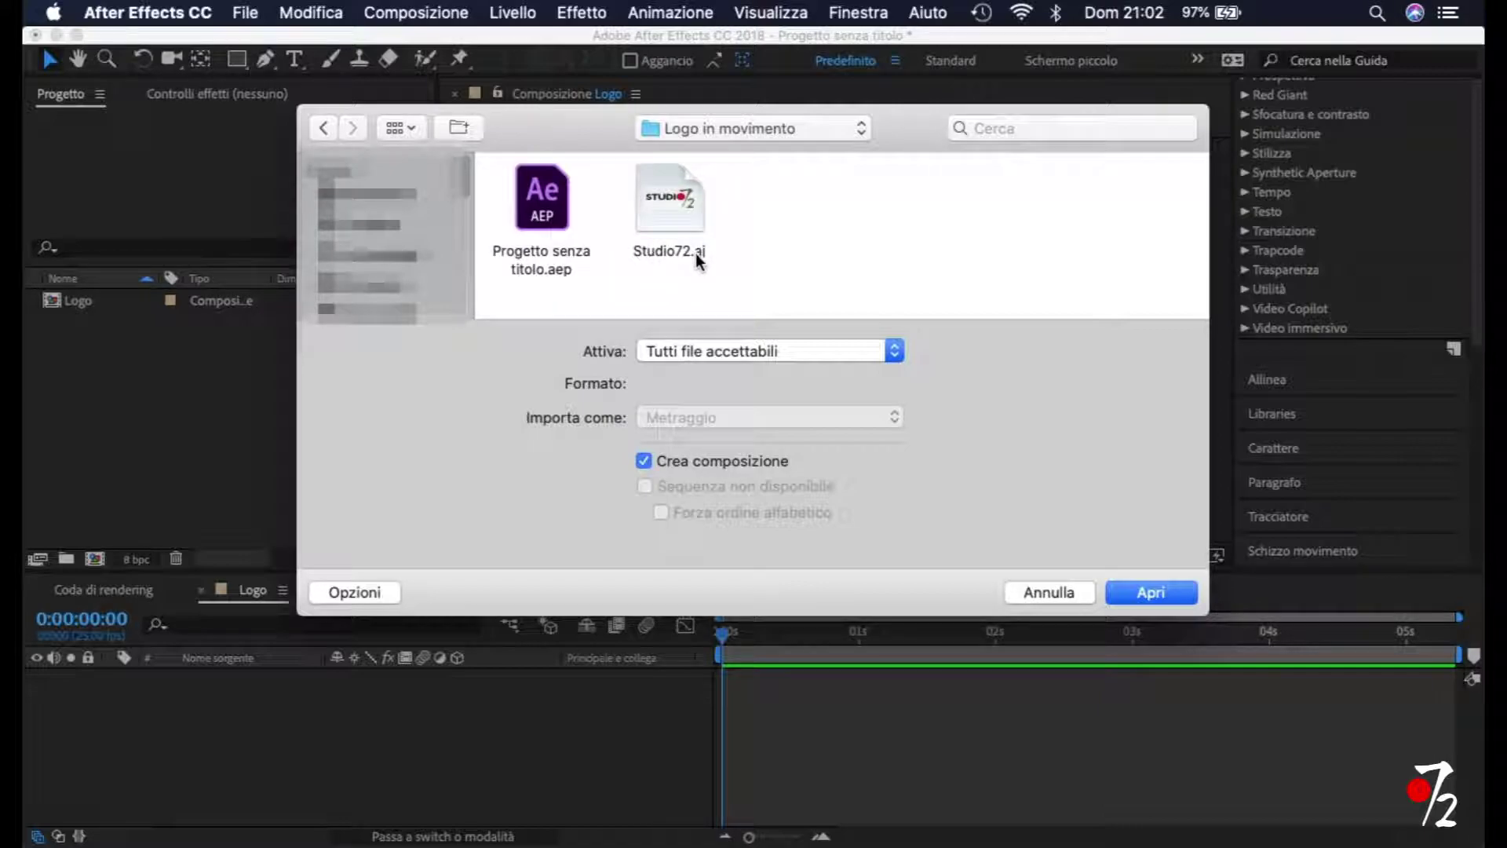
pyautogui.click(663, 193)
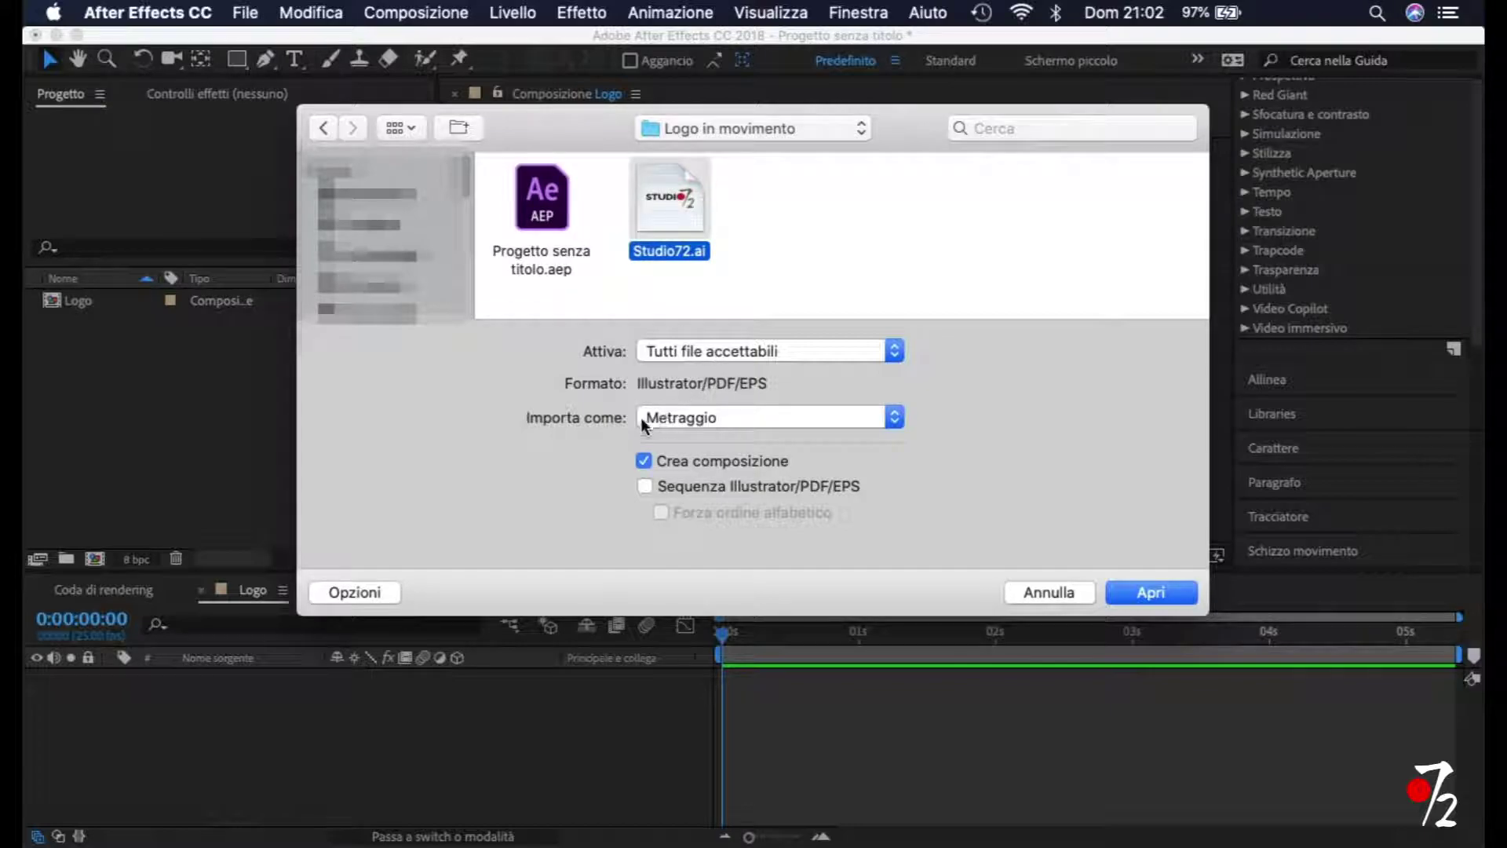
pyautogui.click(695, 424)
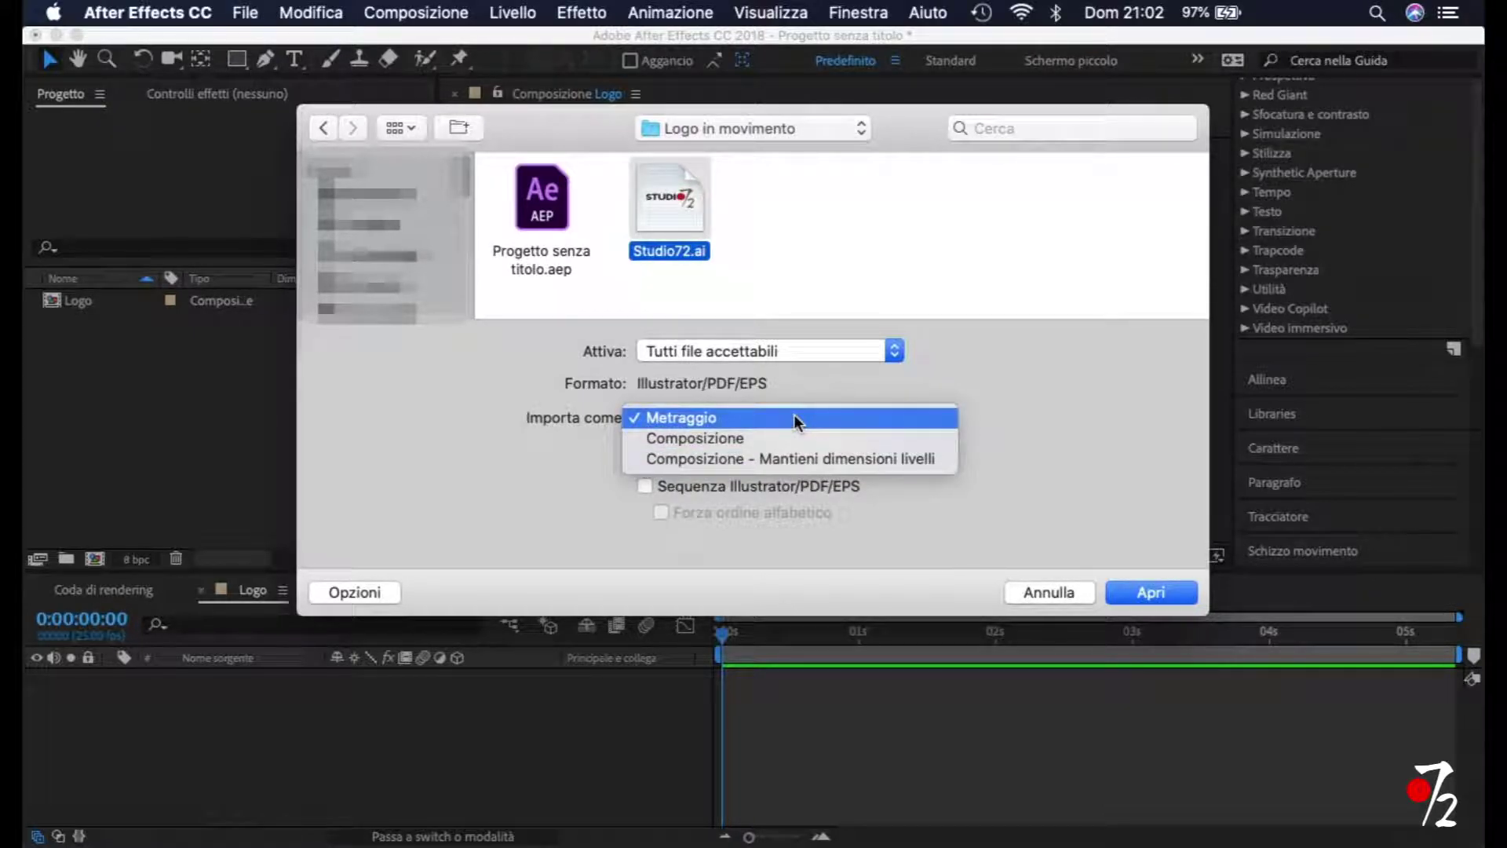
pyautogui.click(789, 459)
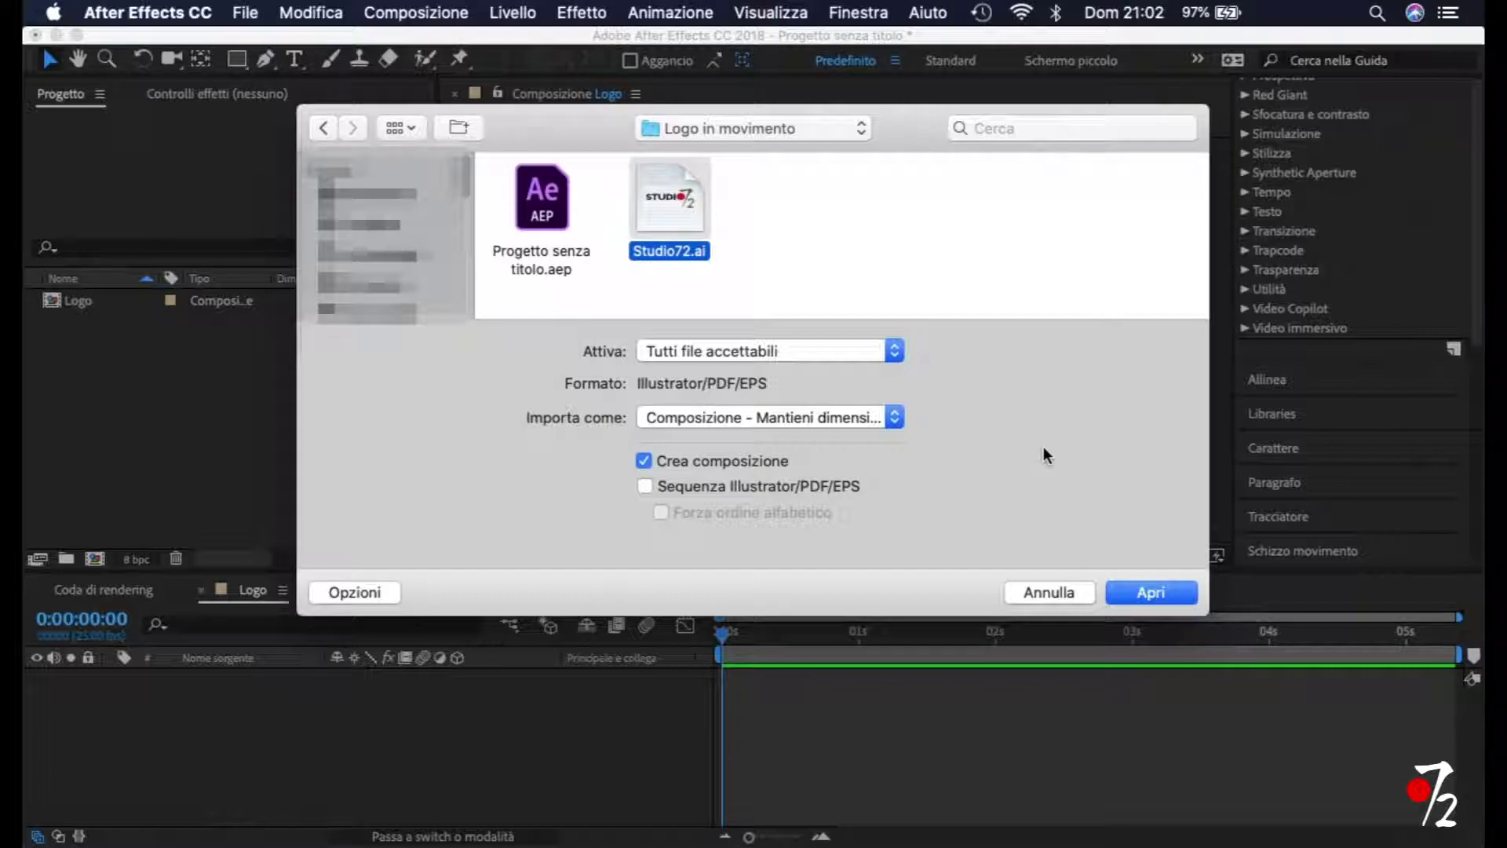
pyautogui.click(1154, 593)
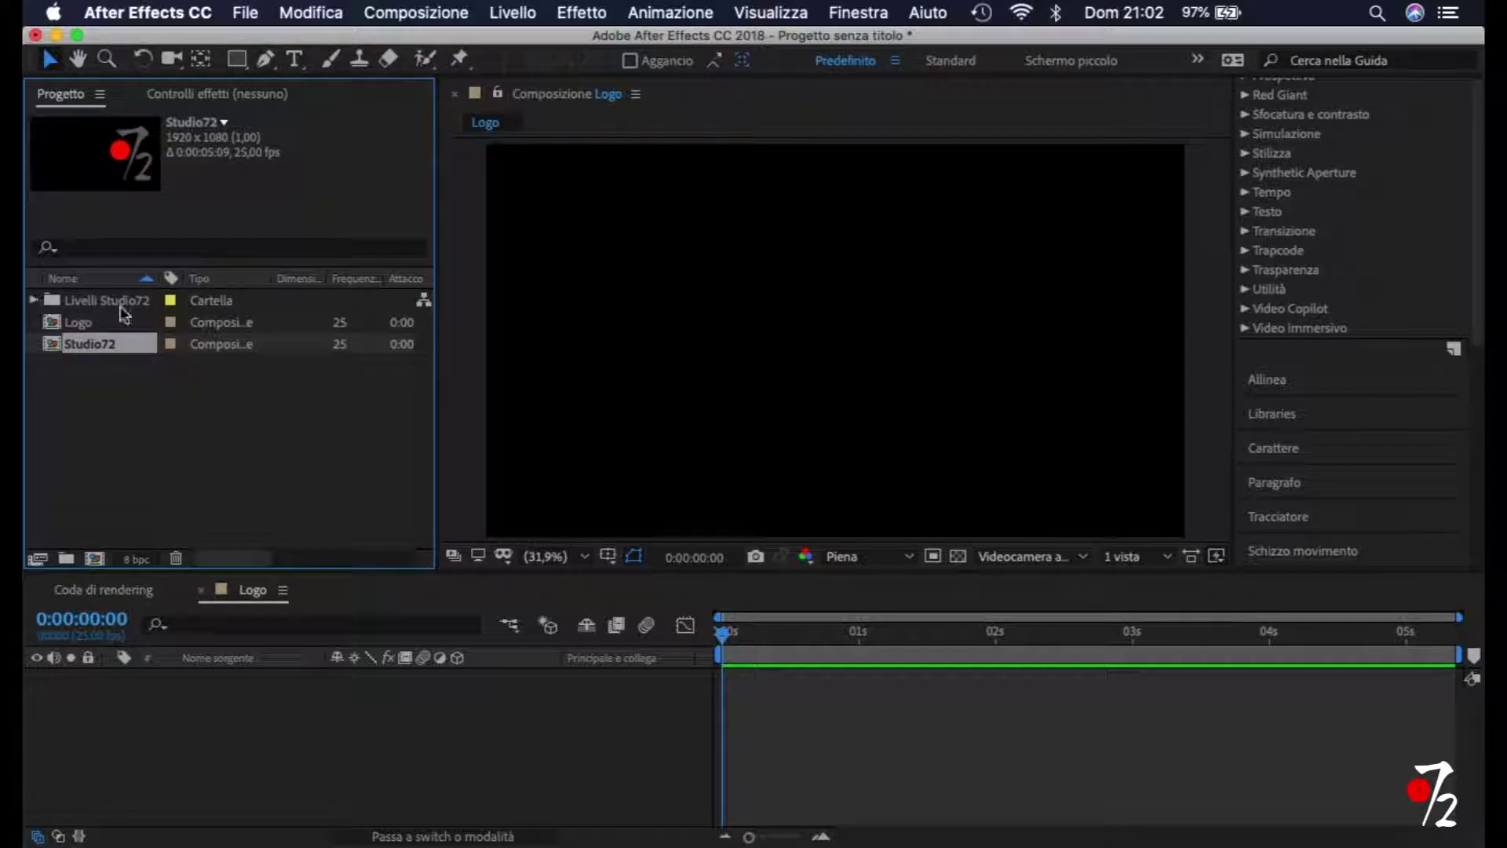
# Check the files inside the Livelli Studio72 folder, collapse it and open the Studio72 composition.
pyautogui.click(35, 300)
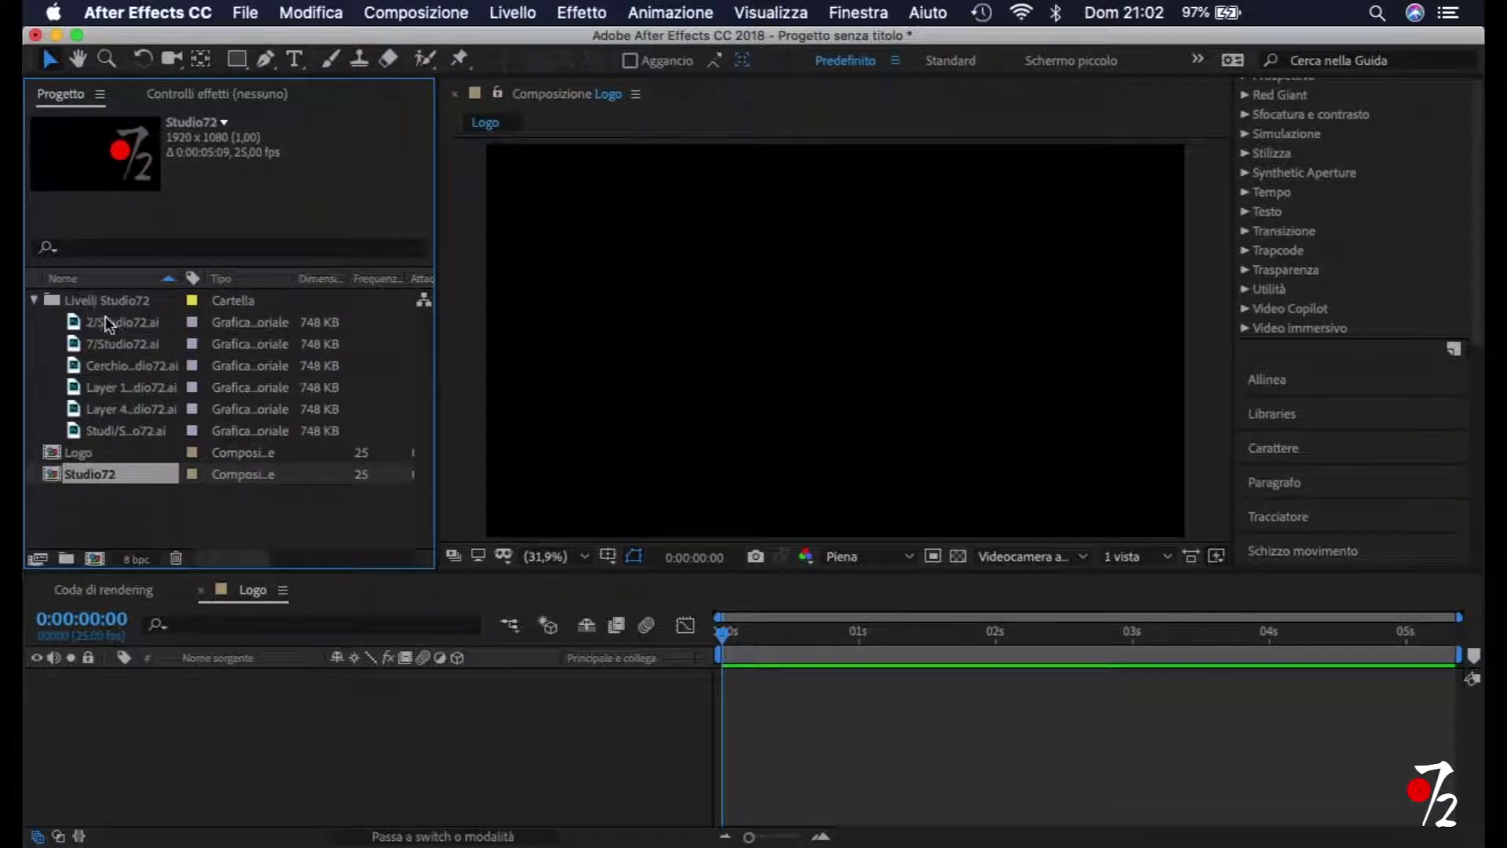
pyautogui.click(34, 300)
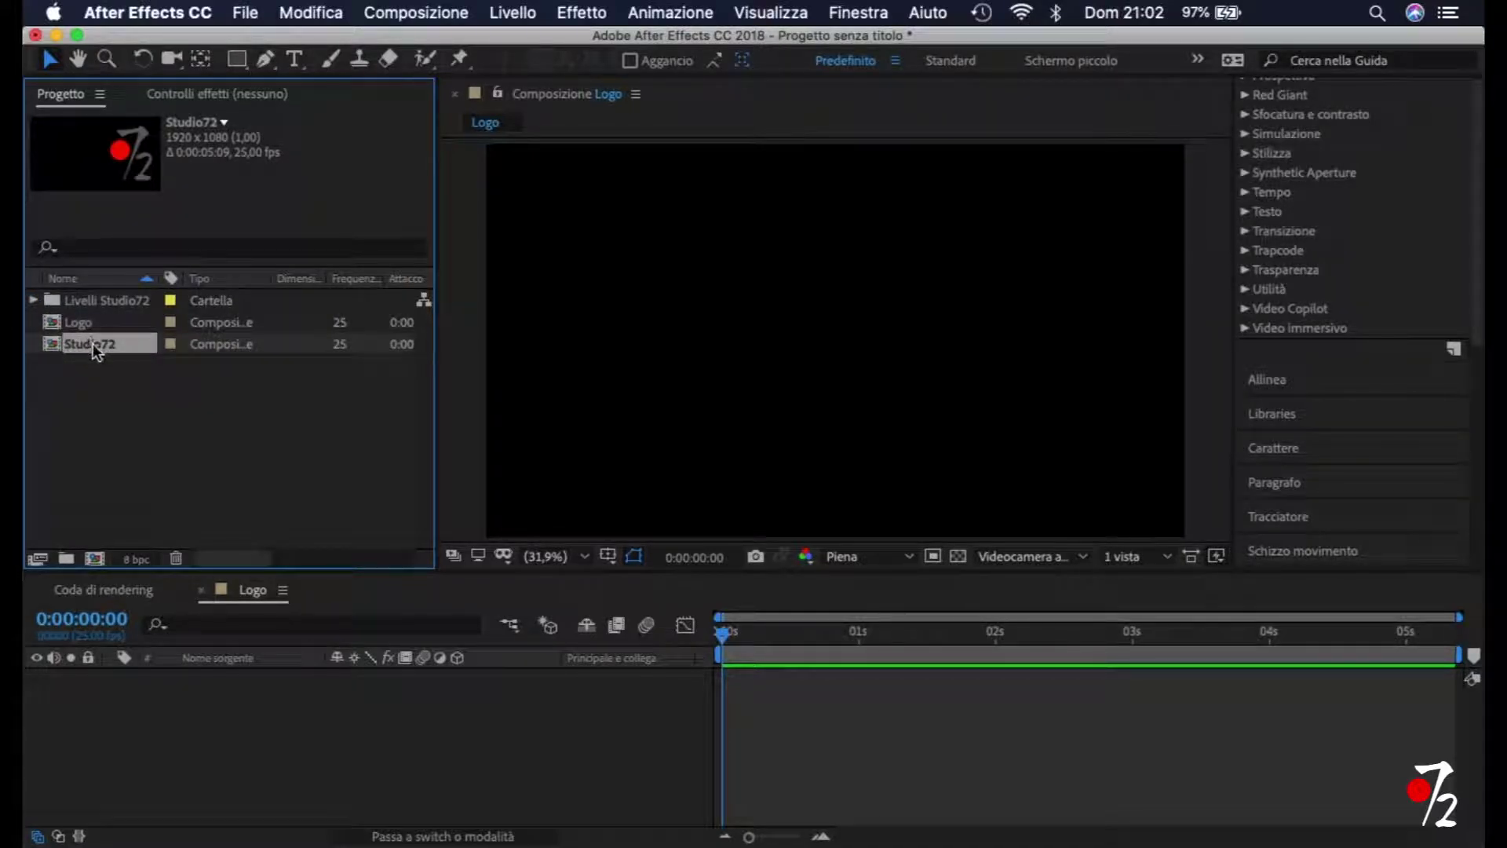
pyautogui.doubleClick(97, 344)
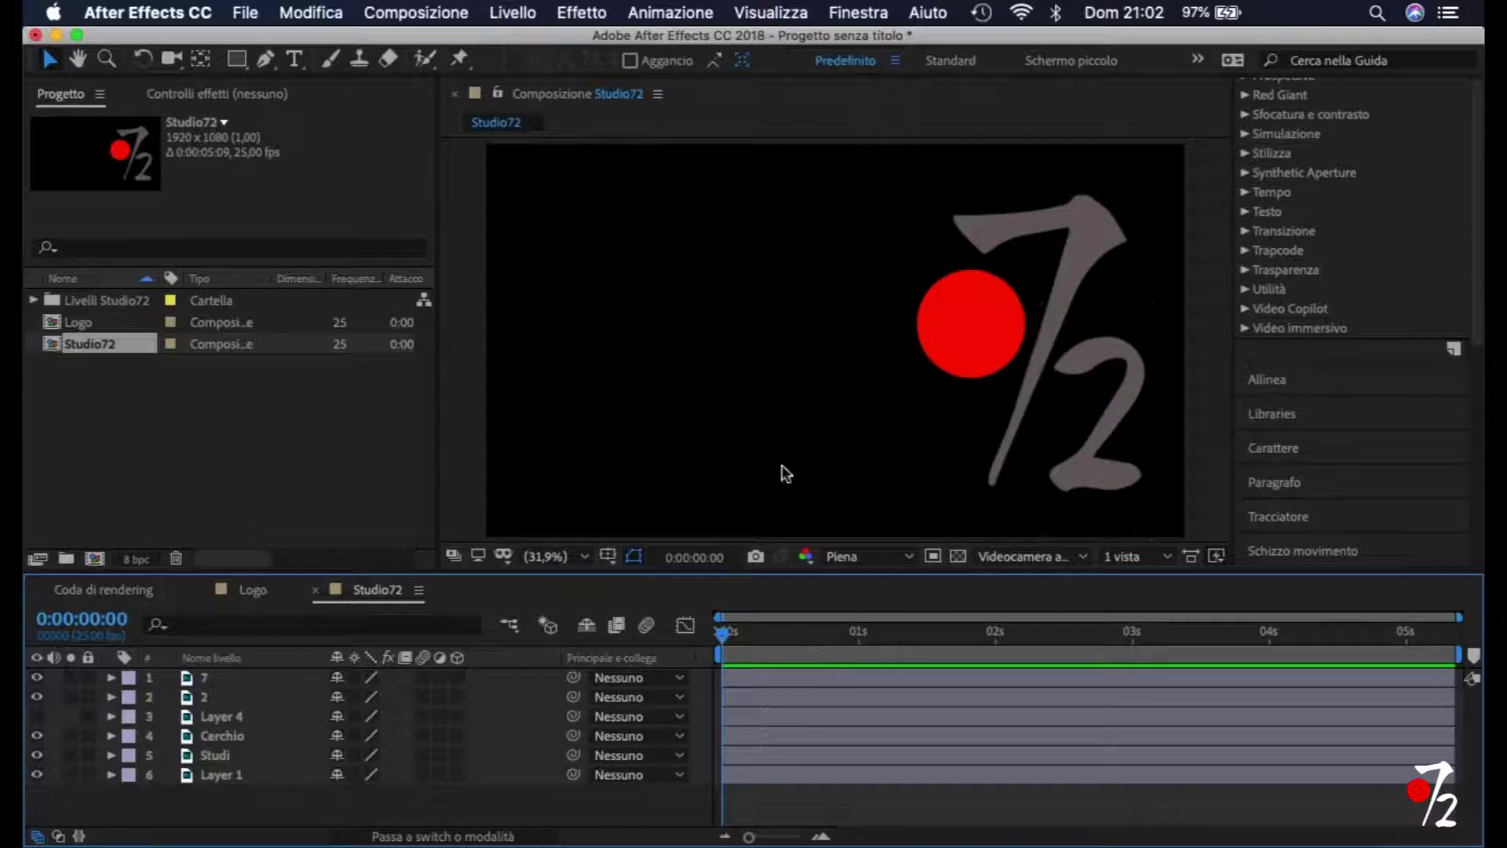
# Create a white solid layer named Bg and place it beneath all other layers in the Studio72 composition.
pyautogui.click(514, 13)
pyautogui.moveTo(534, 39)
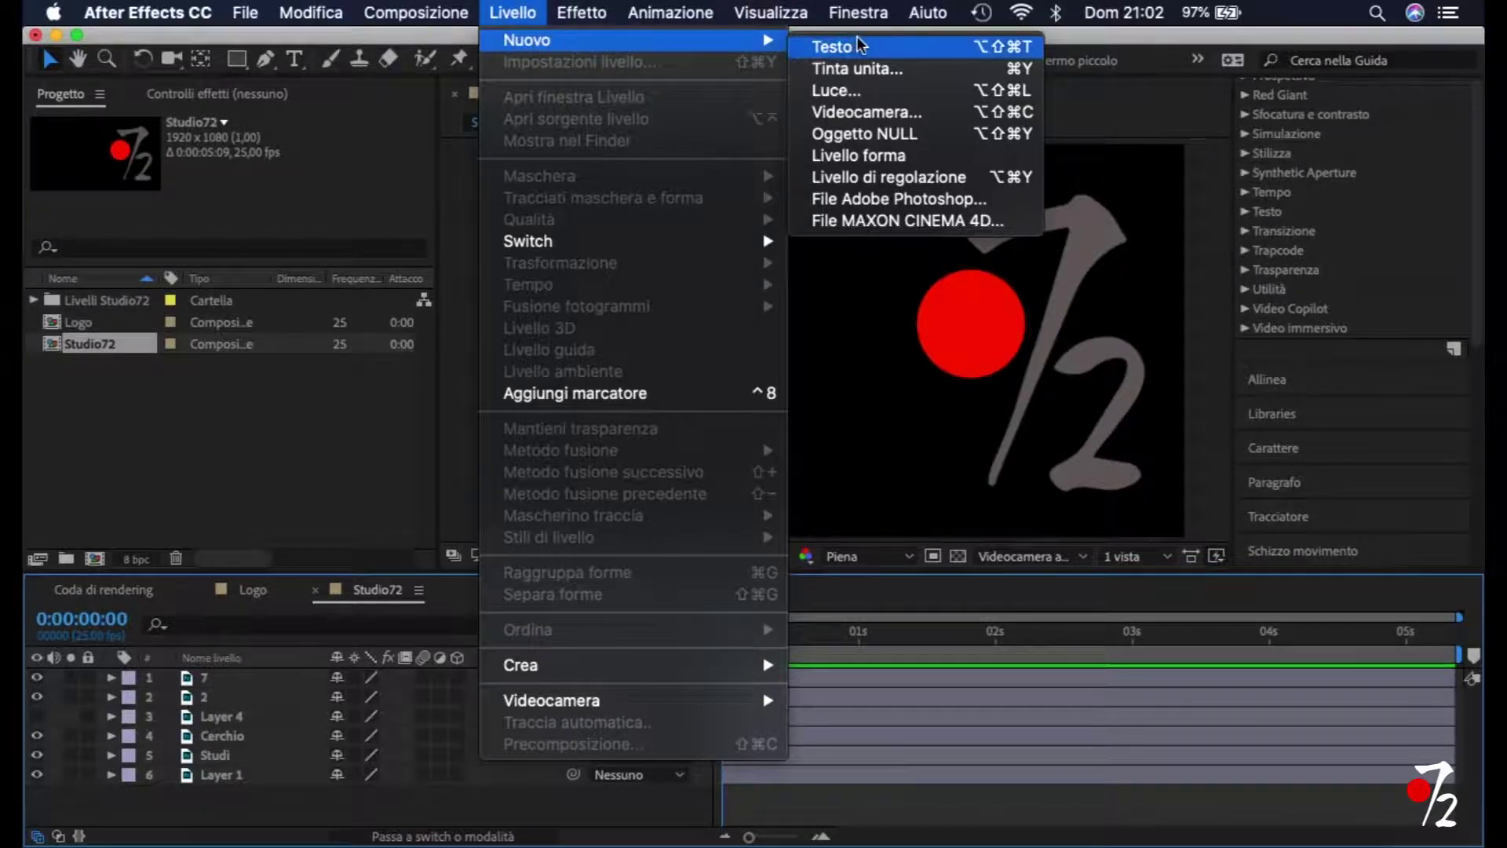
pyautogui.click(884, 68)
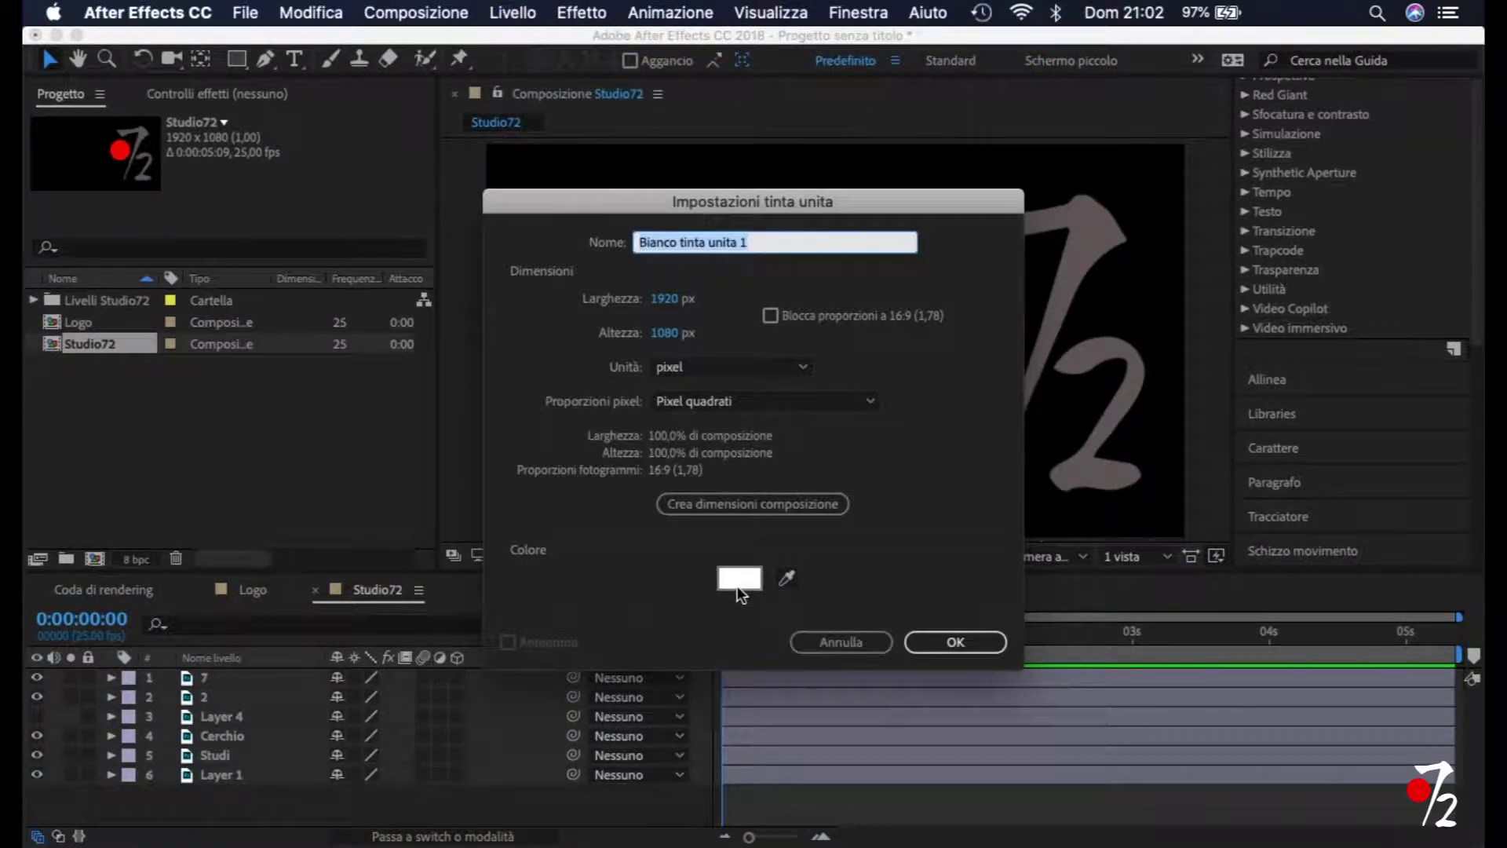
pyautogui.write('Bg')
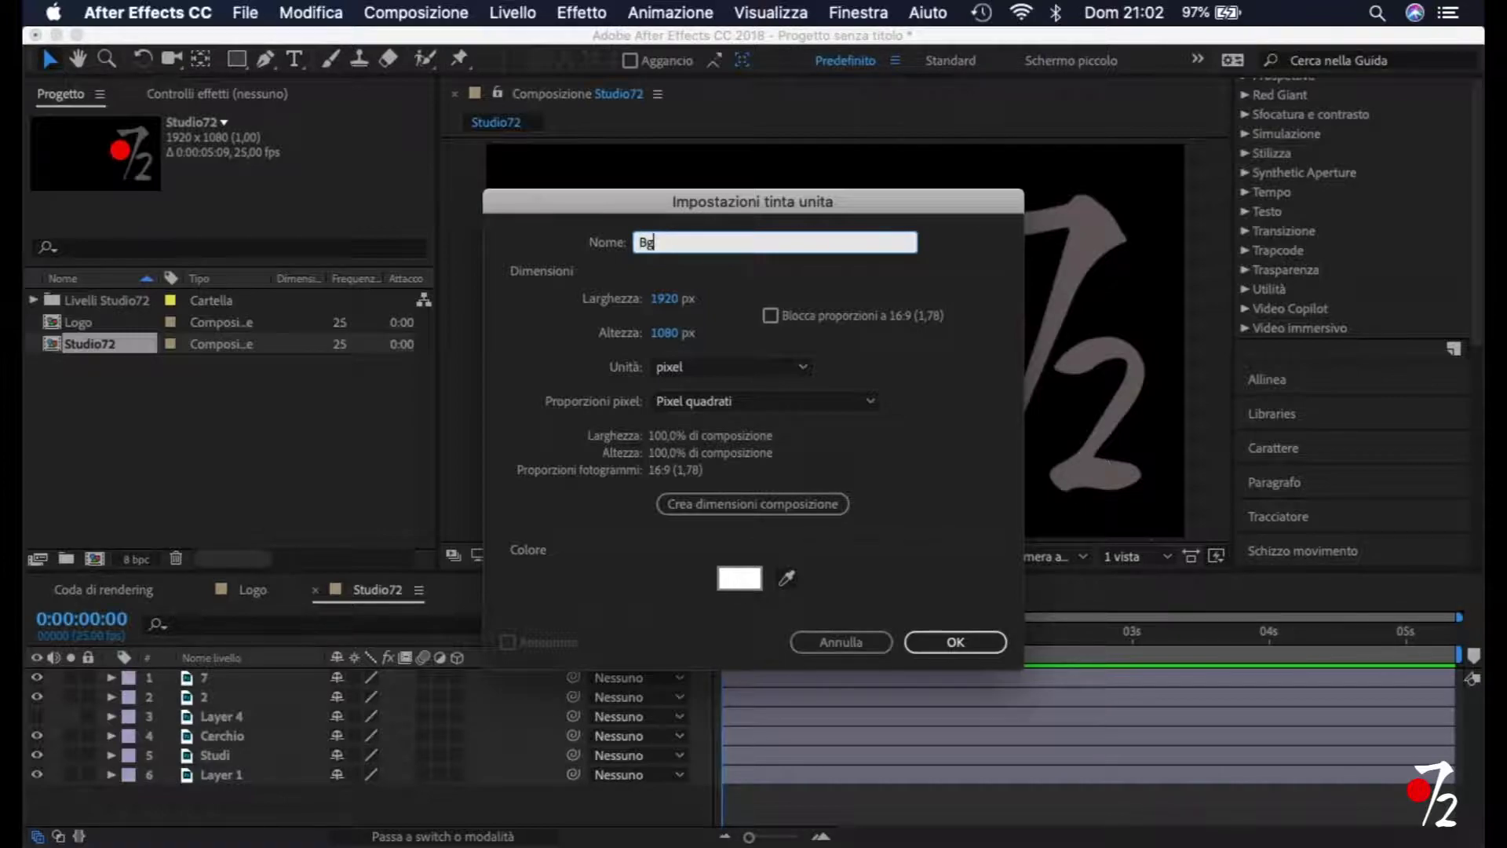
pyautogui.click(950, 642)
pyautogui.moveTo(239, 679); pyautogui.dragTo(237, 815)
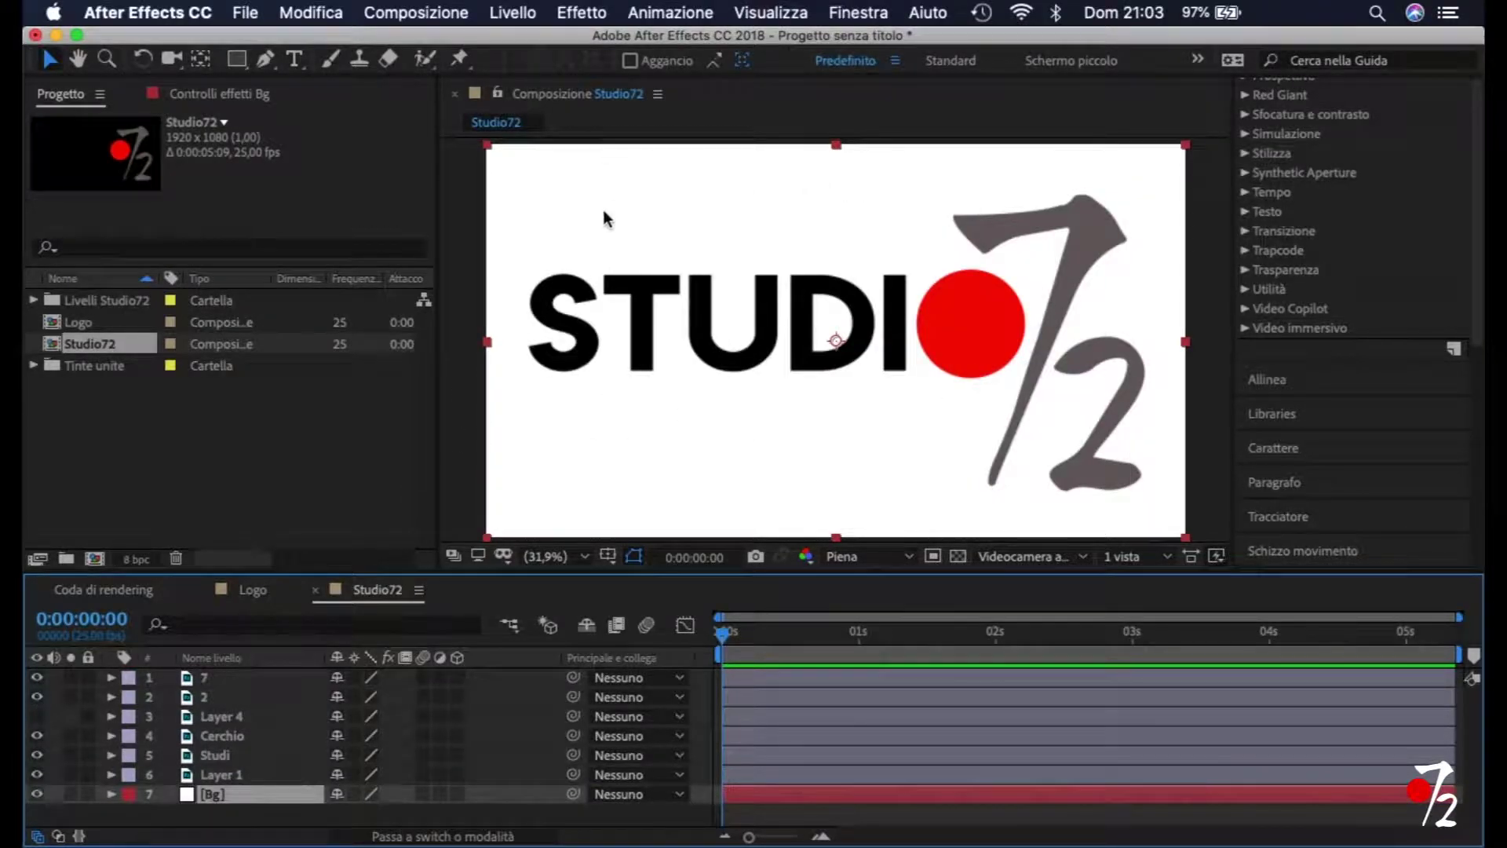
# Check which logo part the 7, 2, Cerchio and Studi layers each contain by hiding and reshowing them.
pyautogui.click(37, 680)
pyautogui.click(37, 678)
pyautogui.click(38, 698)
pyautogui.click(40, 697)
pyautogui.click(37, 677)
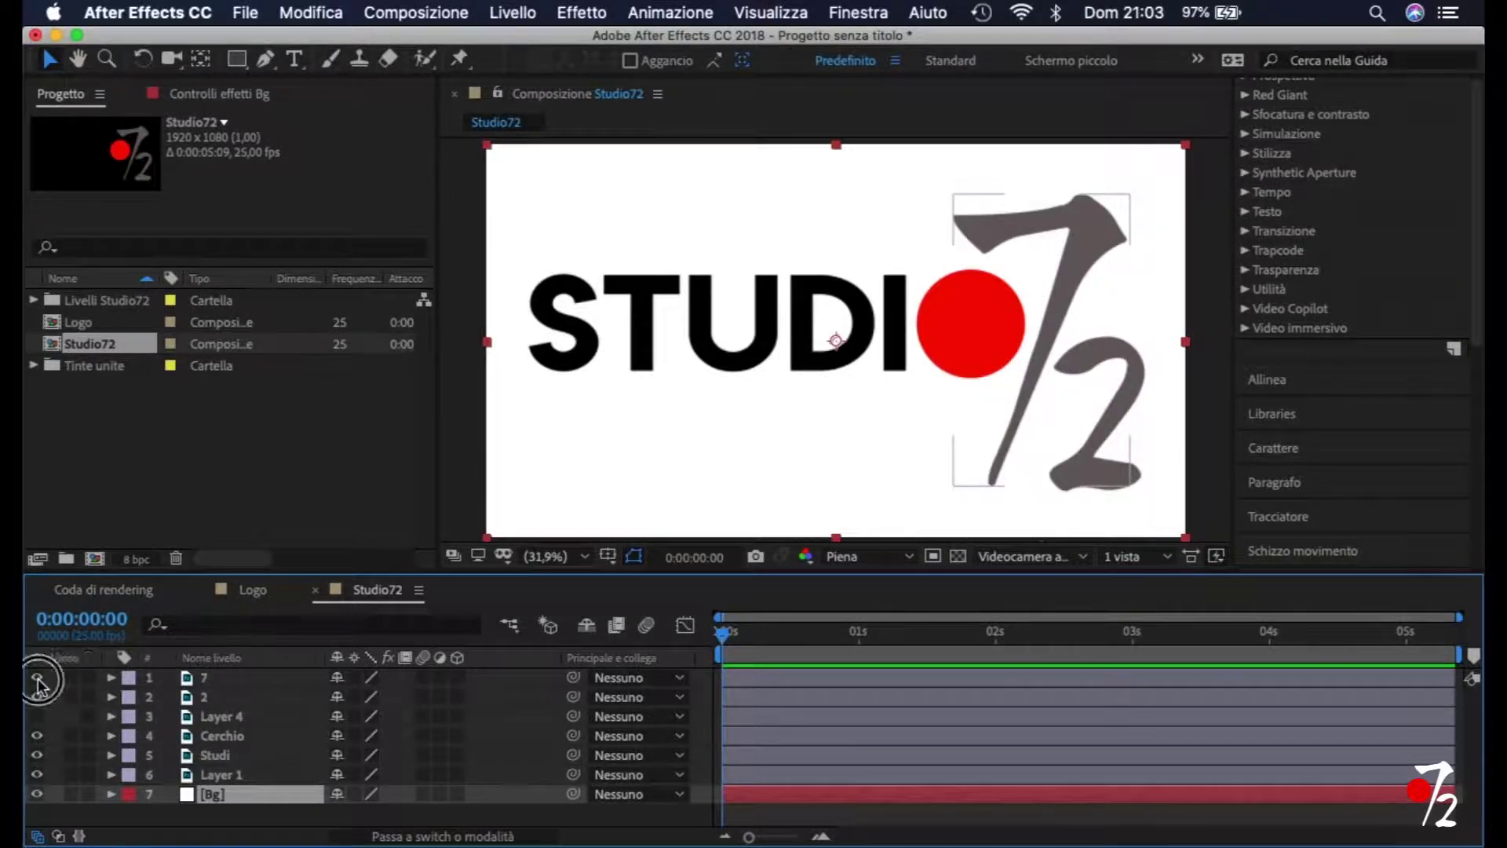
pyautogui.click(37, 677)
pyautogui.click(186, 738)
pyautogui.click(40, 734)
pyautogui.click(40, 735)
pyautogui.click(44, 751)
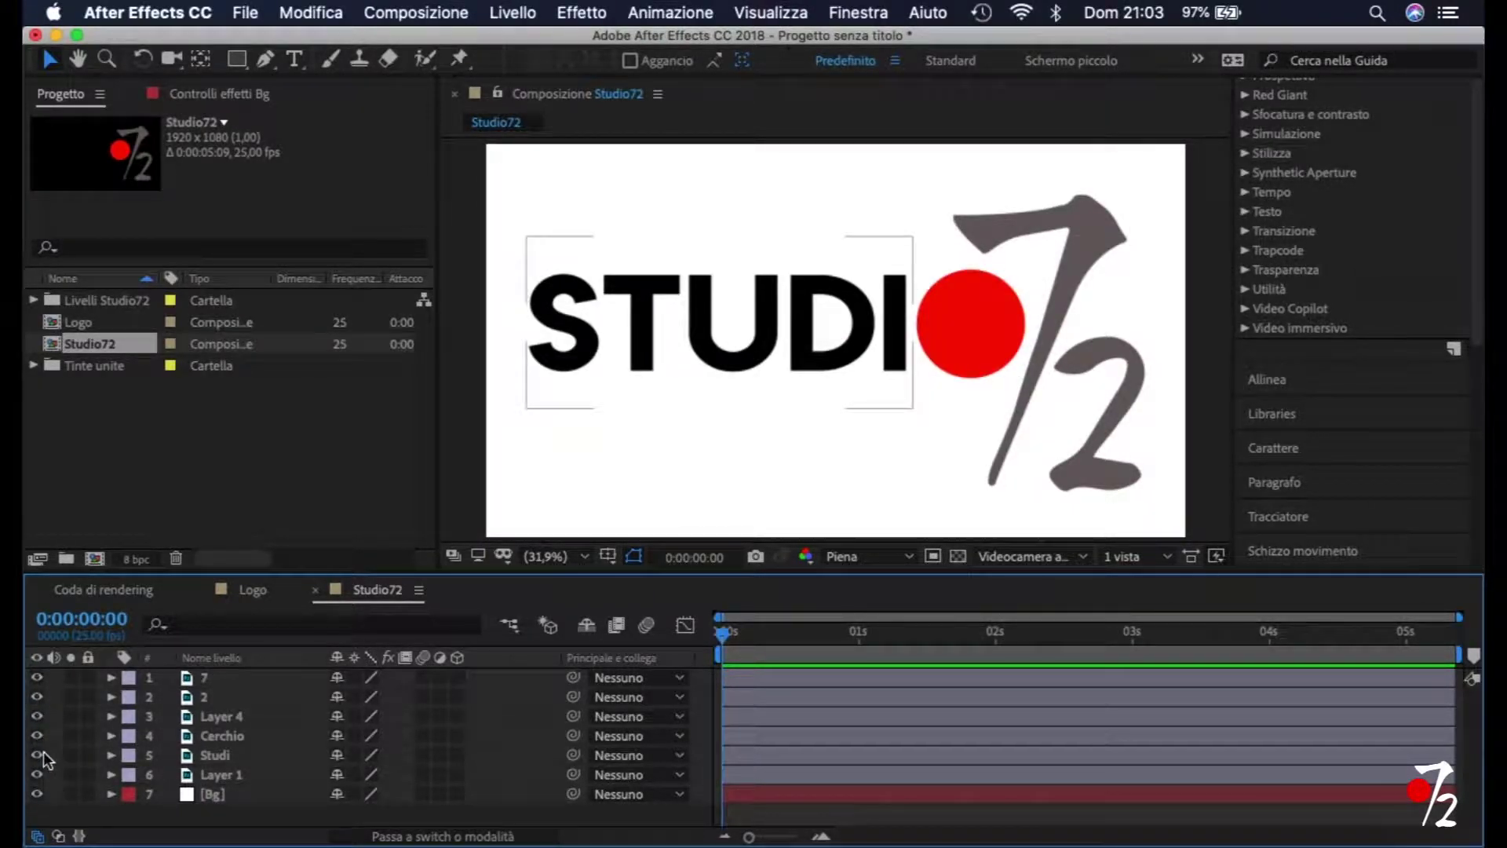
pyautogui.click(38, 755)
pyautogui.click(38, 755)
# Delete Layer 4 and Layer 1 from the Studio72 composition.
pyautogui.click(214, 717)
pyautogui.press('Delete')
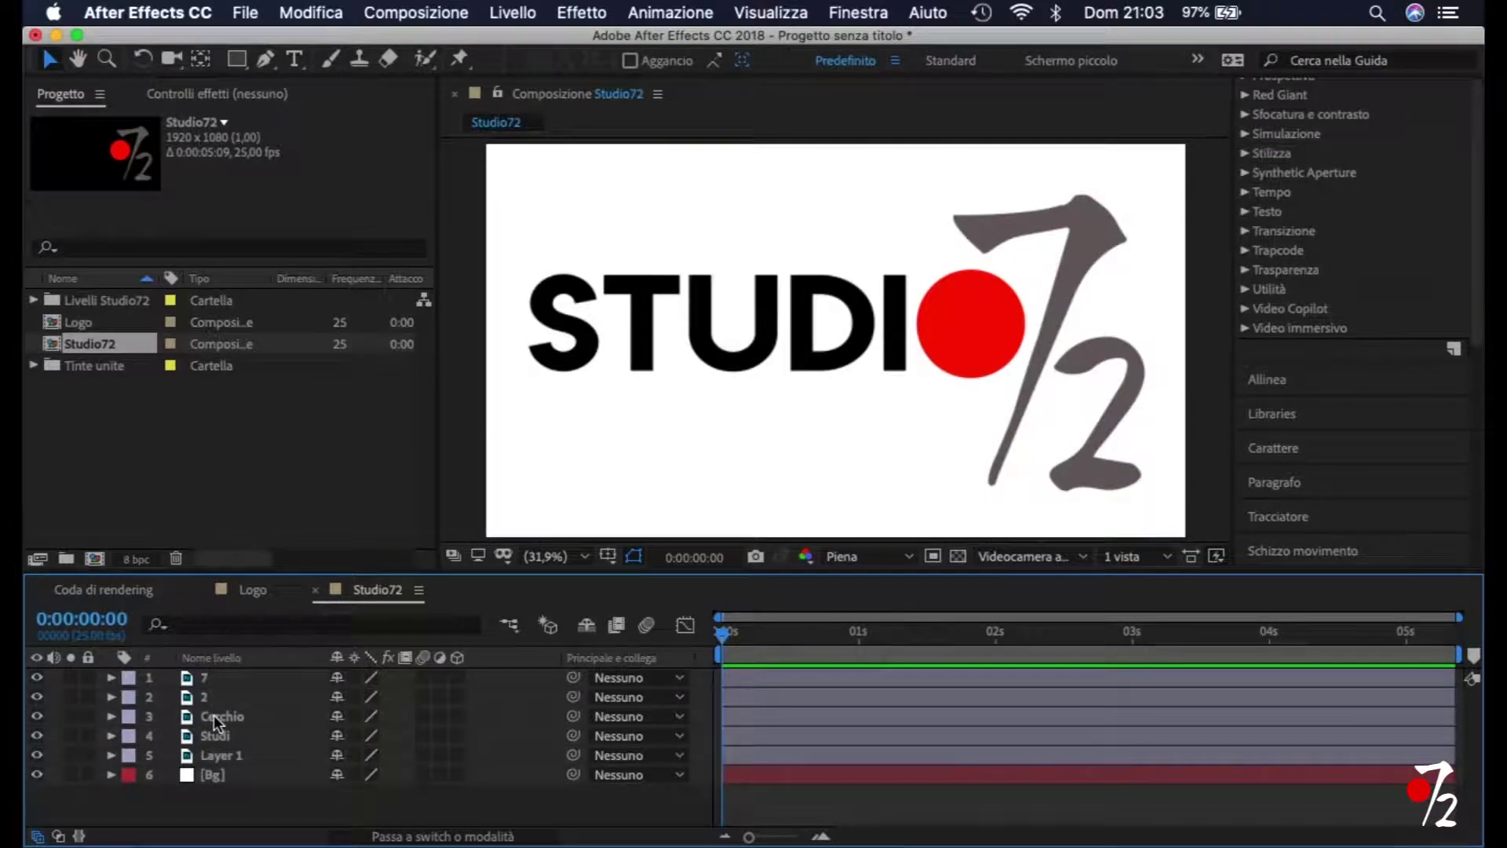
pyautogui.click(228, 760)
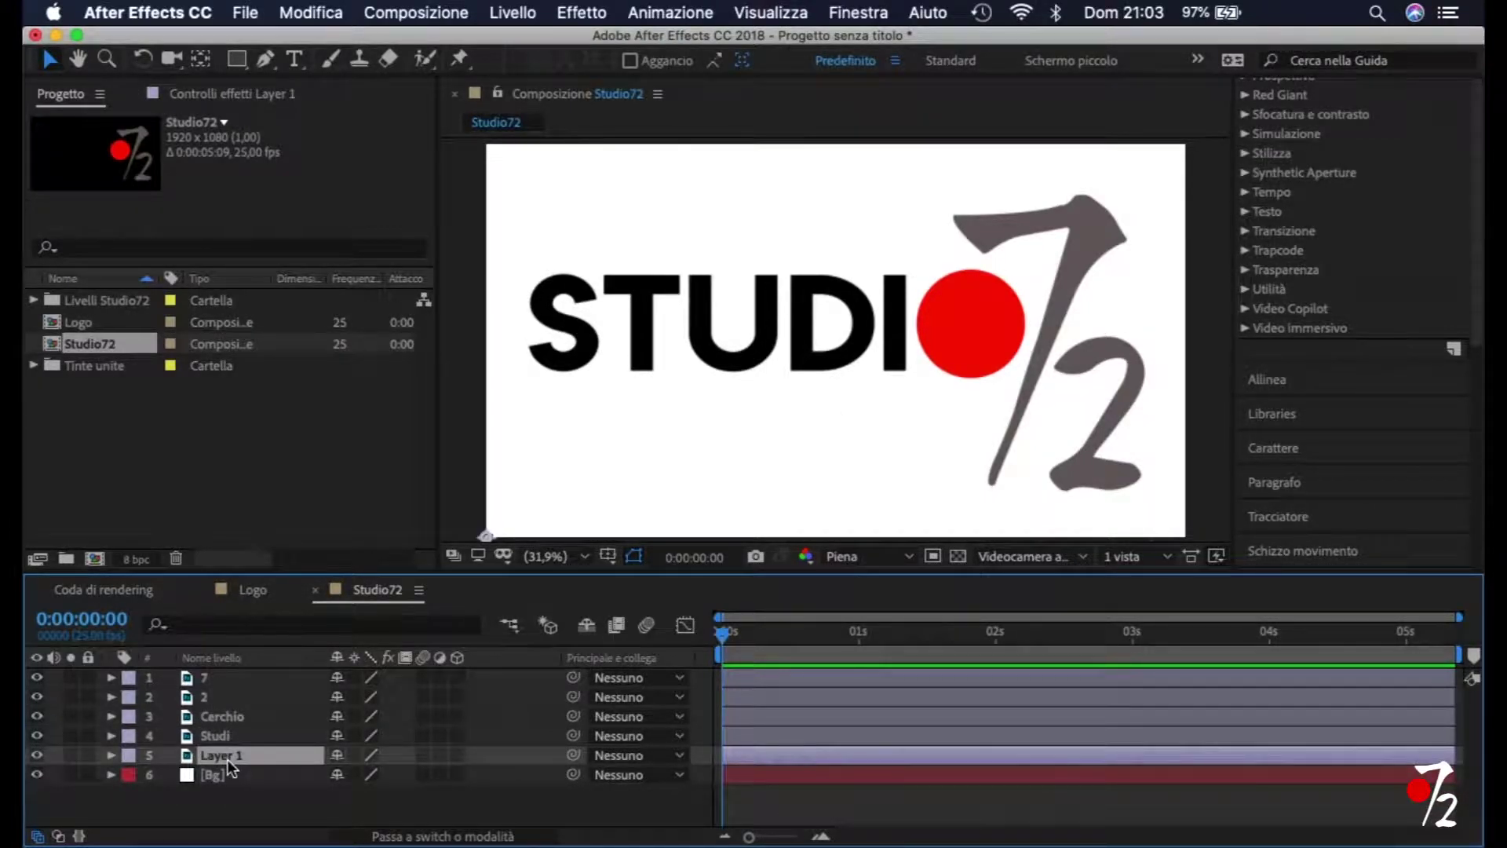
pyautogui.press('Delete')
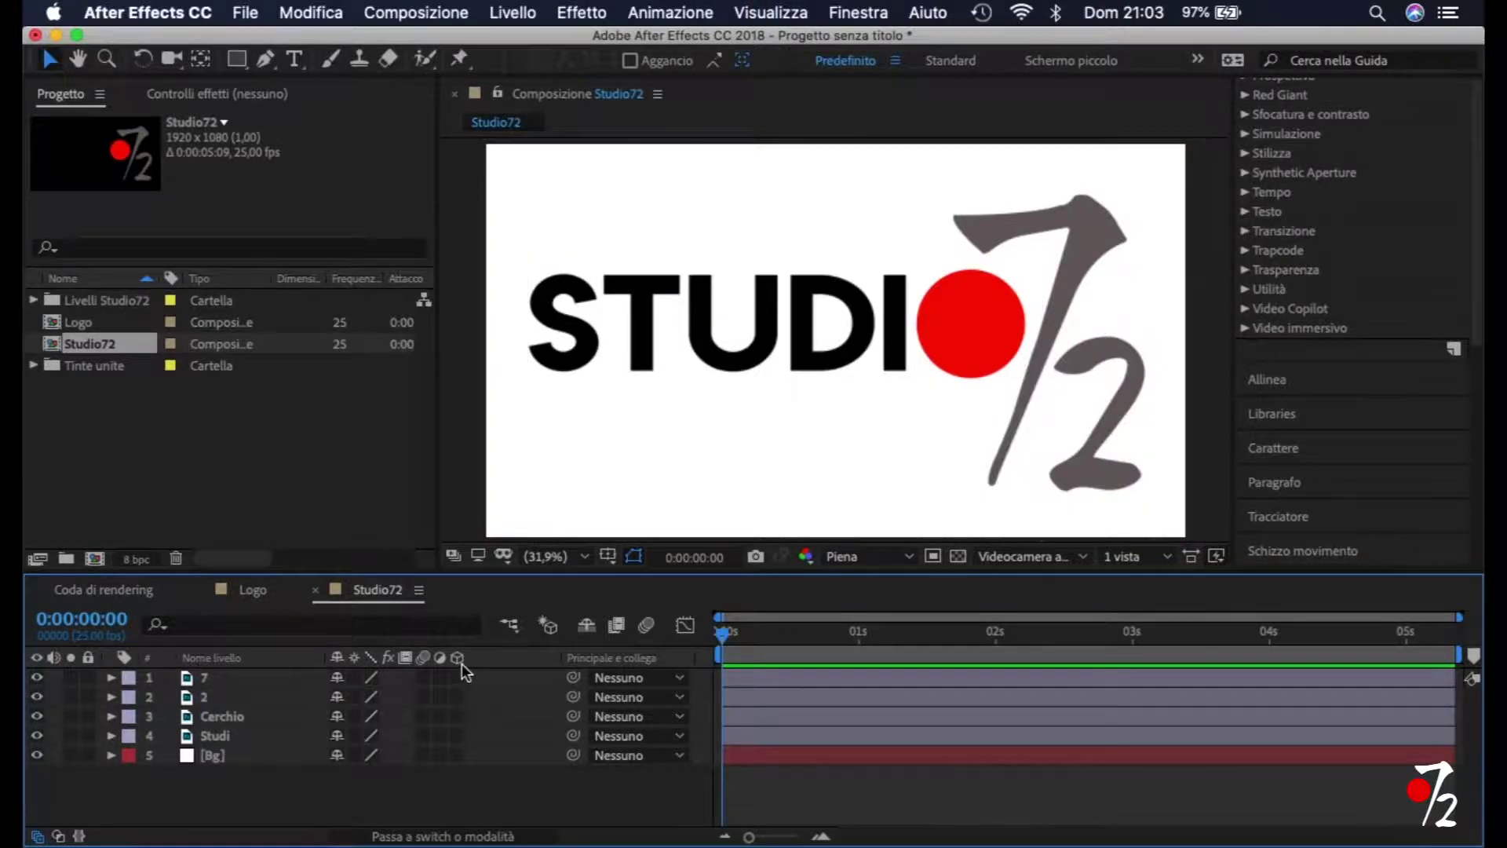
# Expand the Studi layer's transform properties and select the layer with the Pan Behind (anchor point) tool active.
pyautogui.click(111, 736)
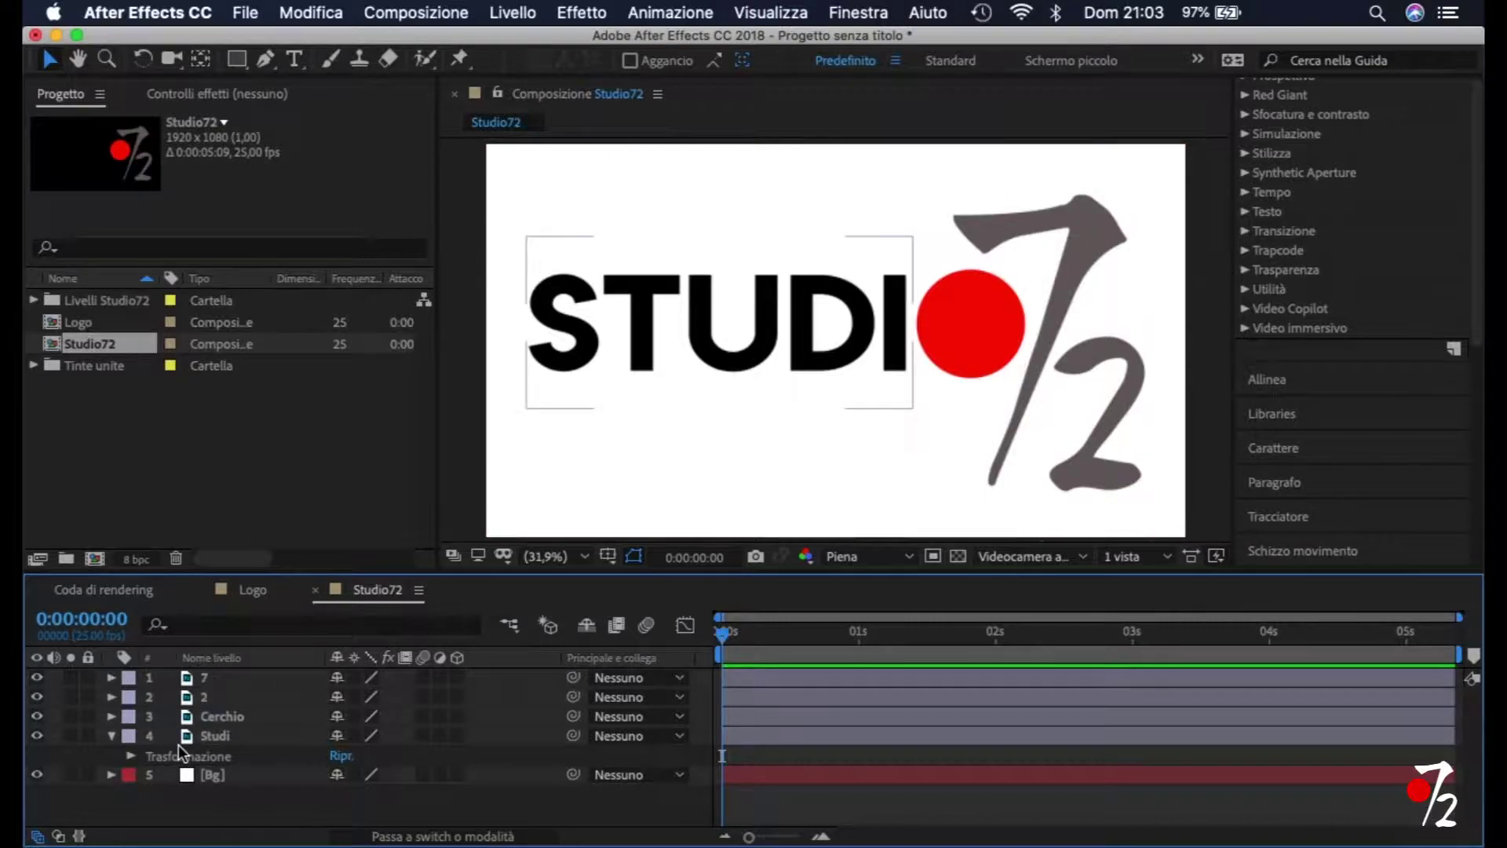
pyautogui.click(130, 756)
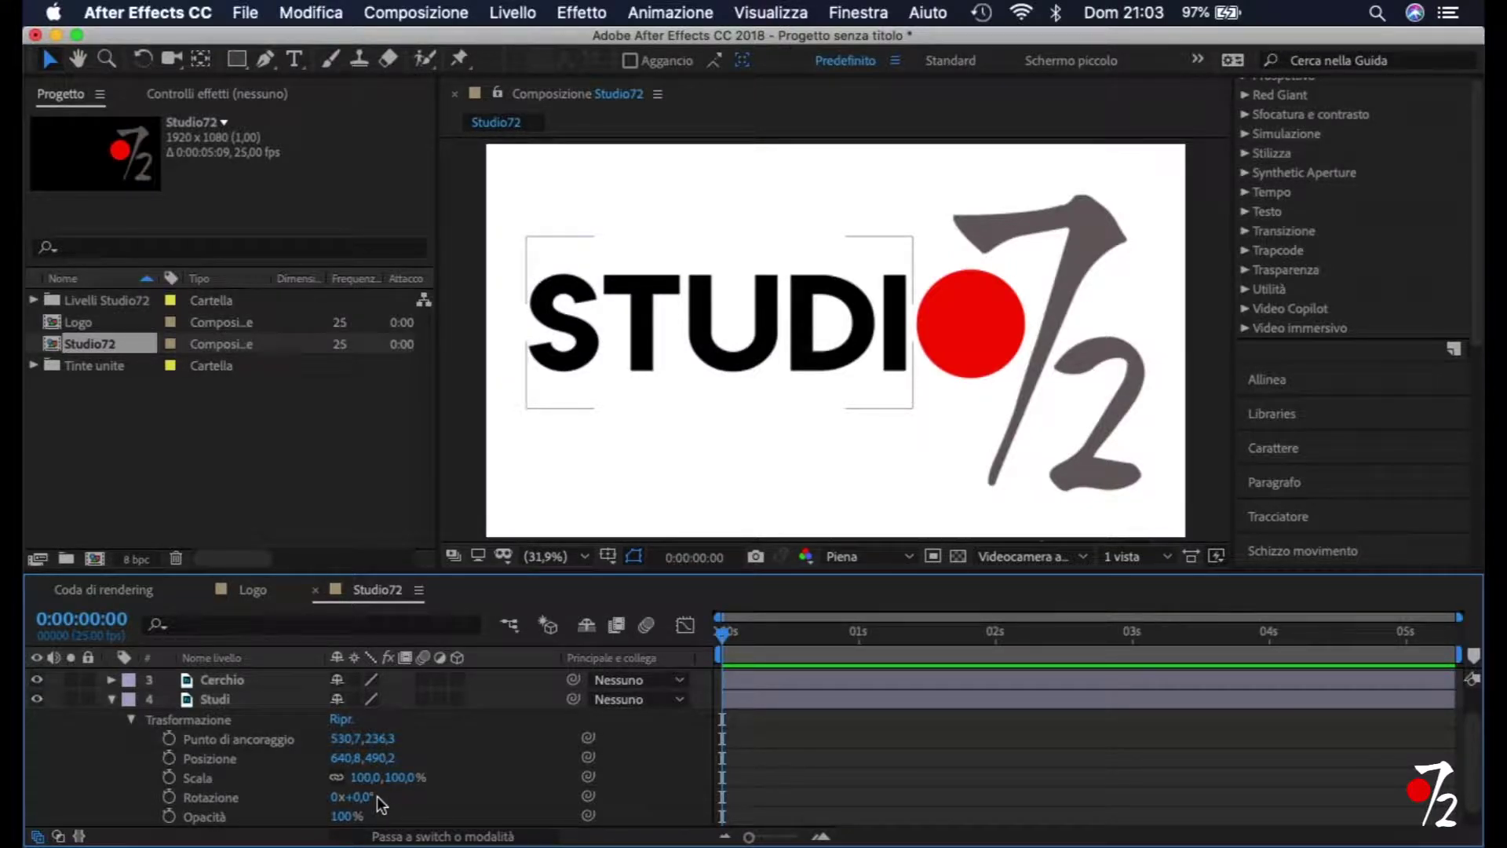
pyautogui.click(308, 205)
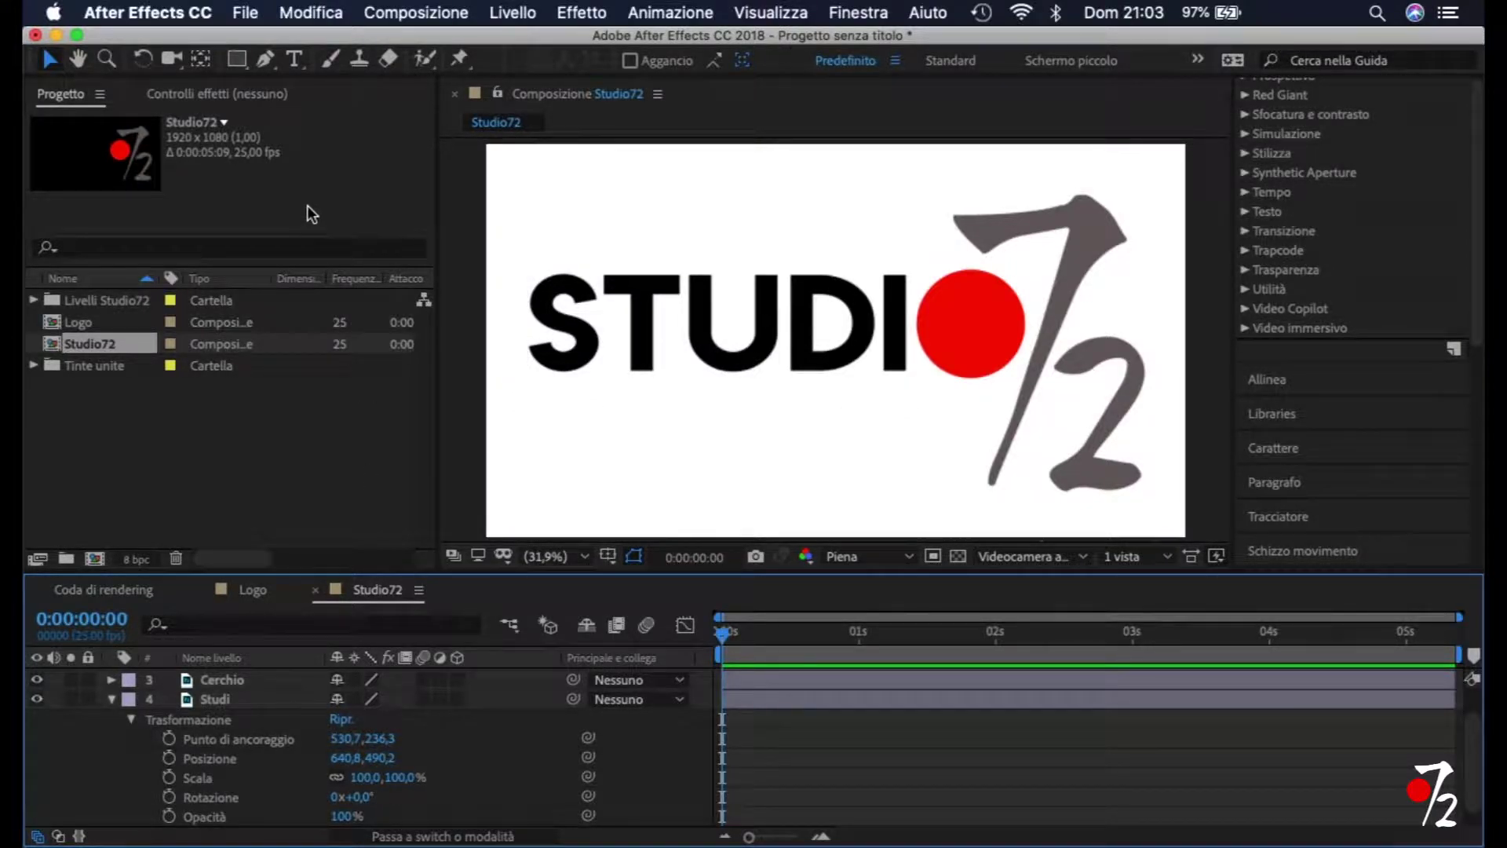
pyautogui.click(201, 58)
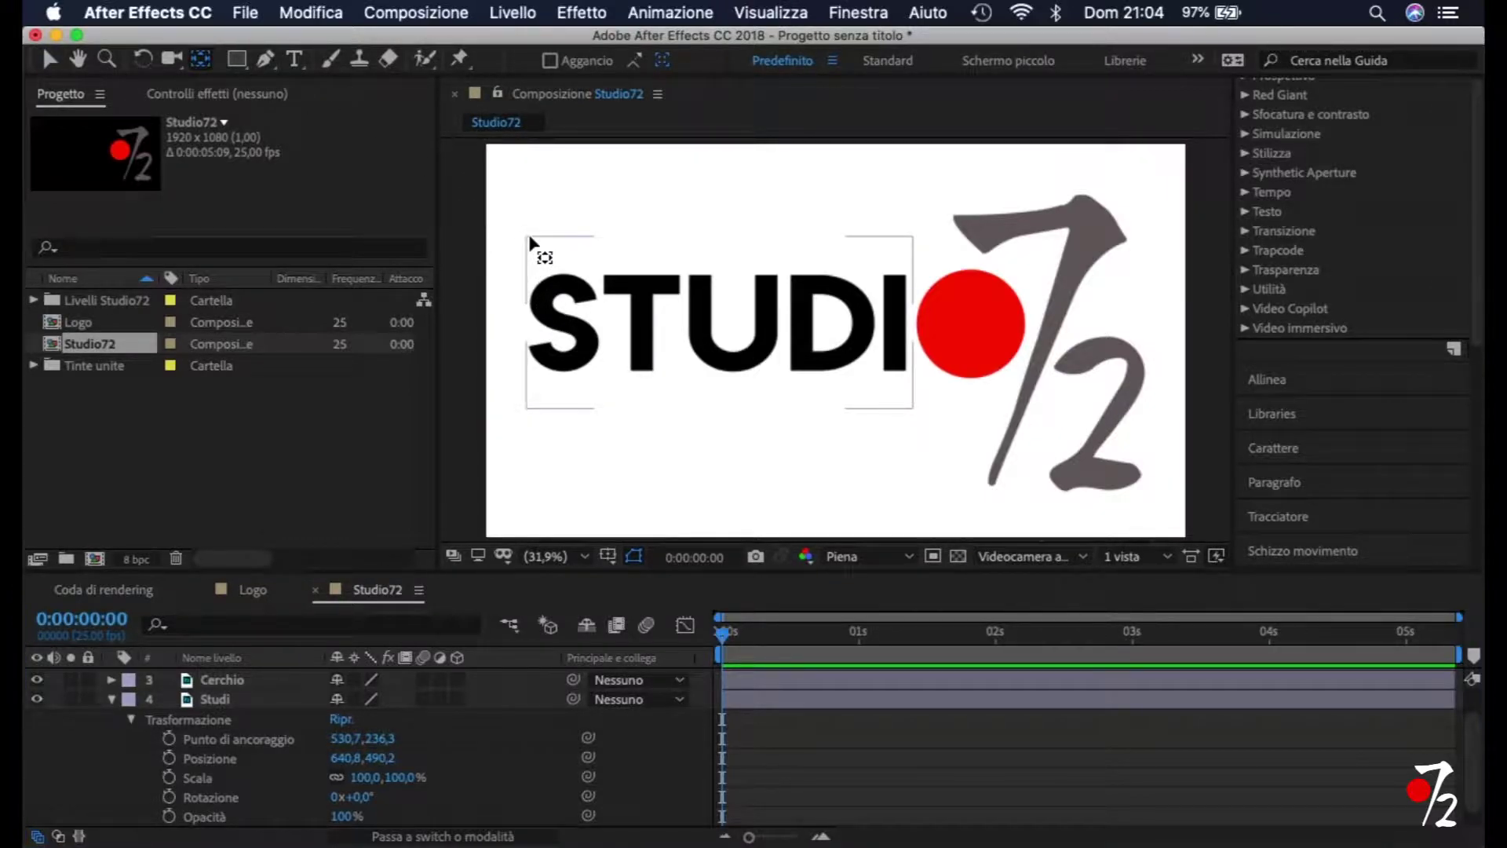
pyautogui.click(224, 698)
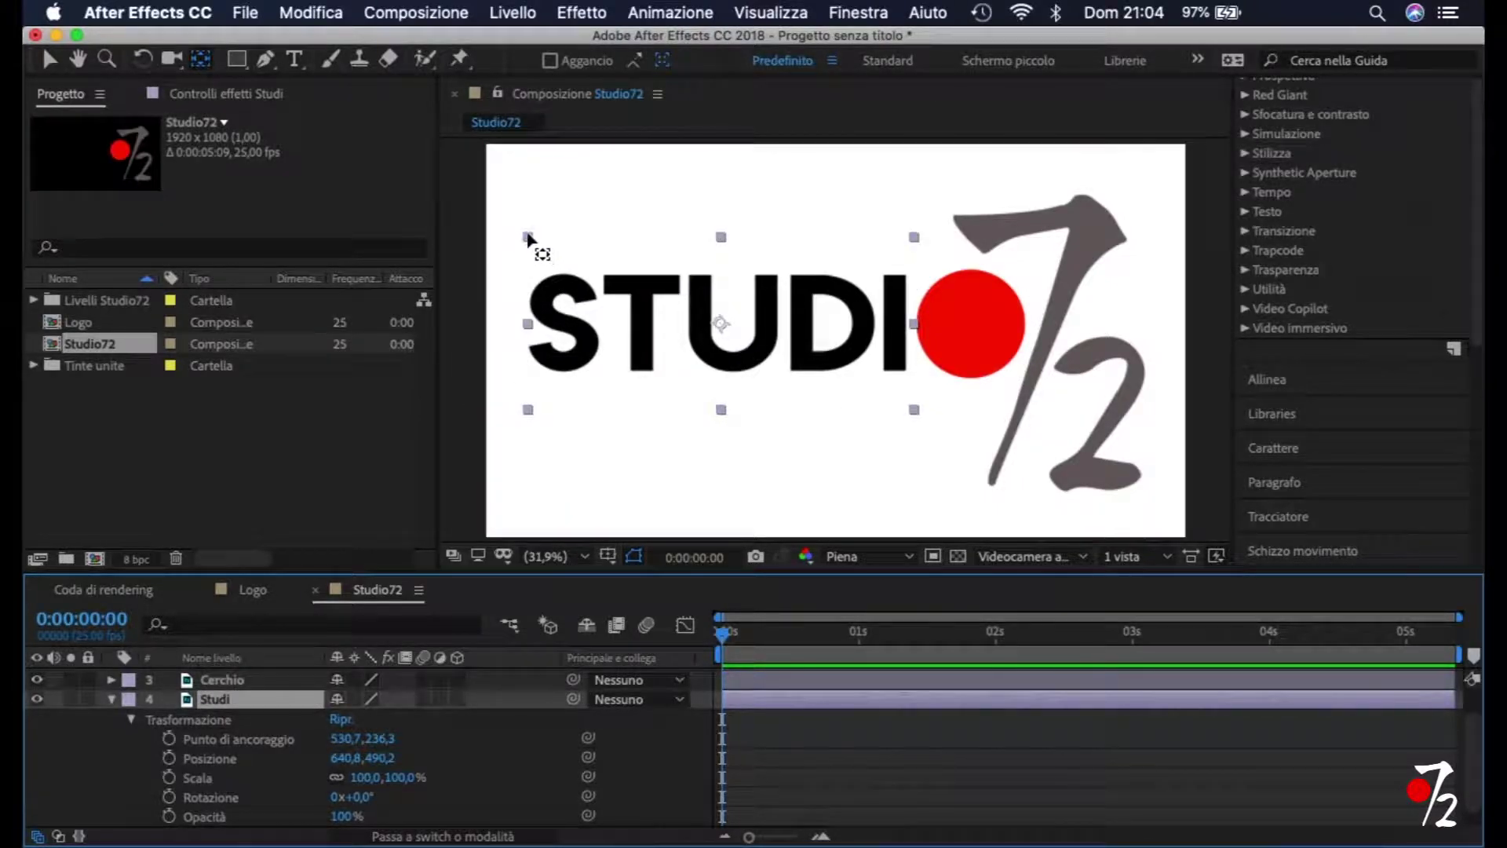
# Try rotating the Studi layer around its upper-left corner and around its centre, undoing the trial changes.
pyautogui.moveTo(721, 323); pyautogui.dragTo(530, 239)
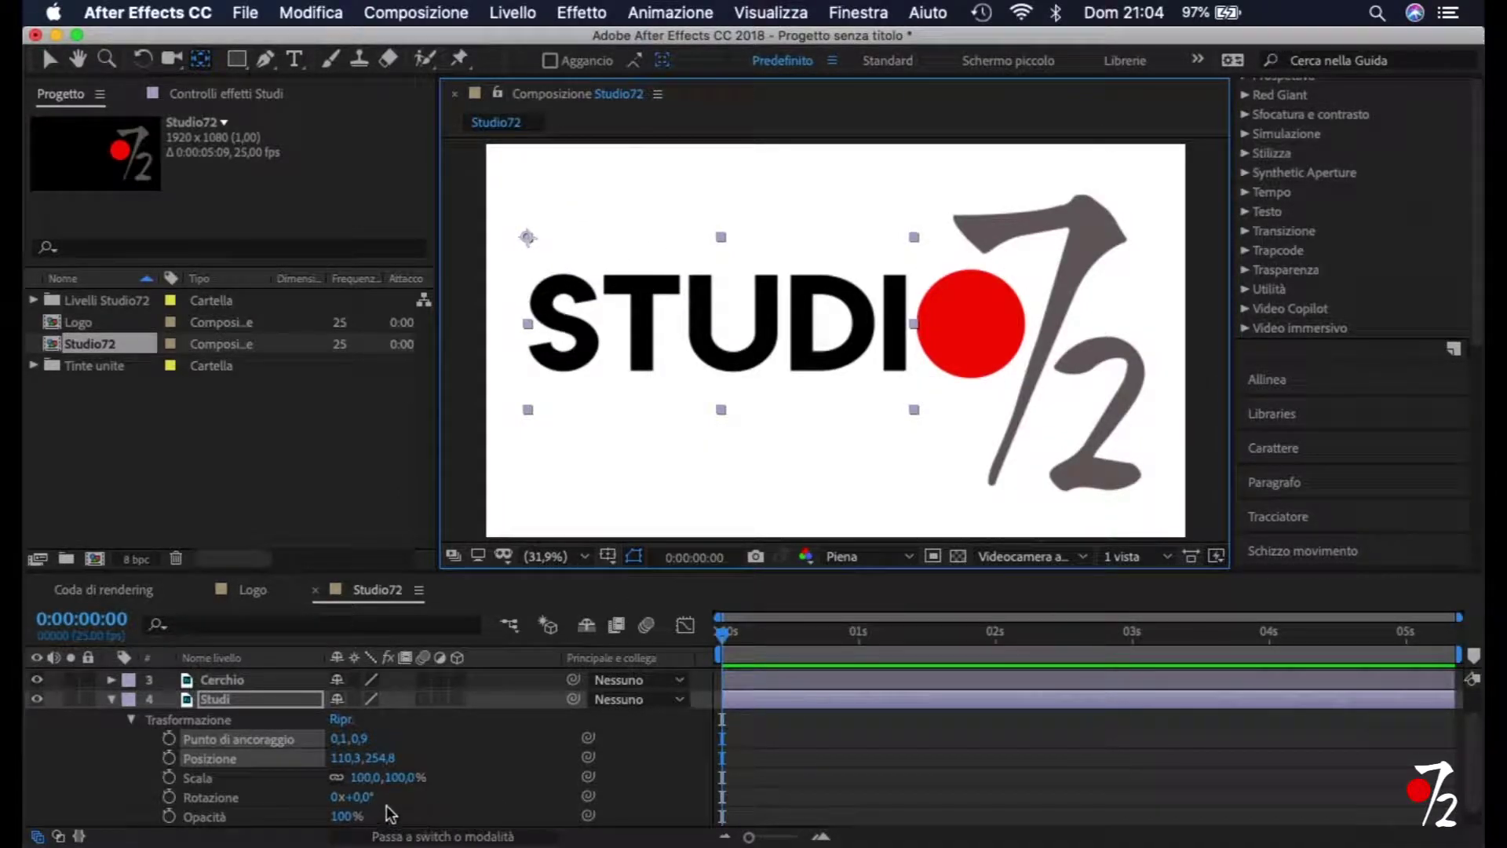
pyautogui.moveTo(368, 801)
pyautogui.mouseDown()
pyautogui.moveTo(380, 797)
pyautogui.moveTo(348, 797)
pyautogui.moveTo(366, 798)
pyautogui.mouseUp()
pyautogui.press('super+alt+Home')
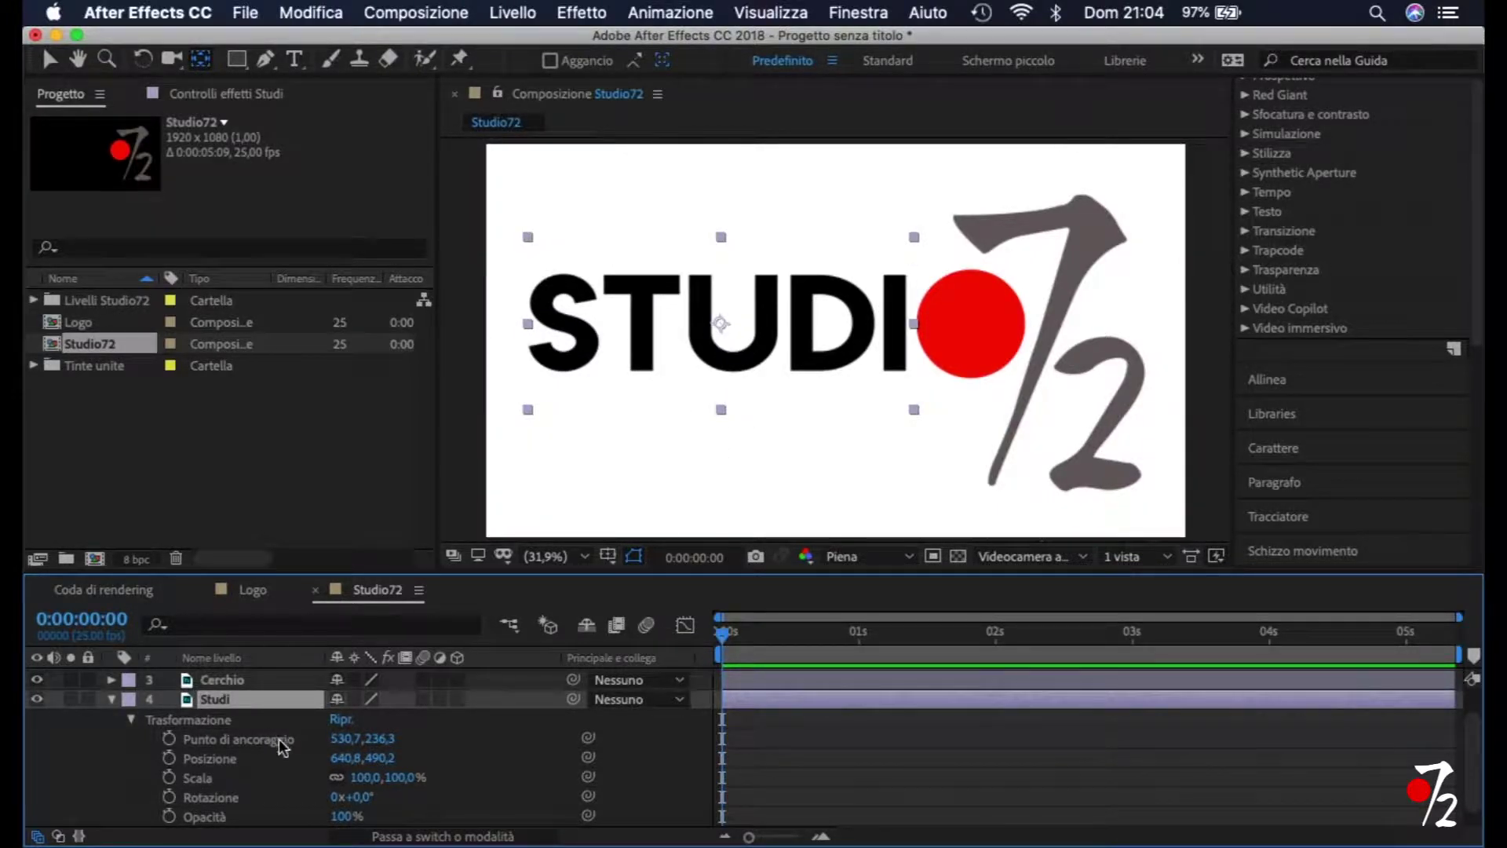
pyautogui.moveTo(360, 798); pyautogui.dragTo(425, 803)
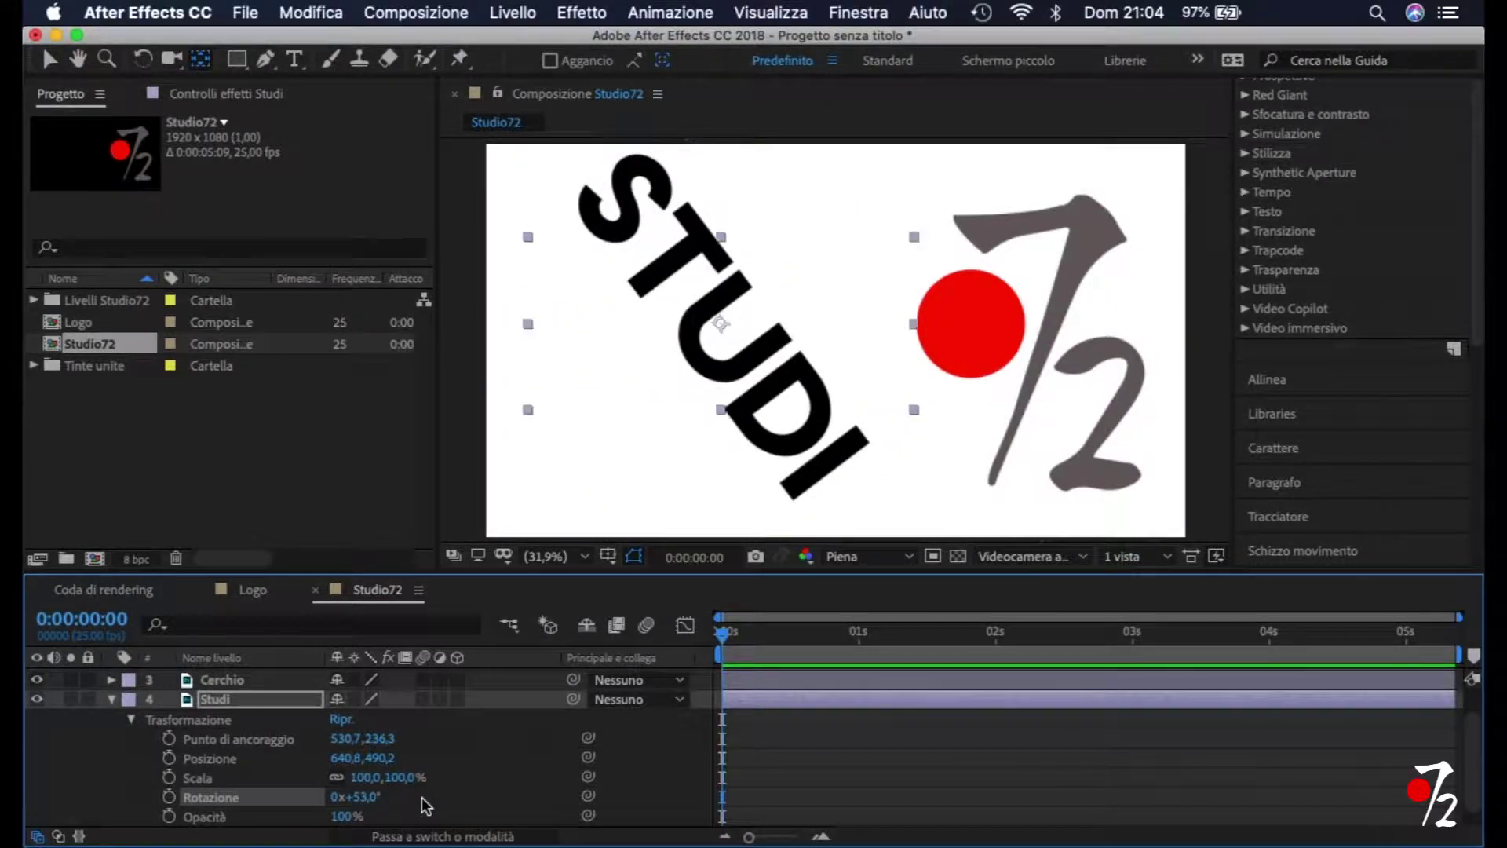
pyautogui.press('super+z')
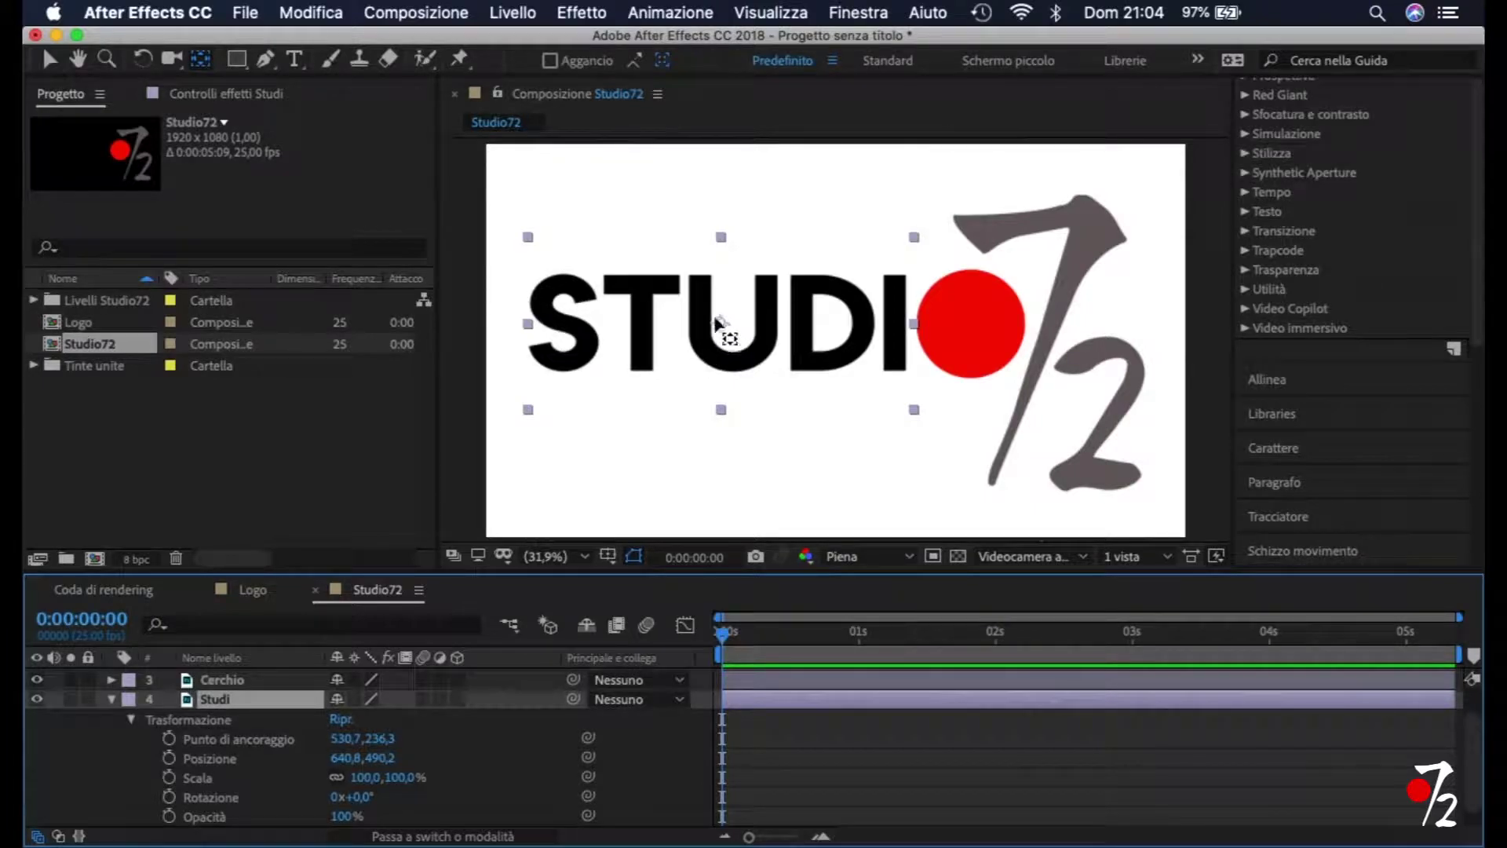
# Move the Studi layer's anchor point to its upper-left corner and turn on Position and Rotation keyframing at 0:00:00:00.
pyautogui.moveTo(720, 325); pyautogui.dragTo(528, 237)
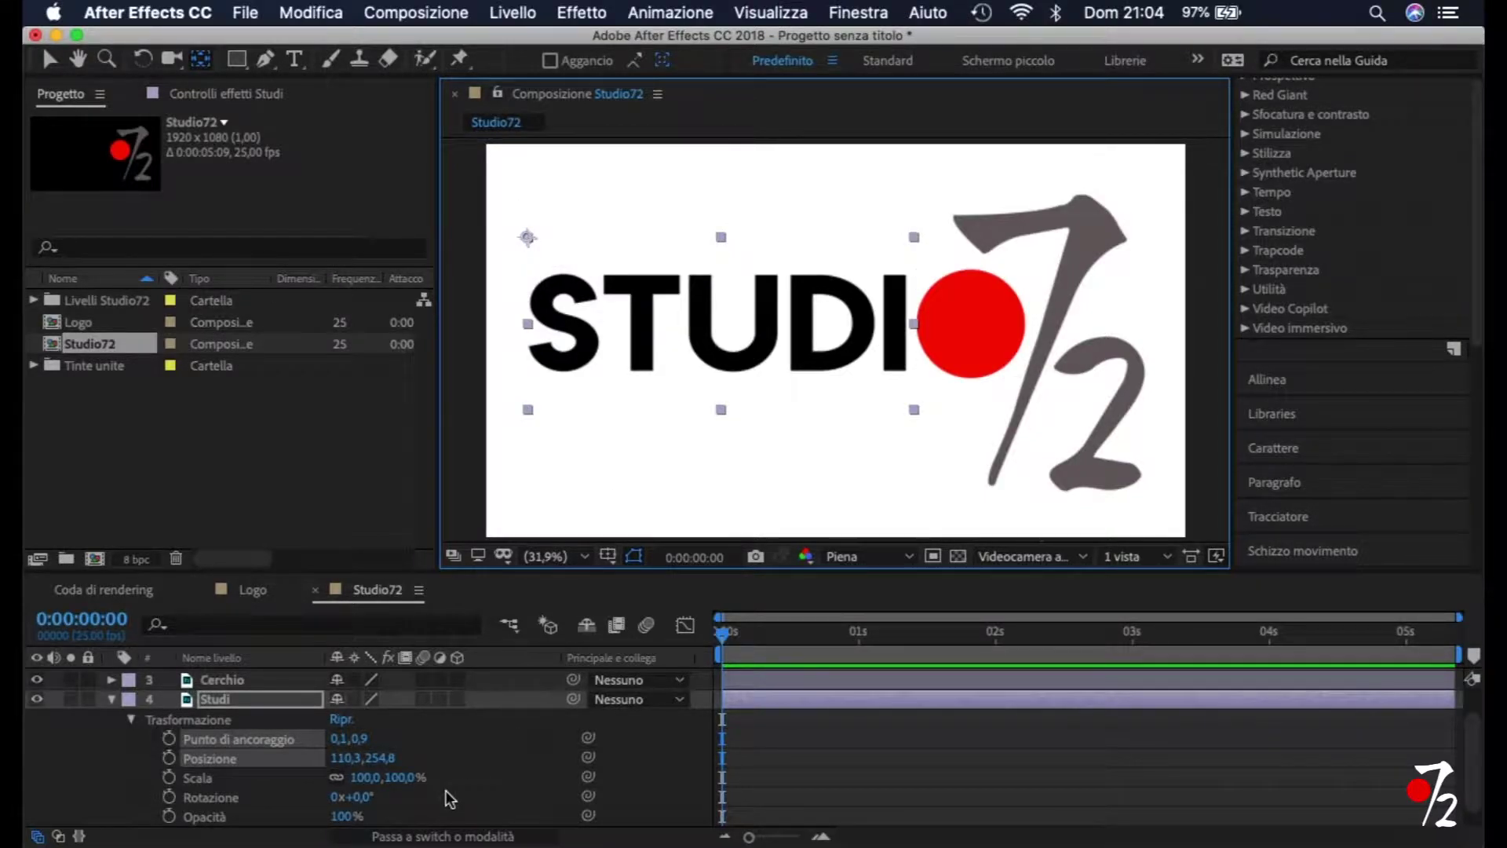
pyautogui.click(677, 652)
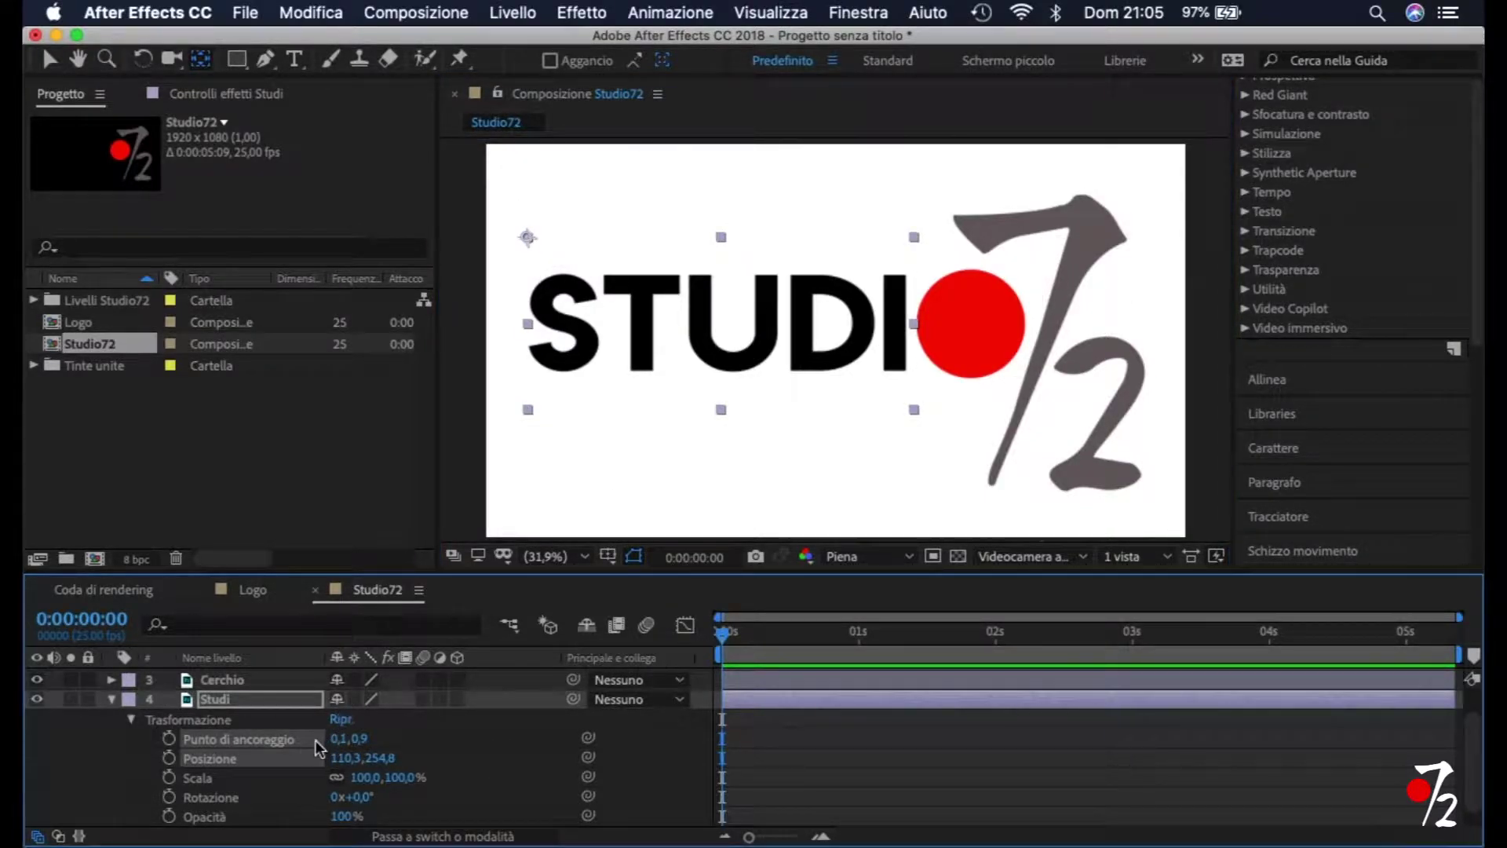
pyautogui.click(261, 755)
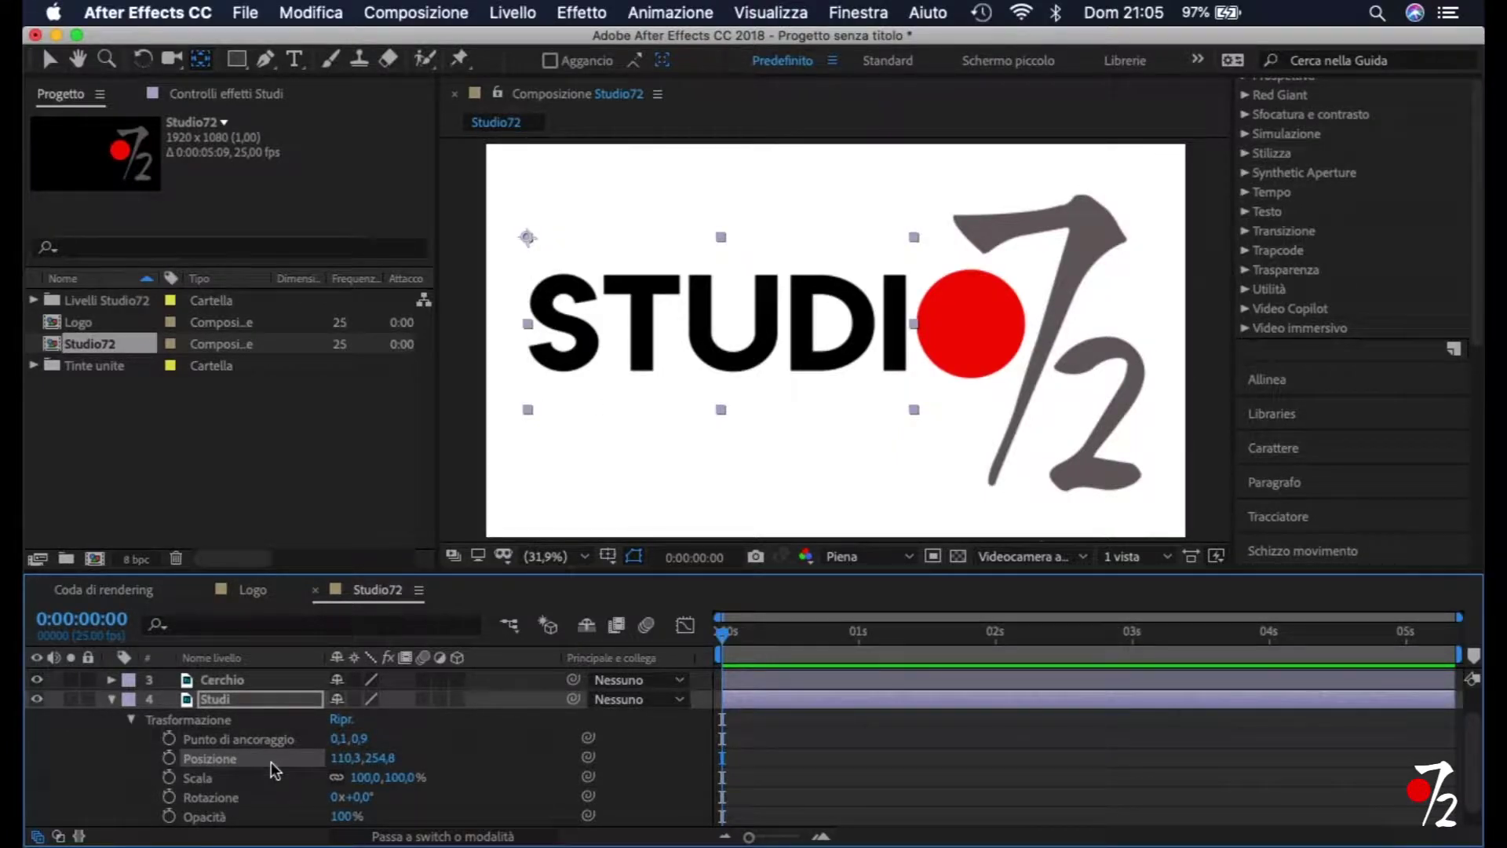
pyautogui.keyDown('super'); pyautogui.click(245, 799); pyautogui.keyUp('super')
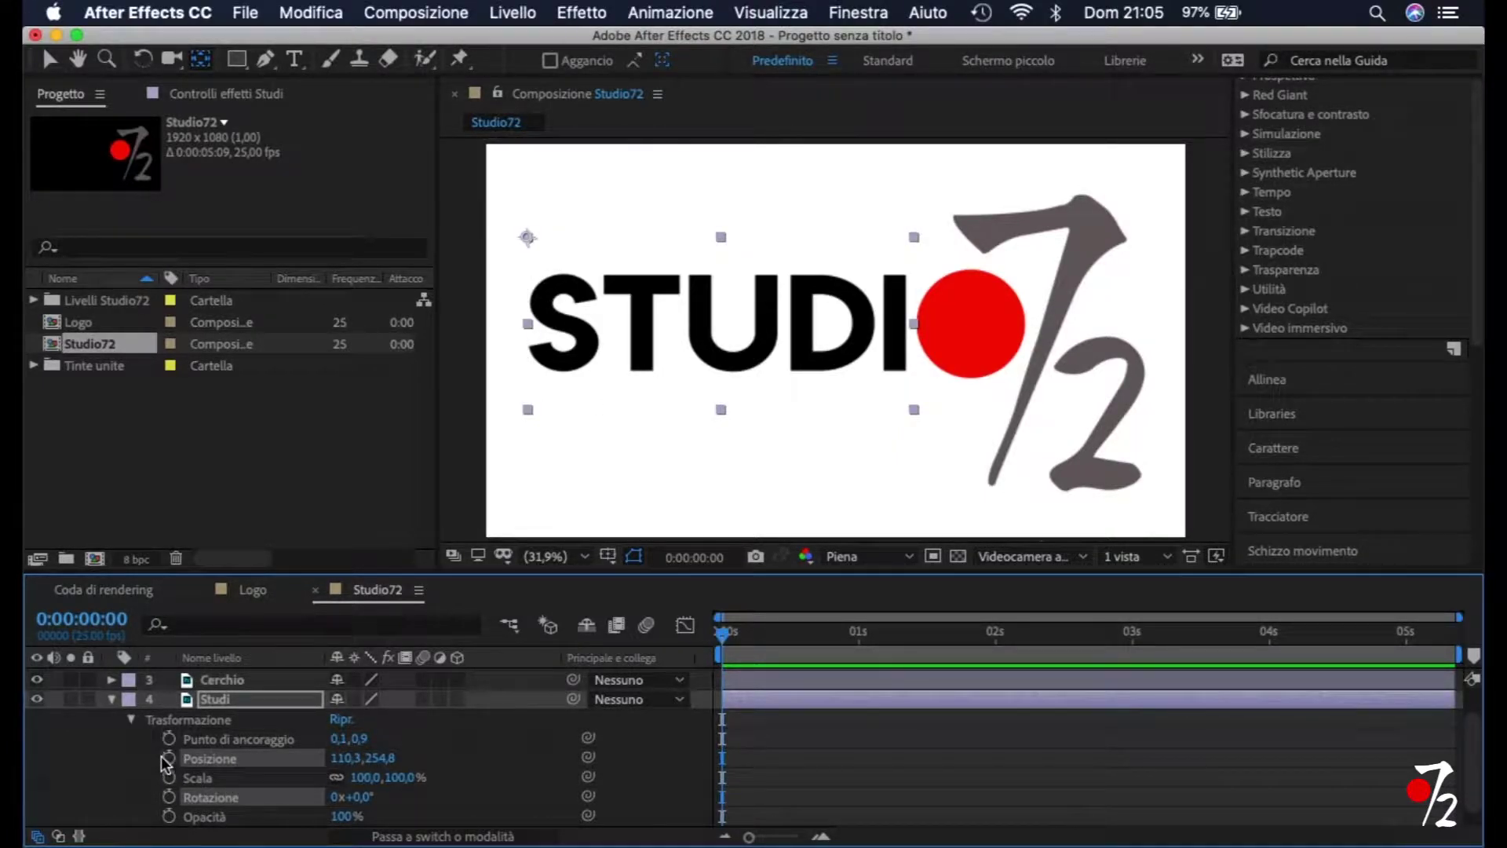
pyautogui.click(168, 759)
pyautogui.click(169, 796)
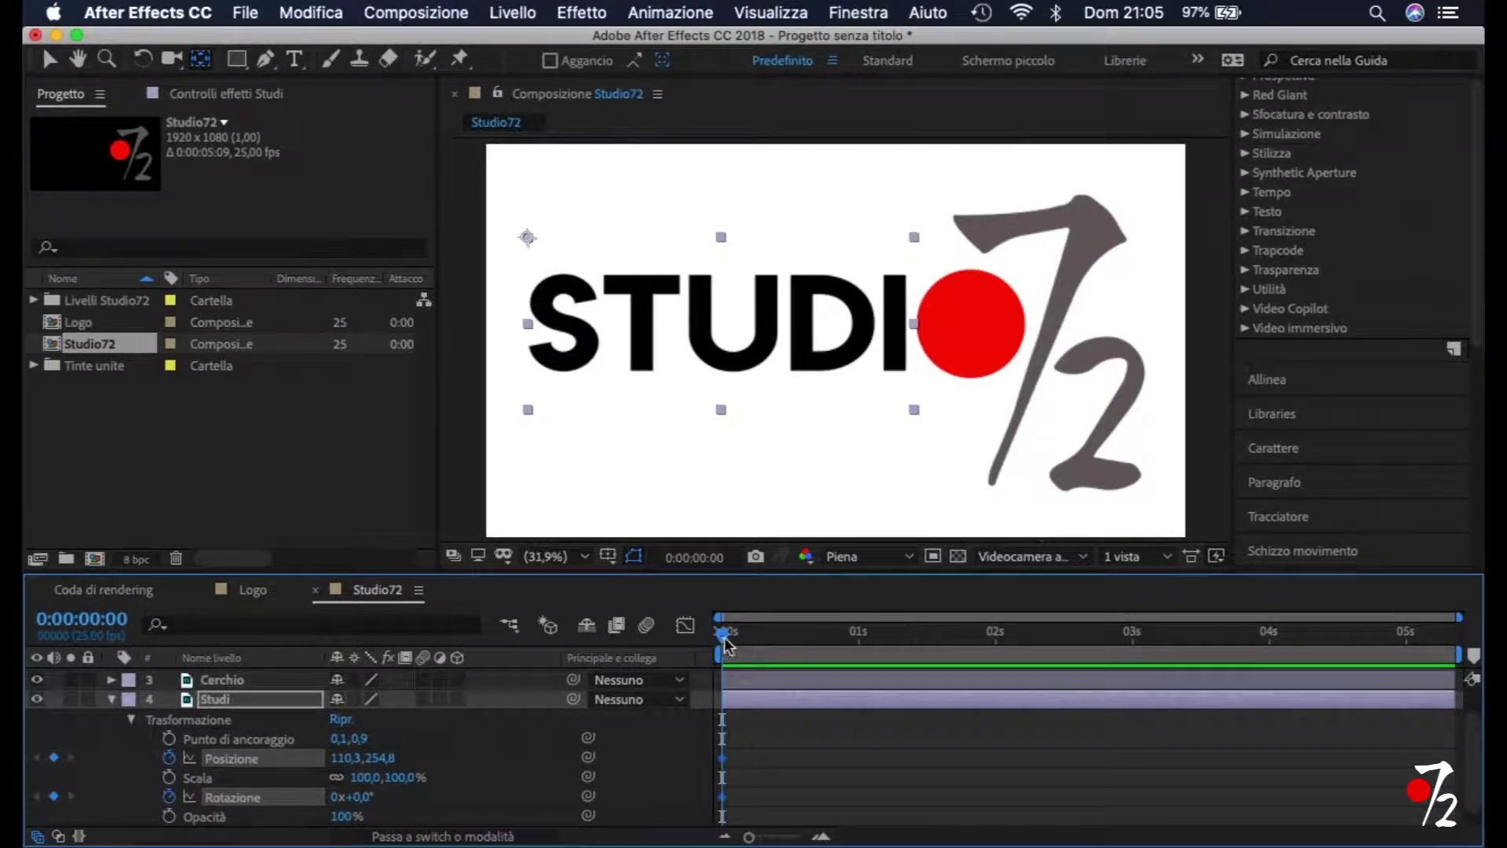
# Shift the Studi layer's Position and Rotation keyframes to 0:00:04:00.
pyautogui.moveTo(742, 735); pyautogui.dragTo(719, 816)
pyautogui.moveTo(724, 759); pyautogui.dragTo(1275, 785)
pyautogui.moveTo(728, 638); pyautogui.dragTo(1272, 724)
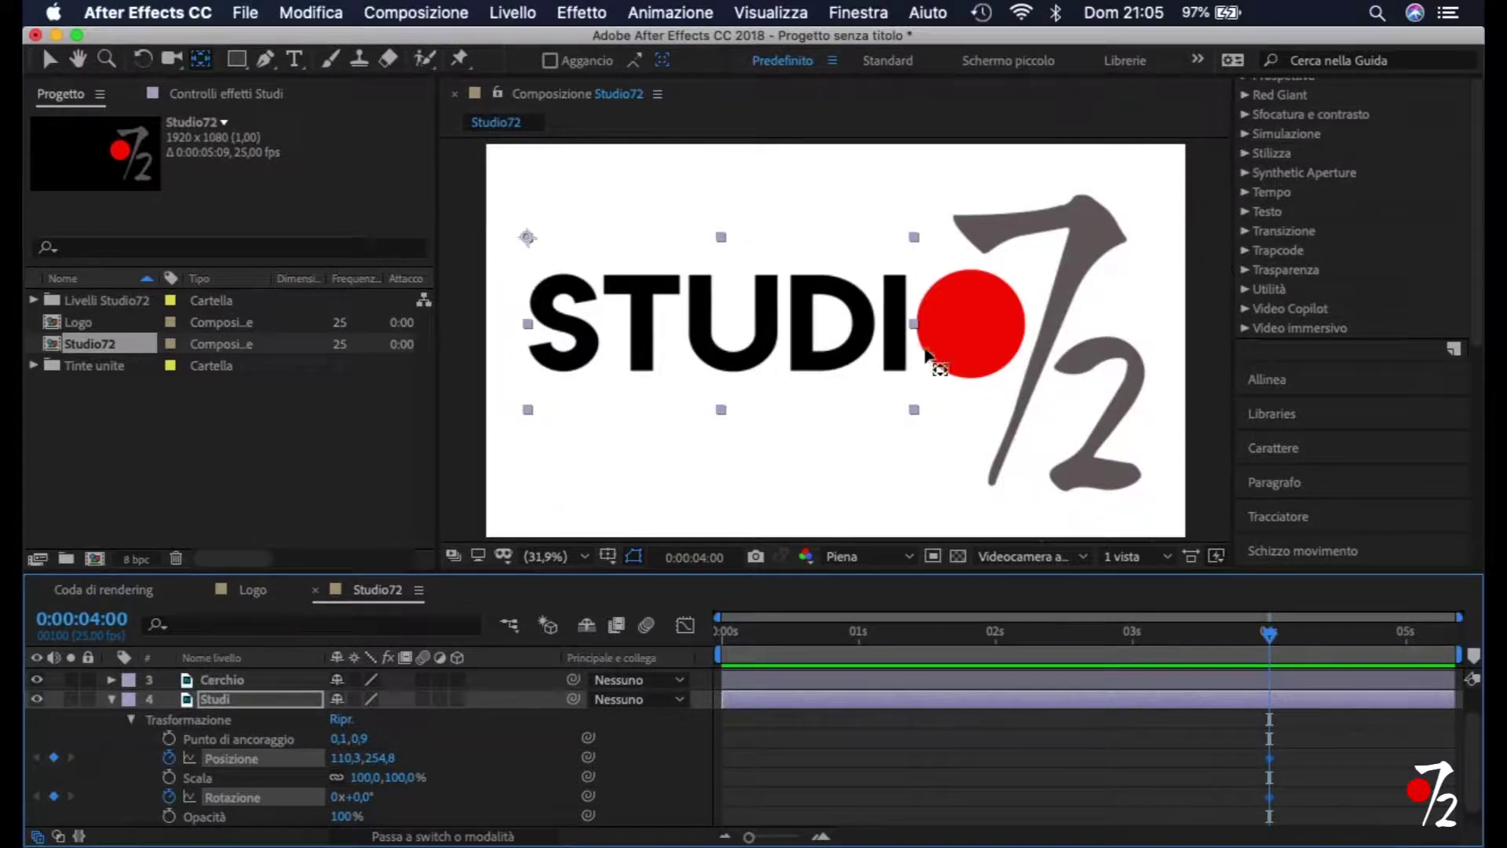
# Add a Rotation keyframe of -55° to the Studi layer at 0:00:00:00.
pyautogui.moveTo(1272, 635); pyautogui.dragTo(698, 653)
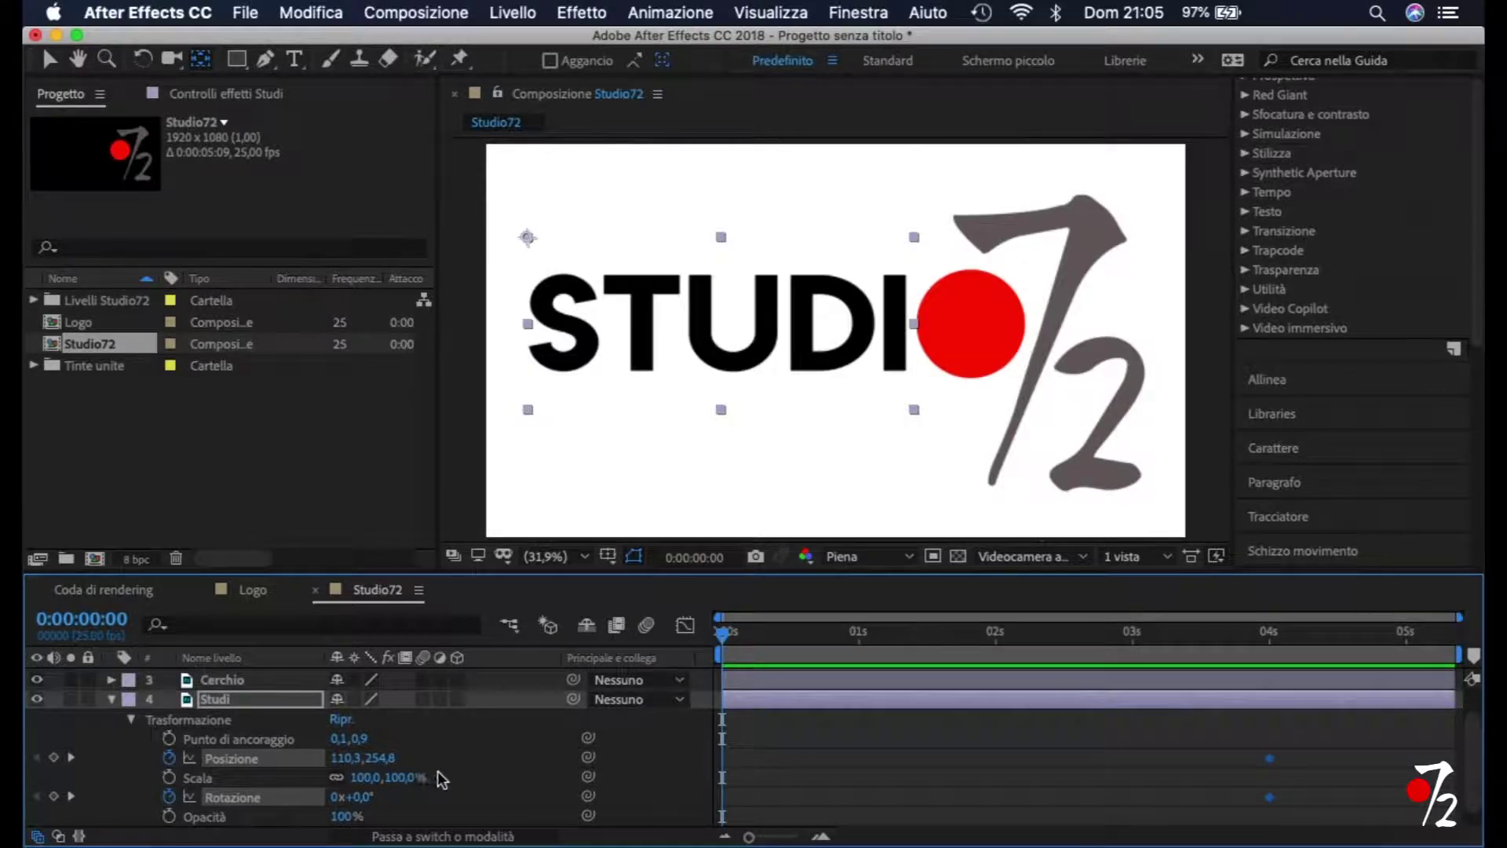
pyautogui.click(261, 778)
pyautogui.click(260, 793)
pyautogui.moveTo(365, 796); pyautogui.dragTo(308, 797)
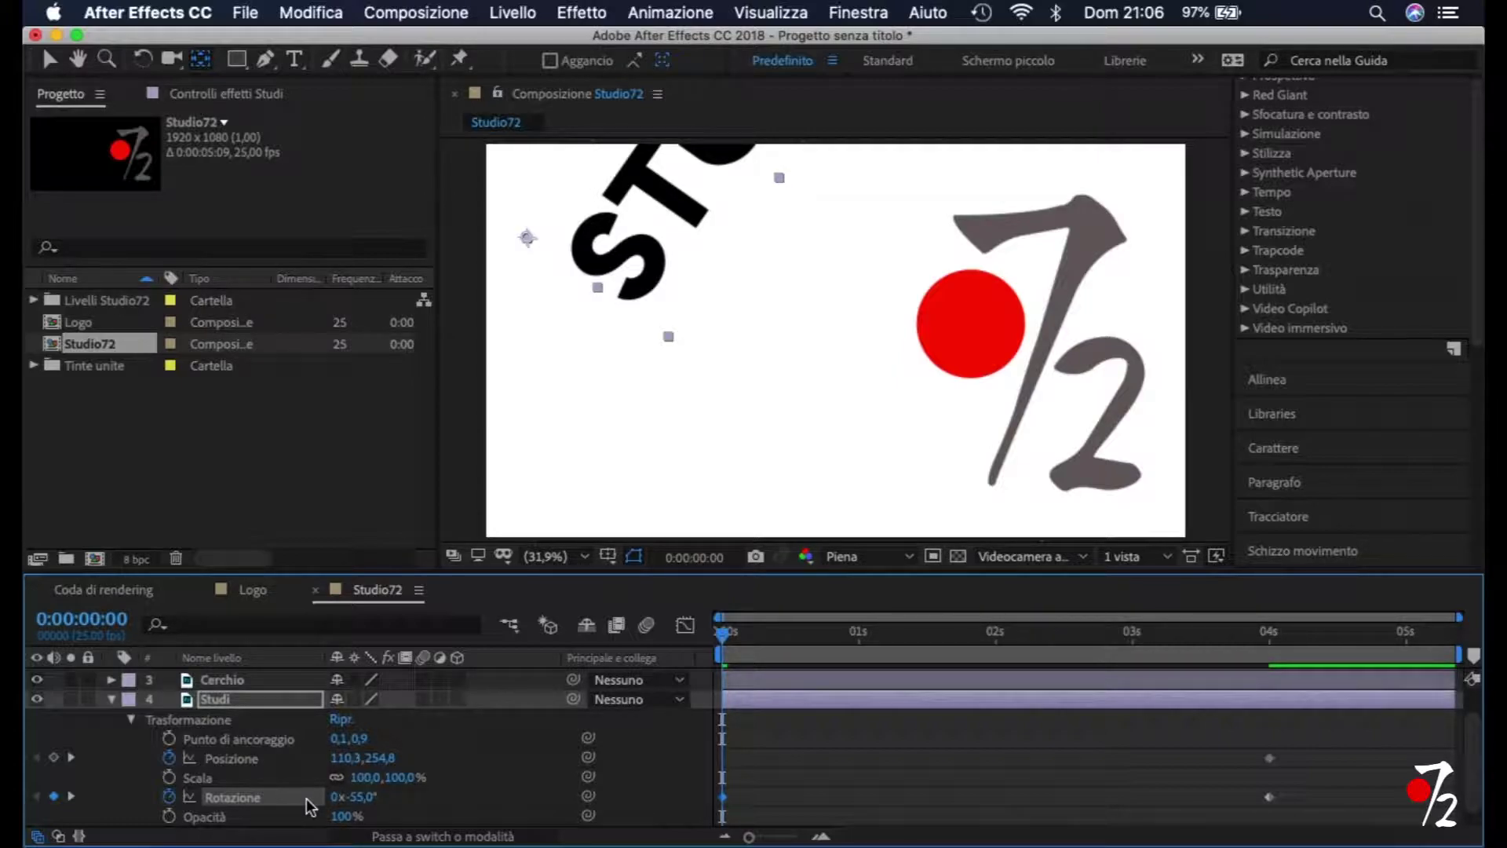
# Add Rotation keyframes that swing STUDI downward shortly after the start and back up to -13.2° at 0:00:00:15.
pyautogui.moveTo(724, 633); pyautogui.dragTo(762, 640)
pyautogui.moveTo(371, 801); pyautogui.dragTo(472, 801)
pyautogui.moveTo(760, 636); pyautogui.dragTo(806, 642)
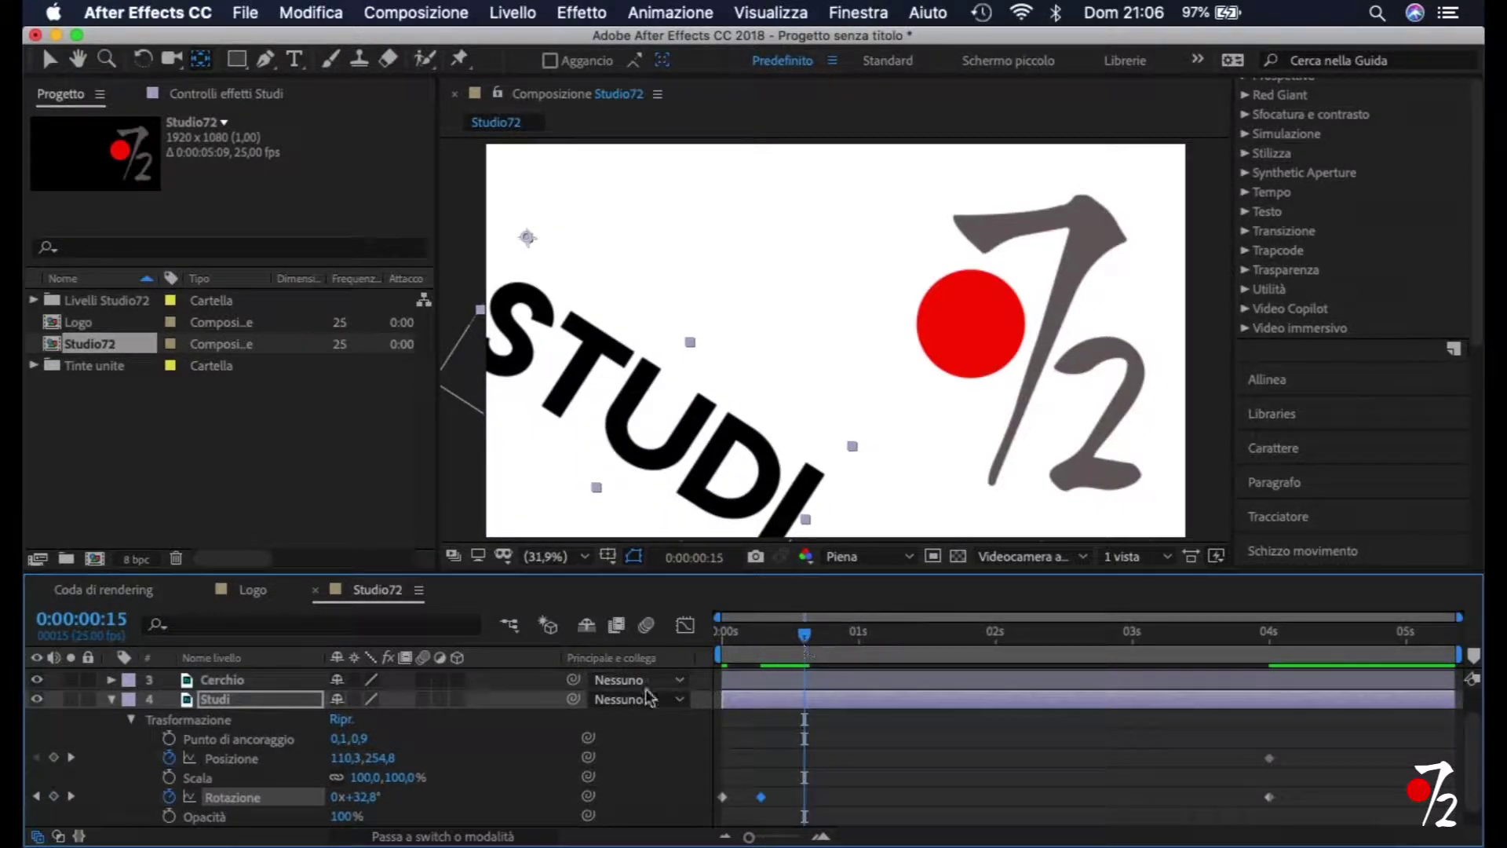
pyautogui.moveTo(366, 800); pyautogui.dragTo(319, 799)
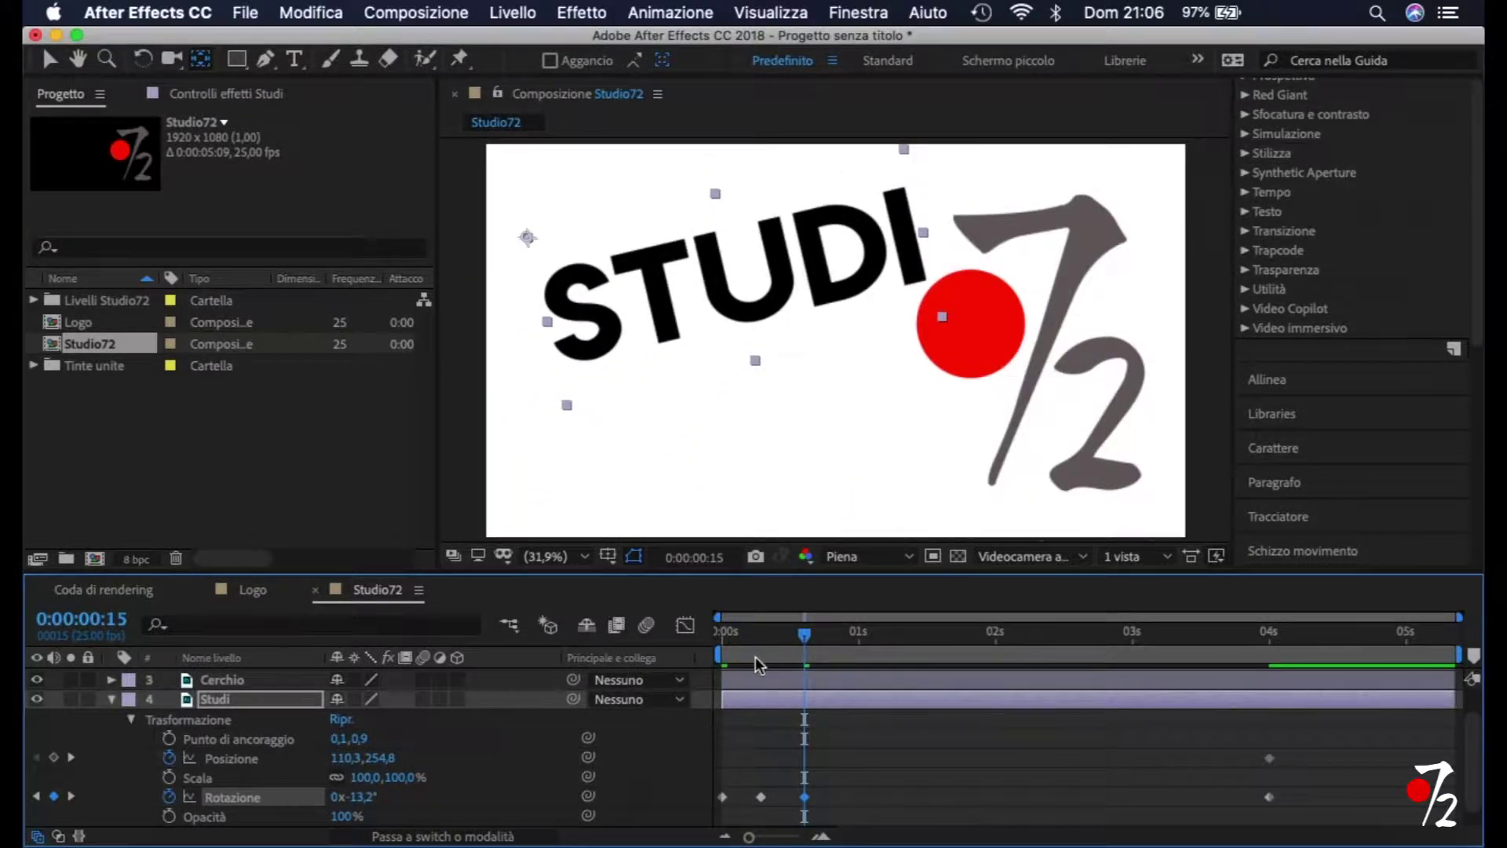
# Add shrinking-swing Rotation keyframes to the Studi layer: about +15° at 0:00:00:21, -4.1° at 0:00:01:00 and +5.1° at 0:00:01:03.
pyautogui.moveTo(811, 645)
pyautogui.mouseDown()
pyautogui.moveTo(854, 648)
pyautogui.moveTo(839, 644)
pyautogui.mouseUp()
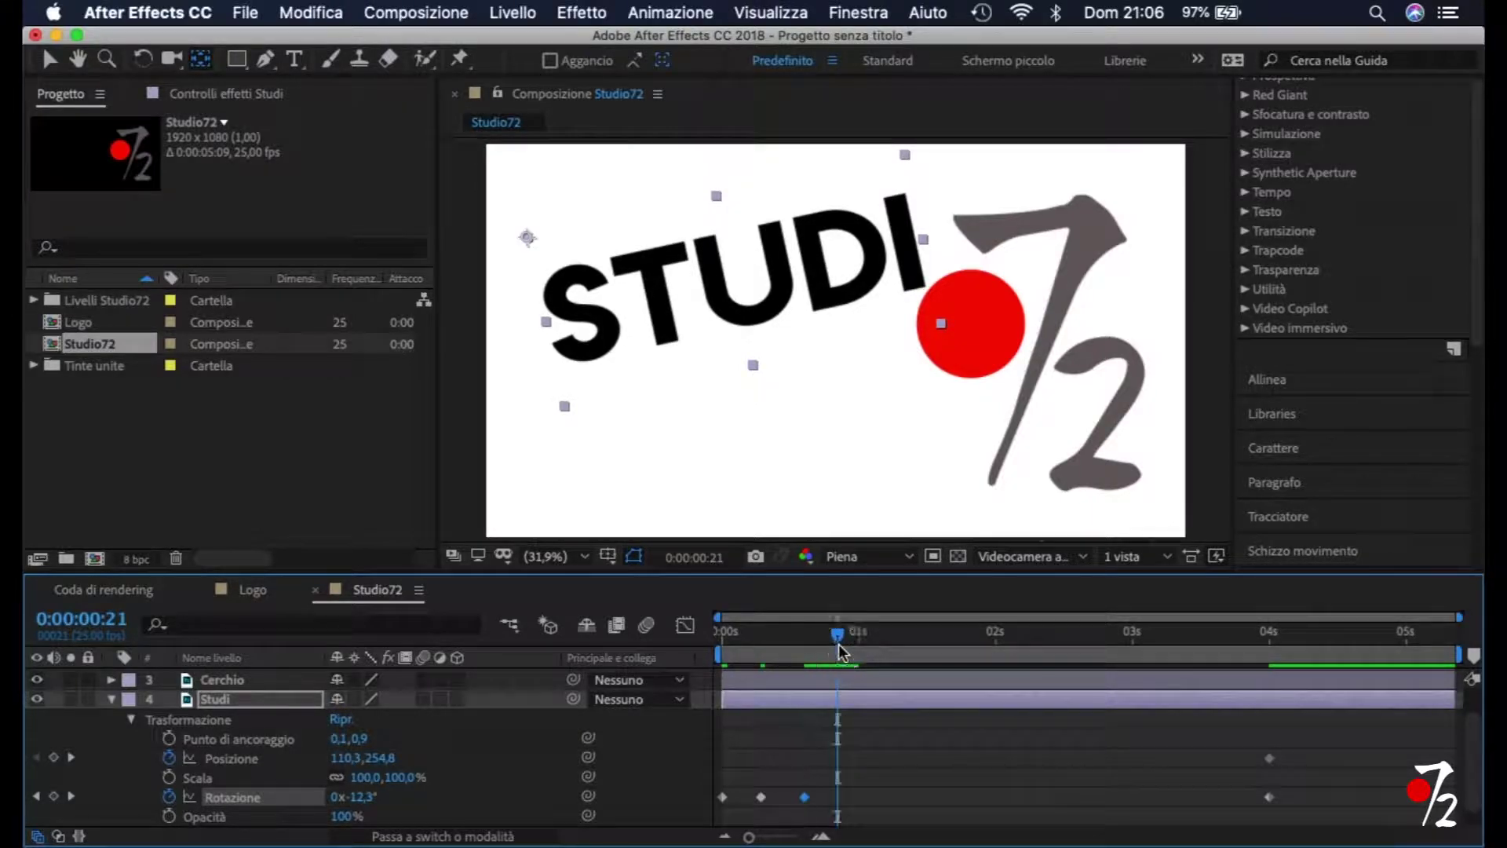
pyautogui.moveTo(367, 799); pyautogui.dragTo(399, 791)
pyautogui.moveTo(837, 636); pyautogui.dragTo(851, 640)
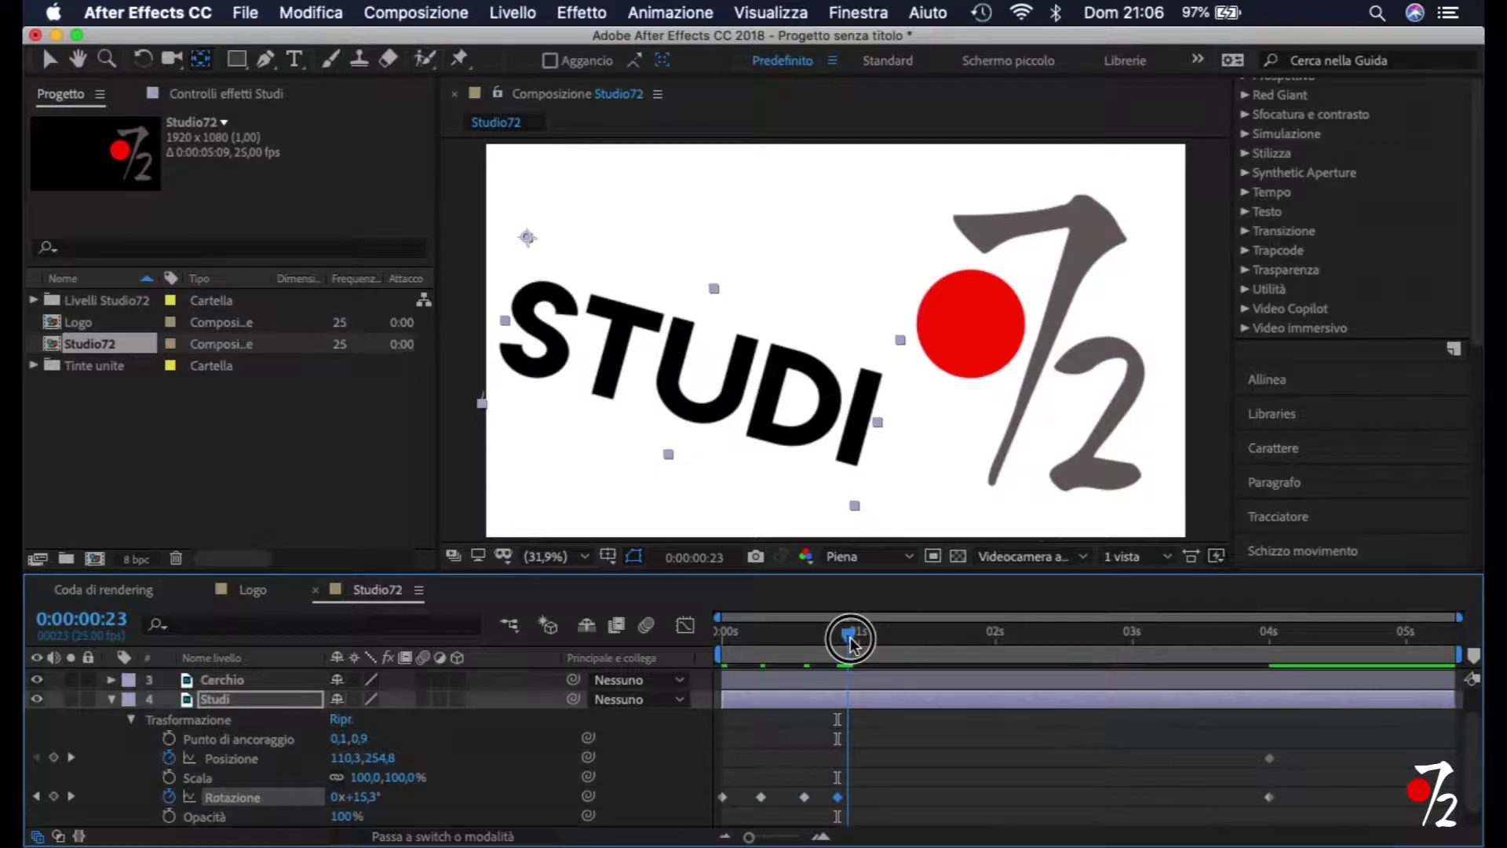
pyautogui.moveTo(850, 640); pyautogui.dragTo(862, 647)
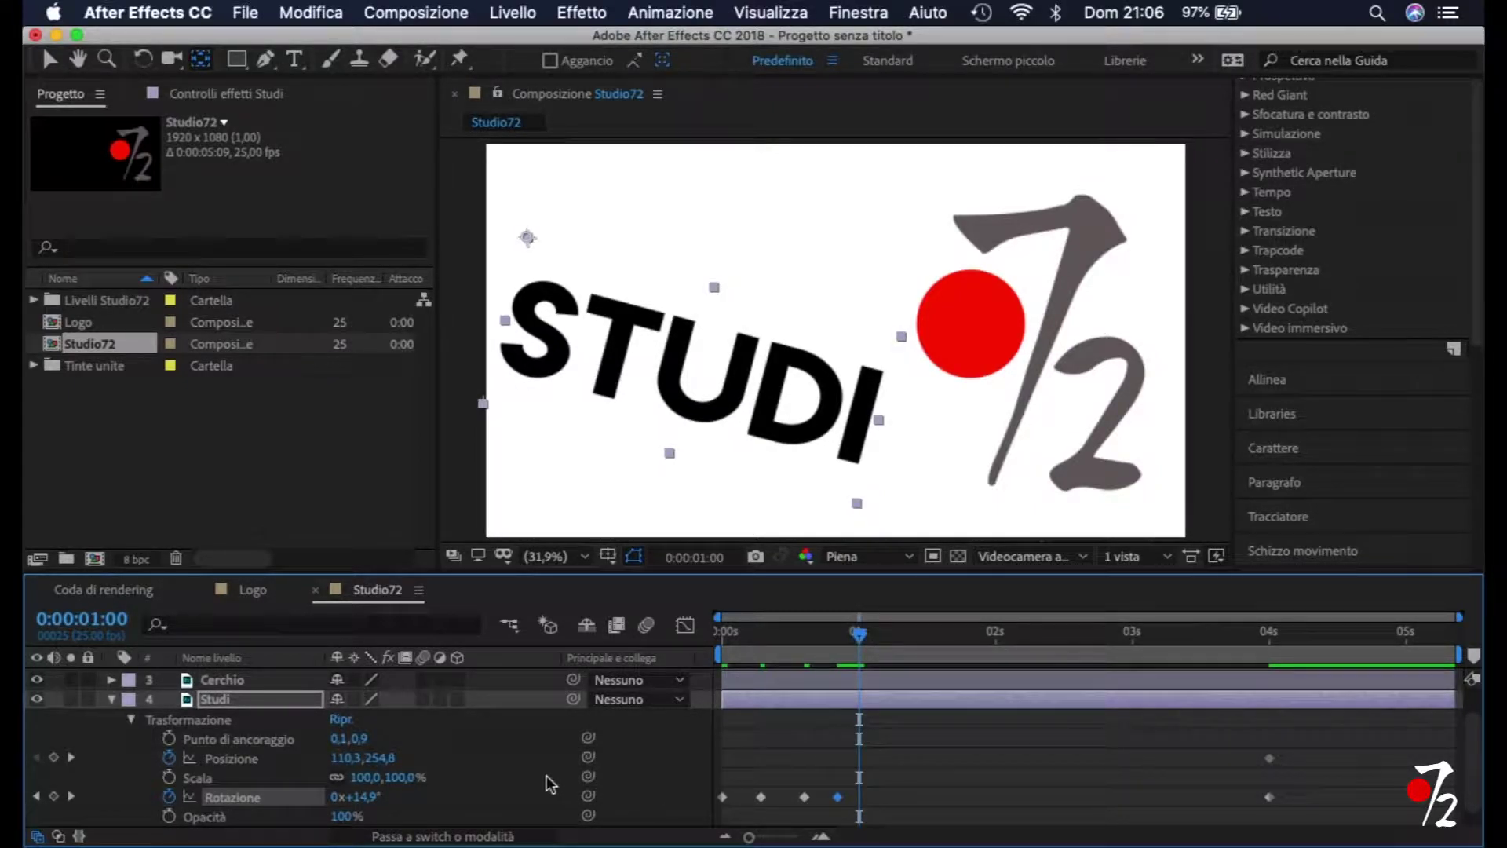
pyautogui.click(365, 797)
pyautogui.moveTo(365, 797); pyautogui.dragTo(350, 801)
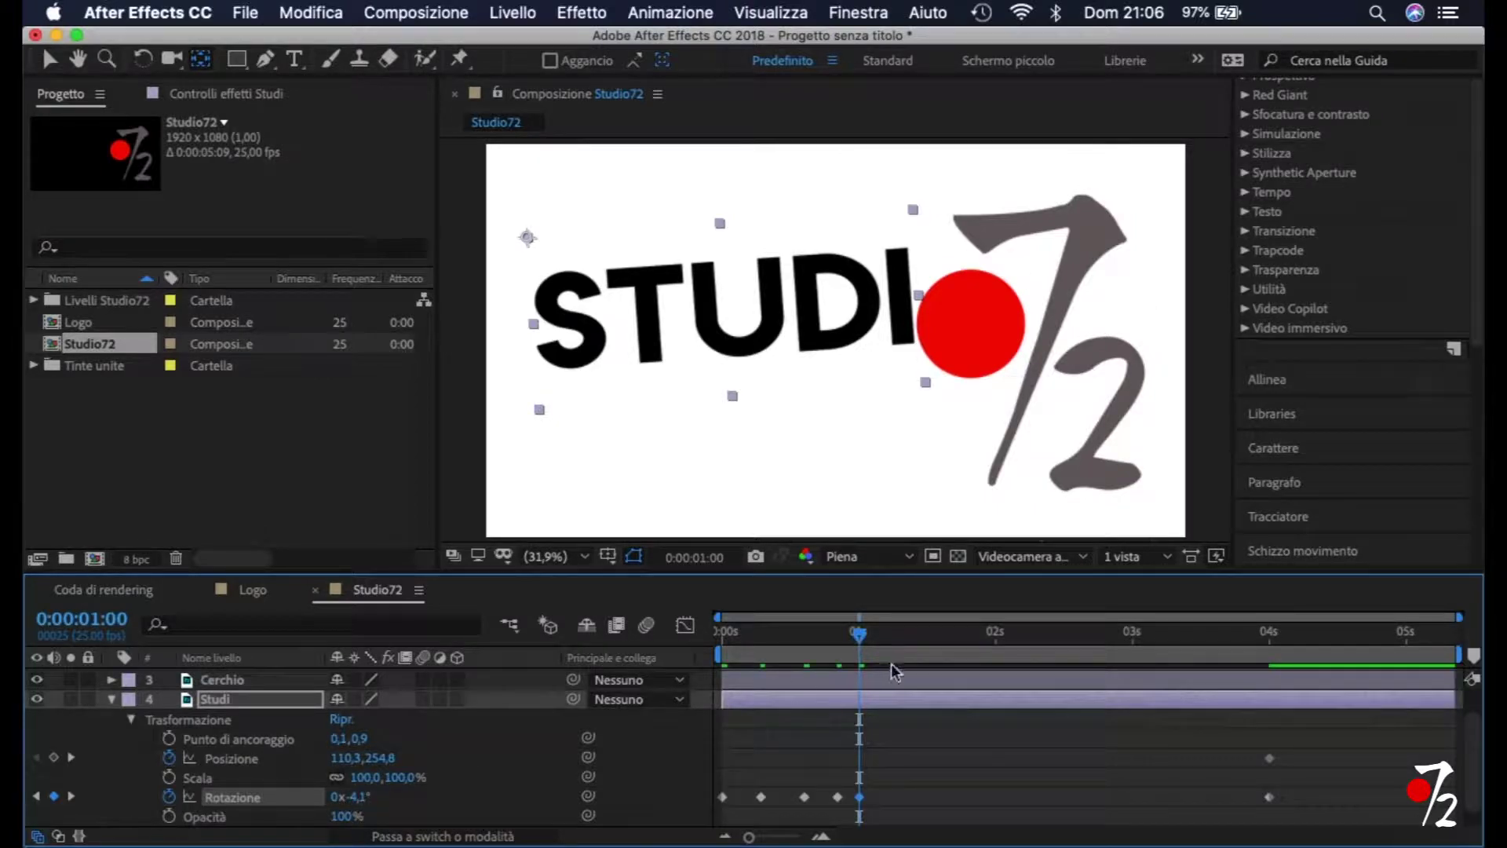
pyautogui.moveTo(860, 638); pyautogui.dragTo(875, 646)
pyautogui.moveTo(368, 795)
pyautogui.mouseDown()
pyautogui.moveTo(354, 799)
pyautogui.moveTo(369, 797)
pyautogui.mouseUp()
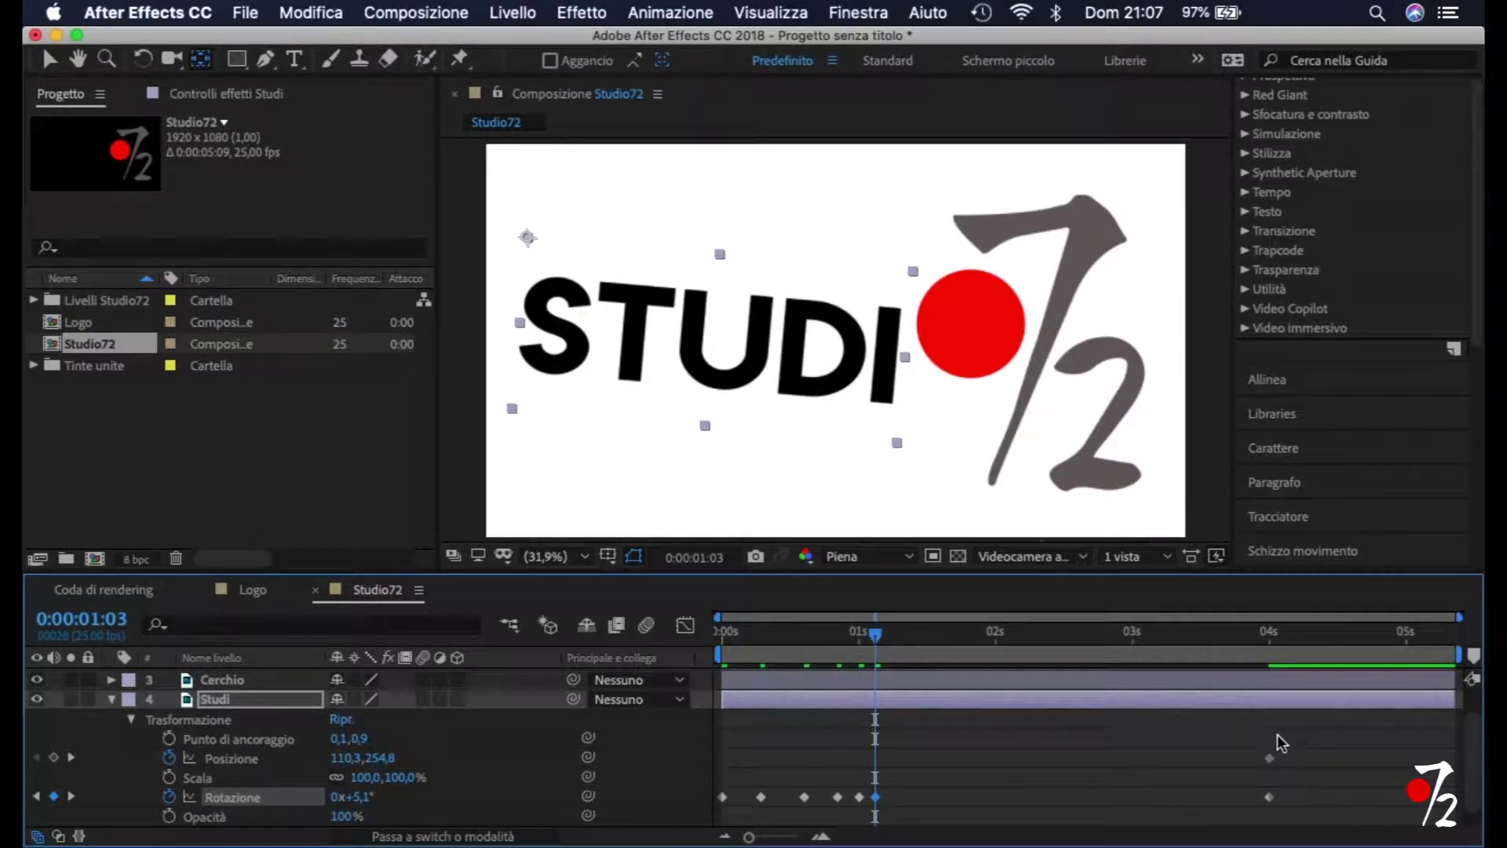
# Move the final Position and Rotation keyframes to 0:00:01:06 and preview the STUDI swing from the start.
pyautogui.moveTo(1289, 742); pyautogui.dragTo(1233, 842)
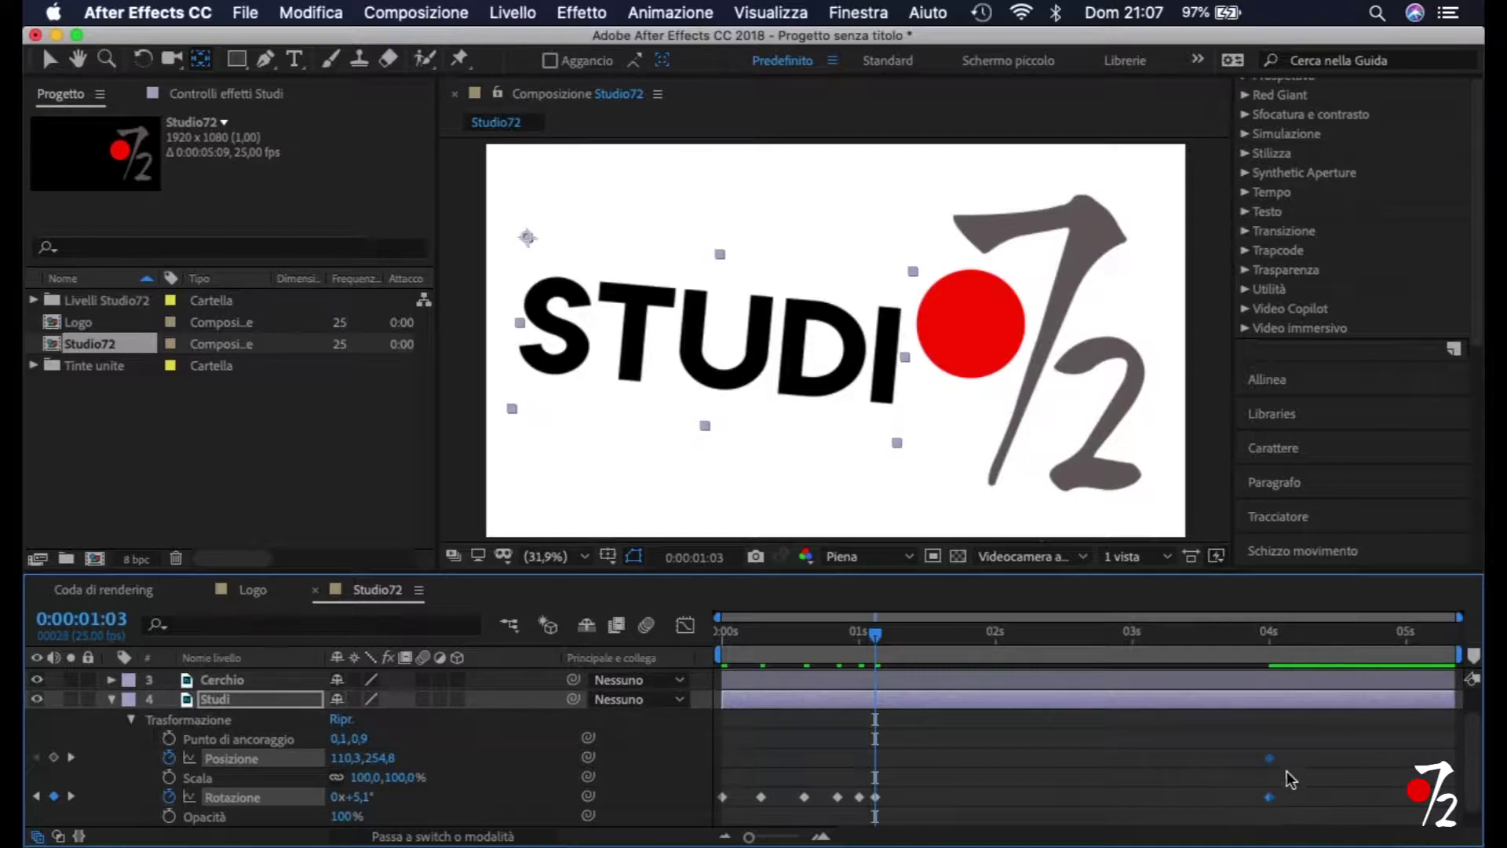
pyautogui.moveTo(1272, 763); pyautogui.dragTo(893, 778)
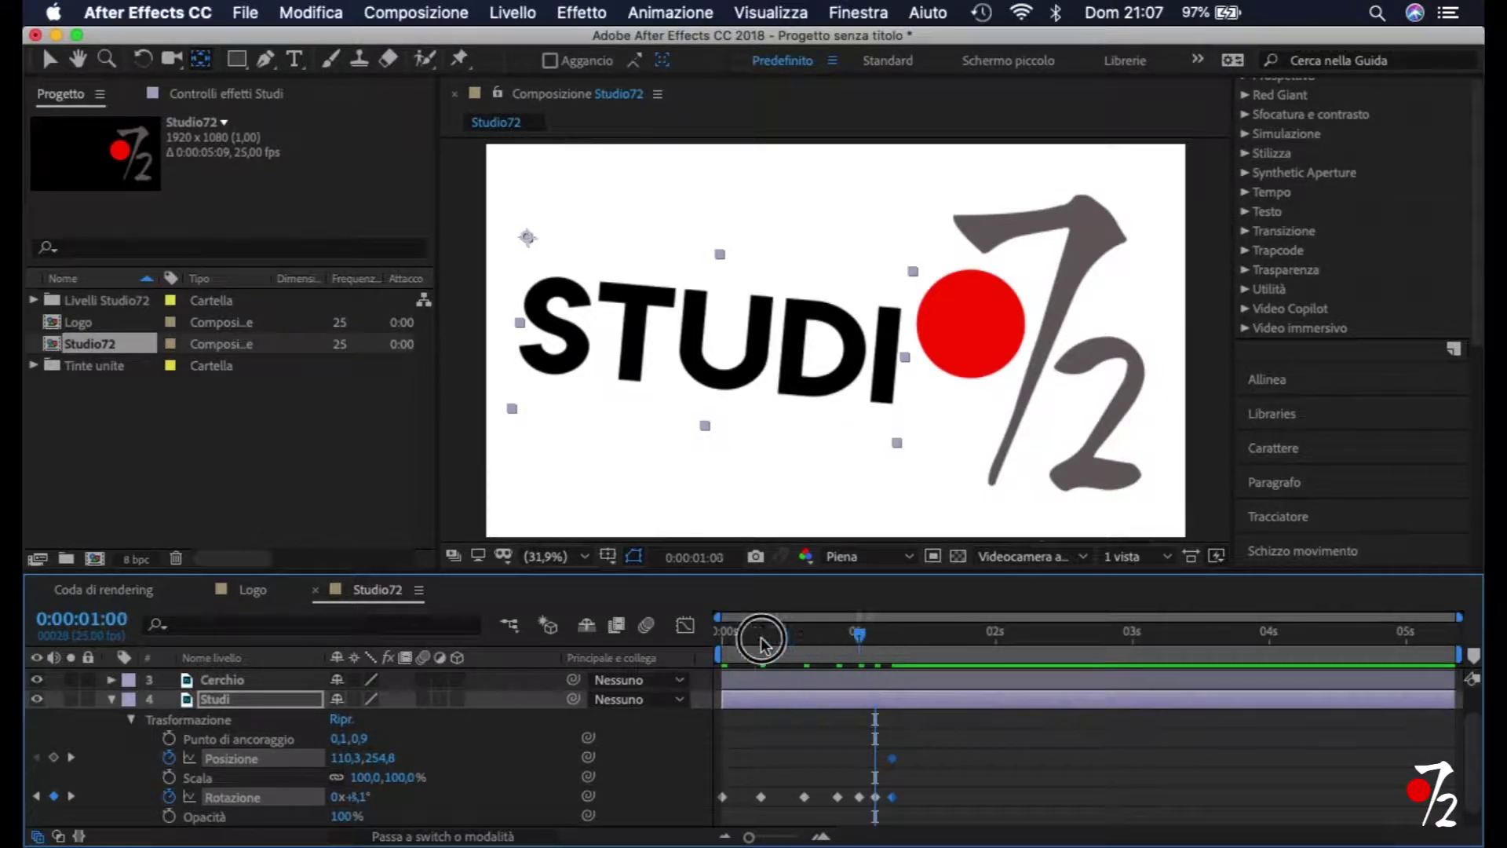
pyautogui.moveTo(780, 629); pyautogui.dragTo(701, 650)
pyautogui.press('space')
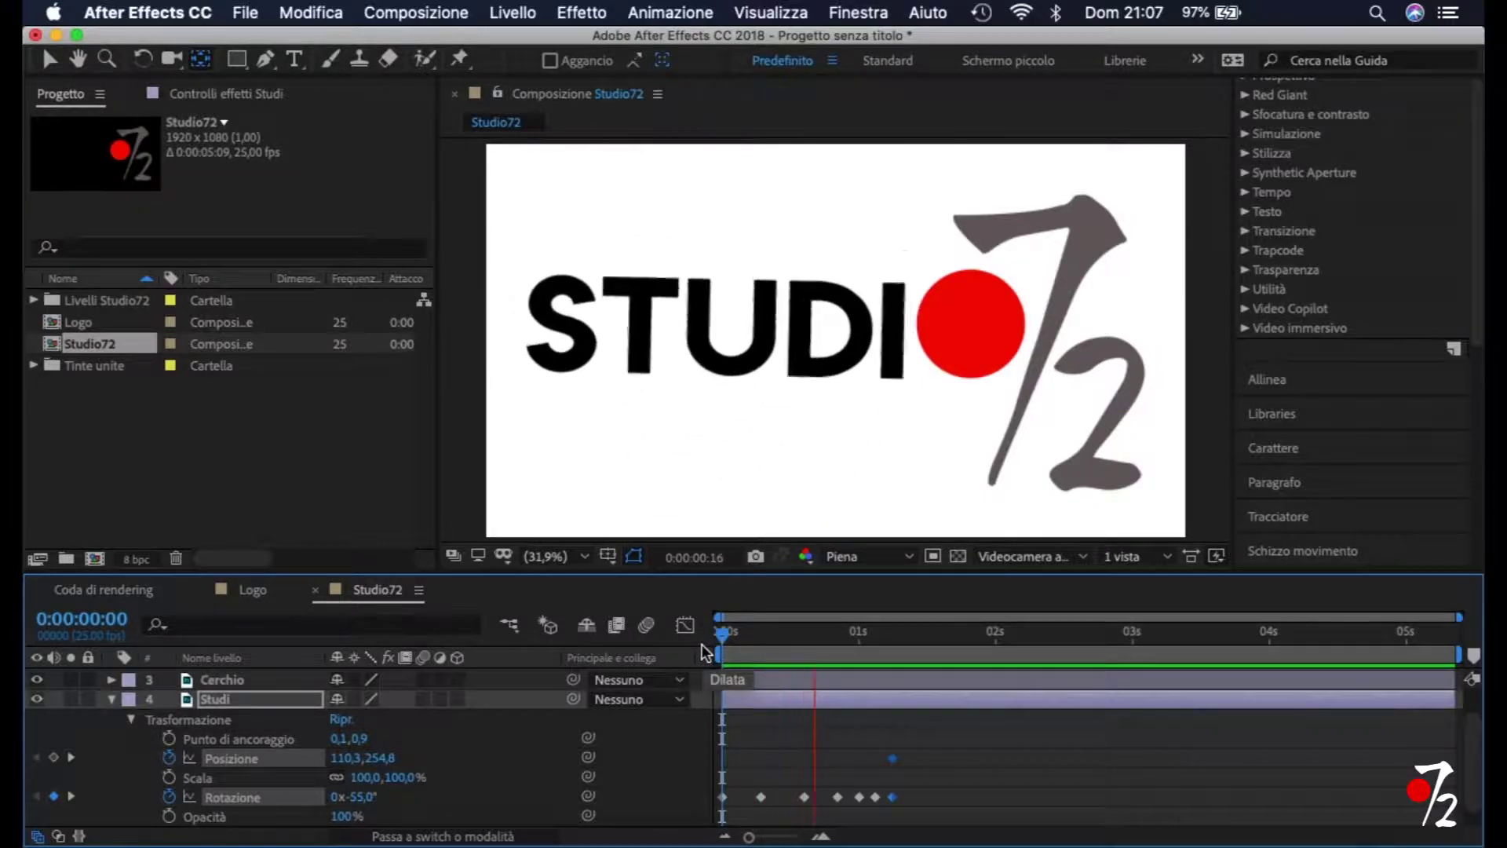
pyautogui.press('space')
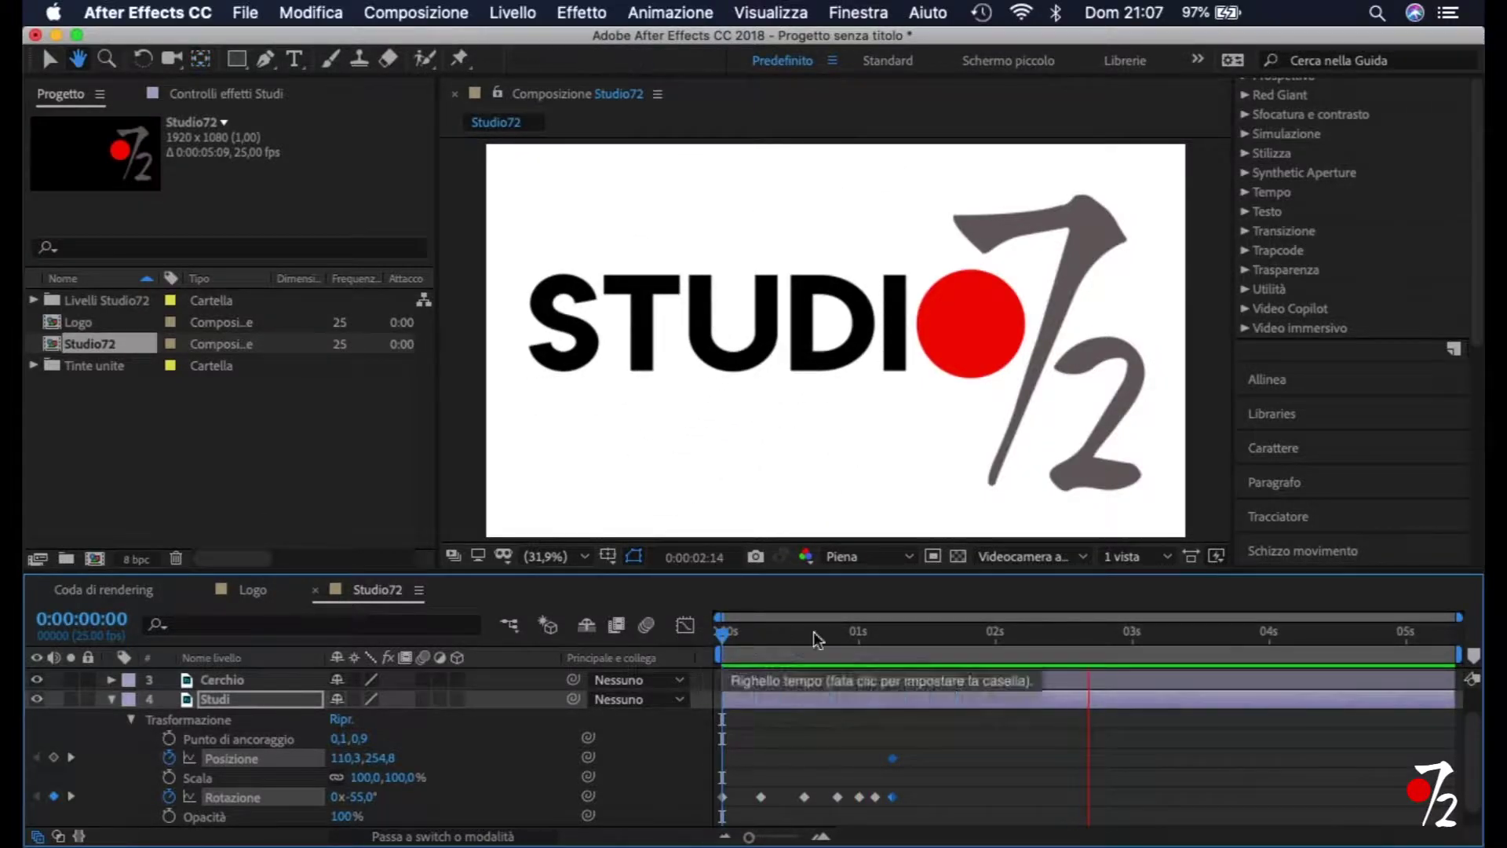
pyautogui.moveTo(1088, 644); pyautogui.dragTo(737, 676)
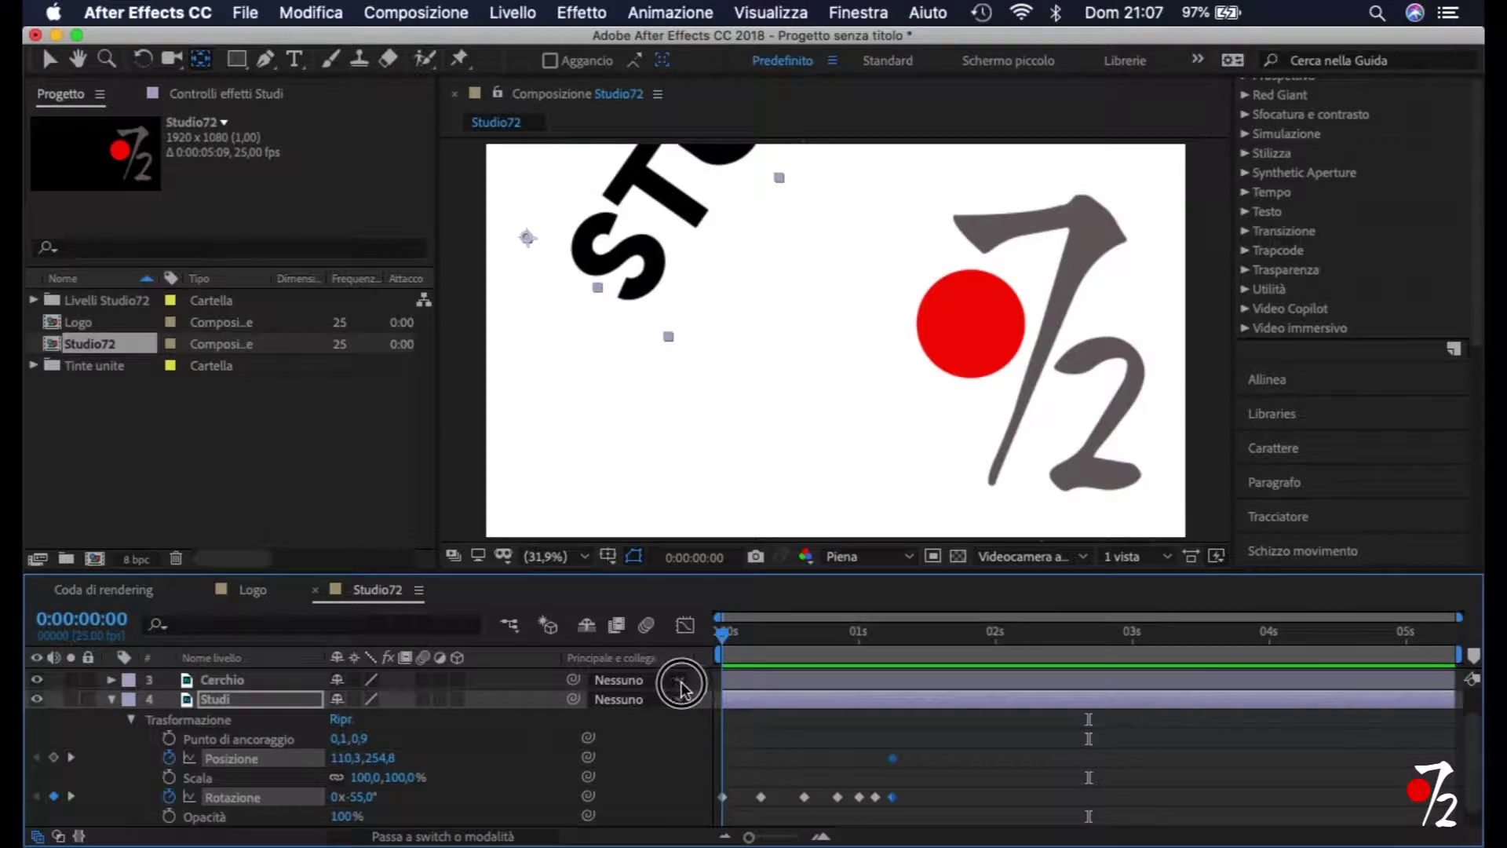
pyautogui.press('space')
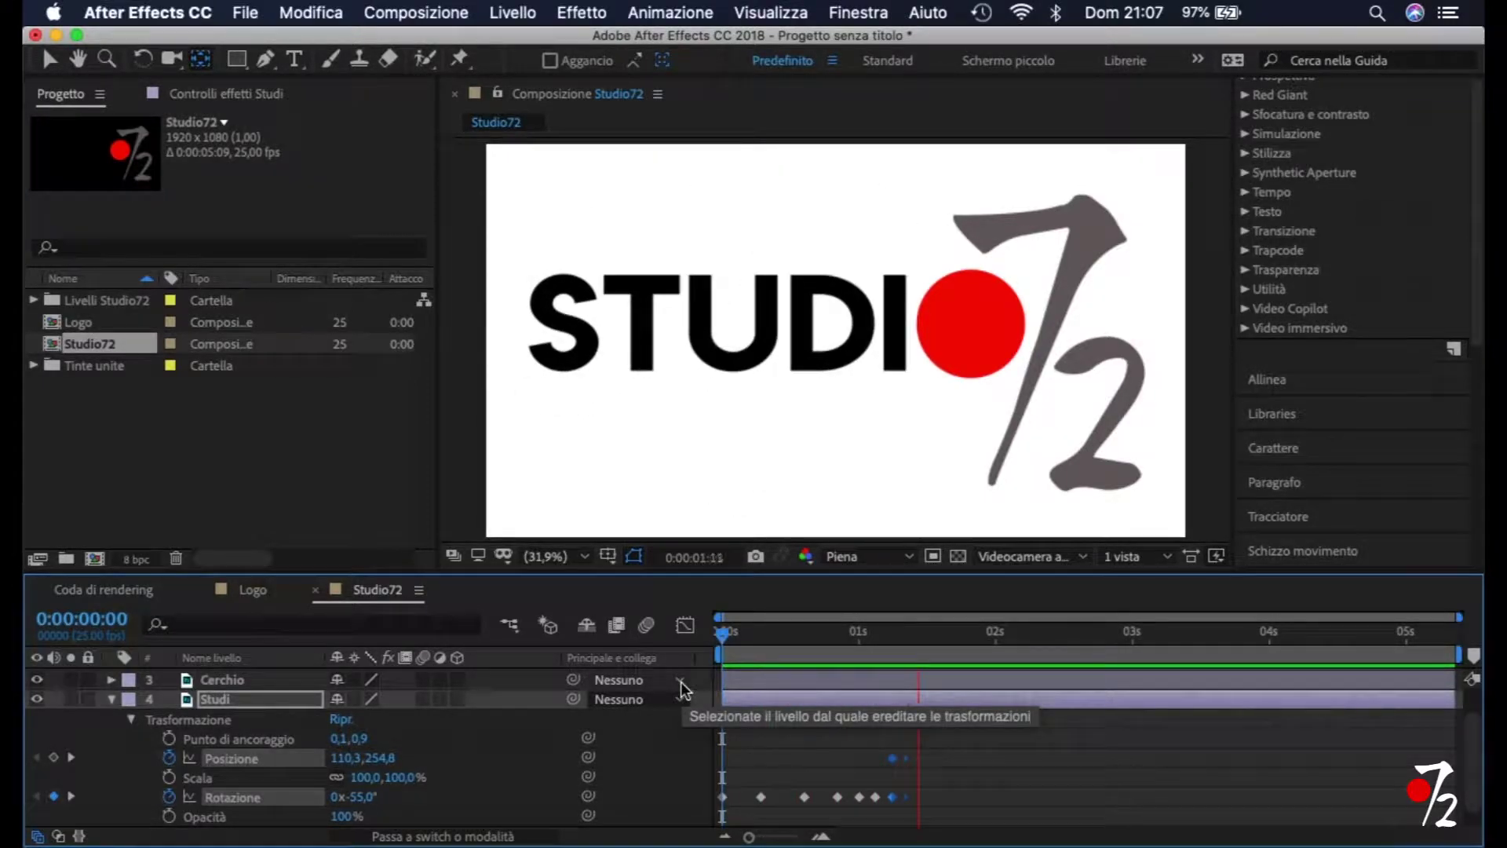
pyautogui.press('space')
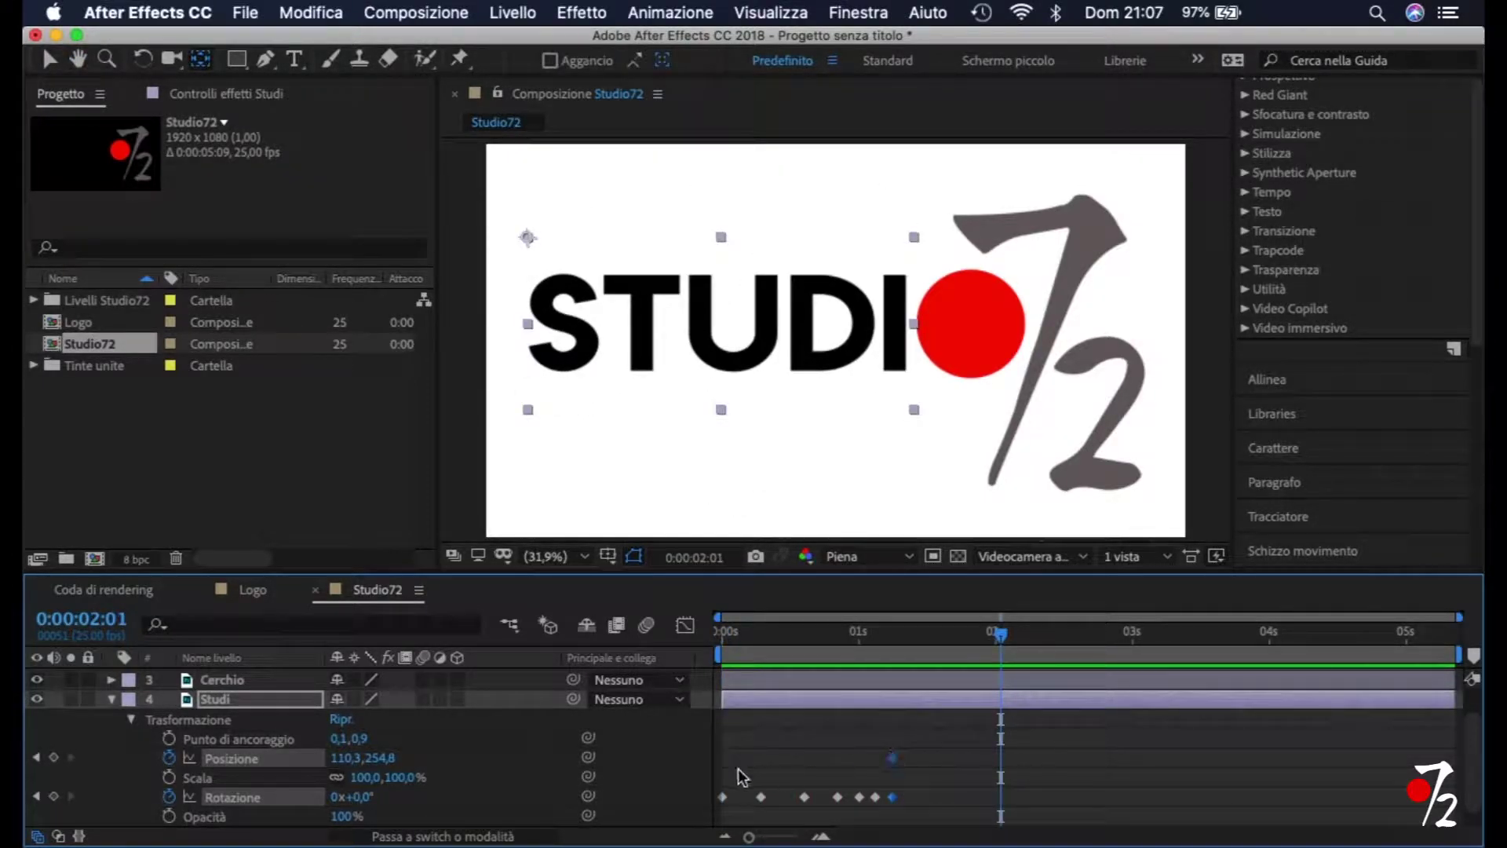
# Apply Easy Ease Out (Regolazione automatica stacco) to the Studi layer's final Position and Rotation keyframes.
pyautogui.moveTo(941, 750); pyautogui.dragTo(892, 800)
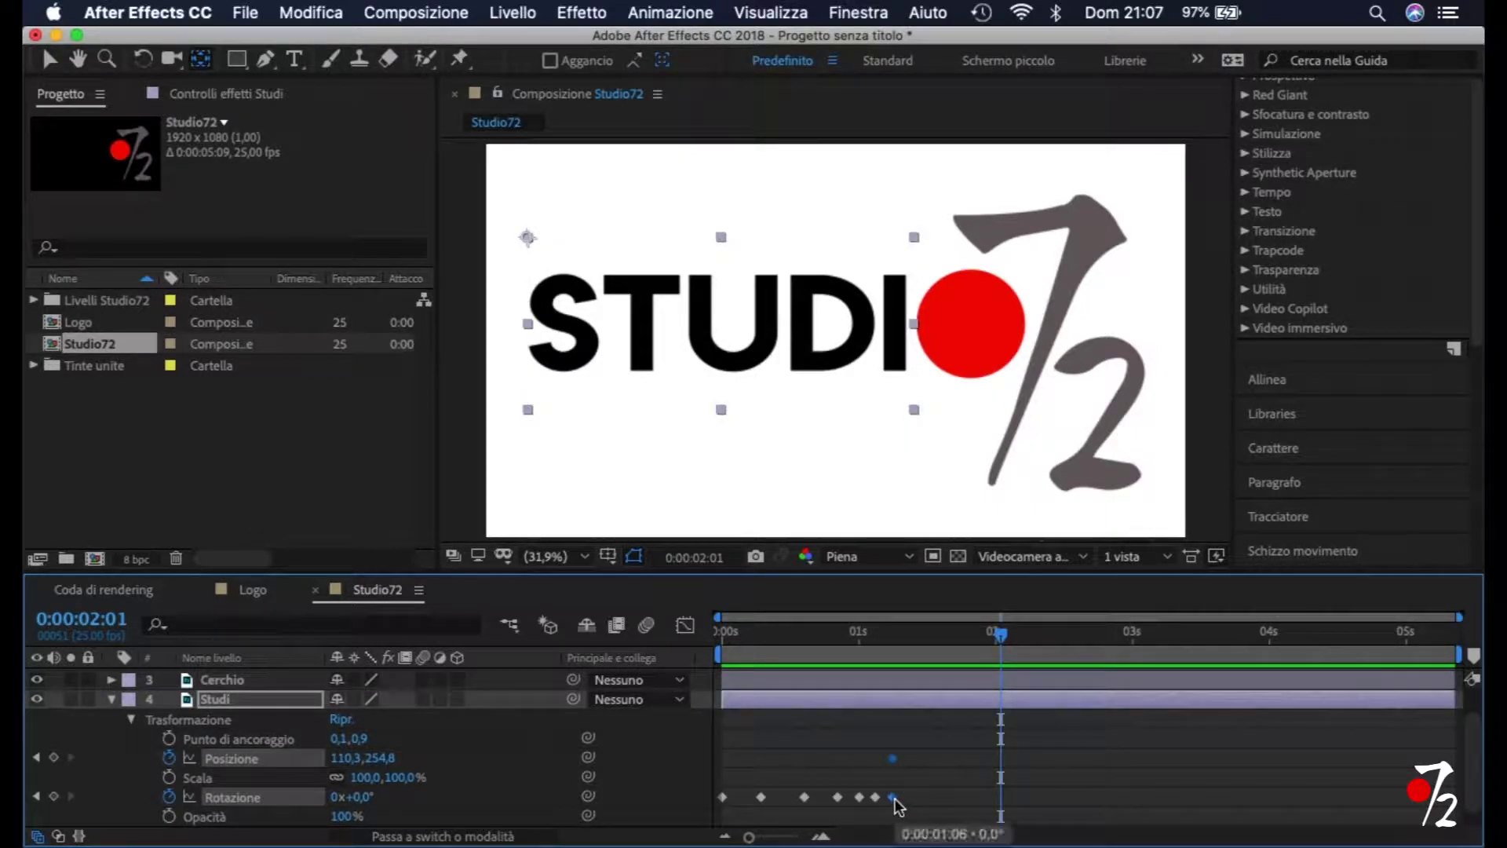
pyautogui.rightClick(893, 799)
pyautogui.moveTo(950, 834)
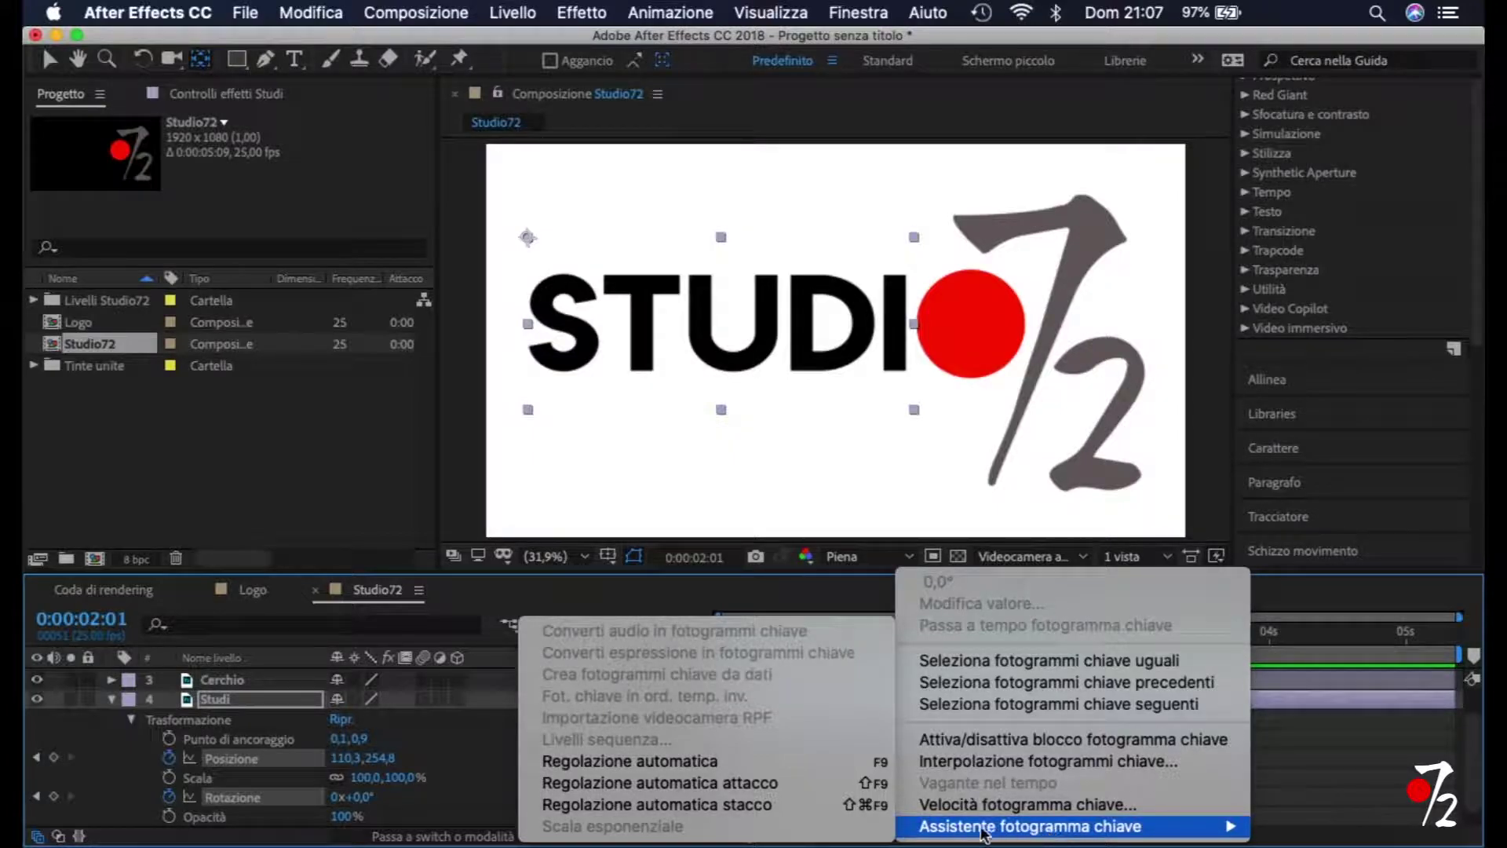
pyautogui.click(770, 807)
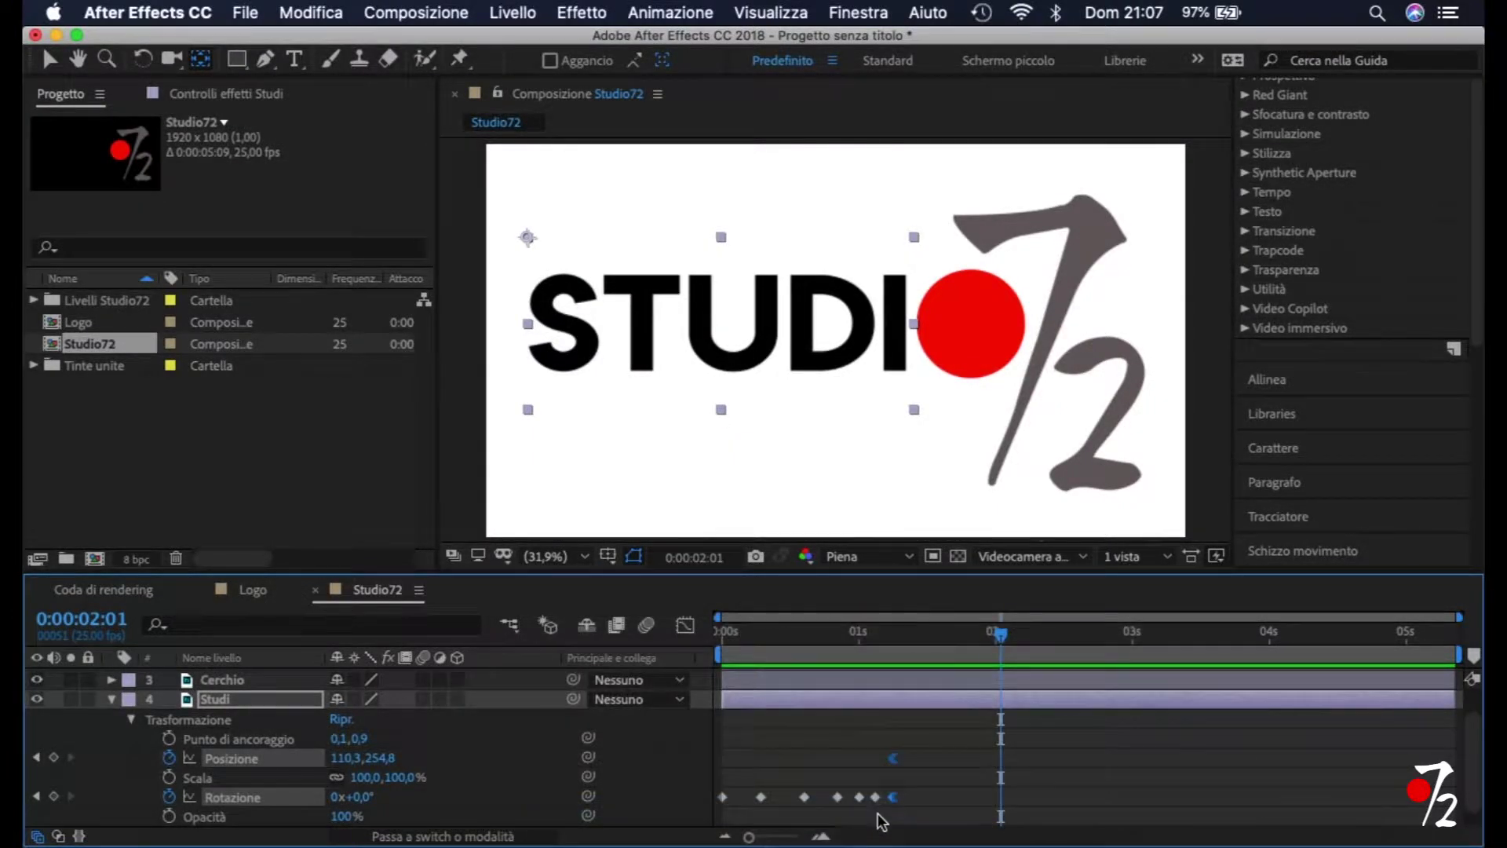
# Apply Easy Ease In (Regolazione automatica attacco) to the Studi layer's first Rotation keyframe.
pyautogui.click(722, 797)
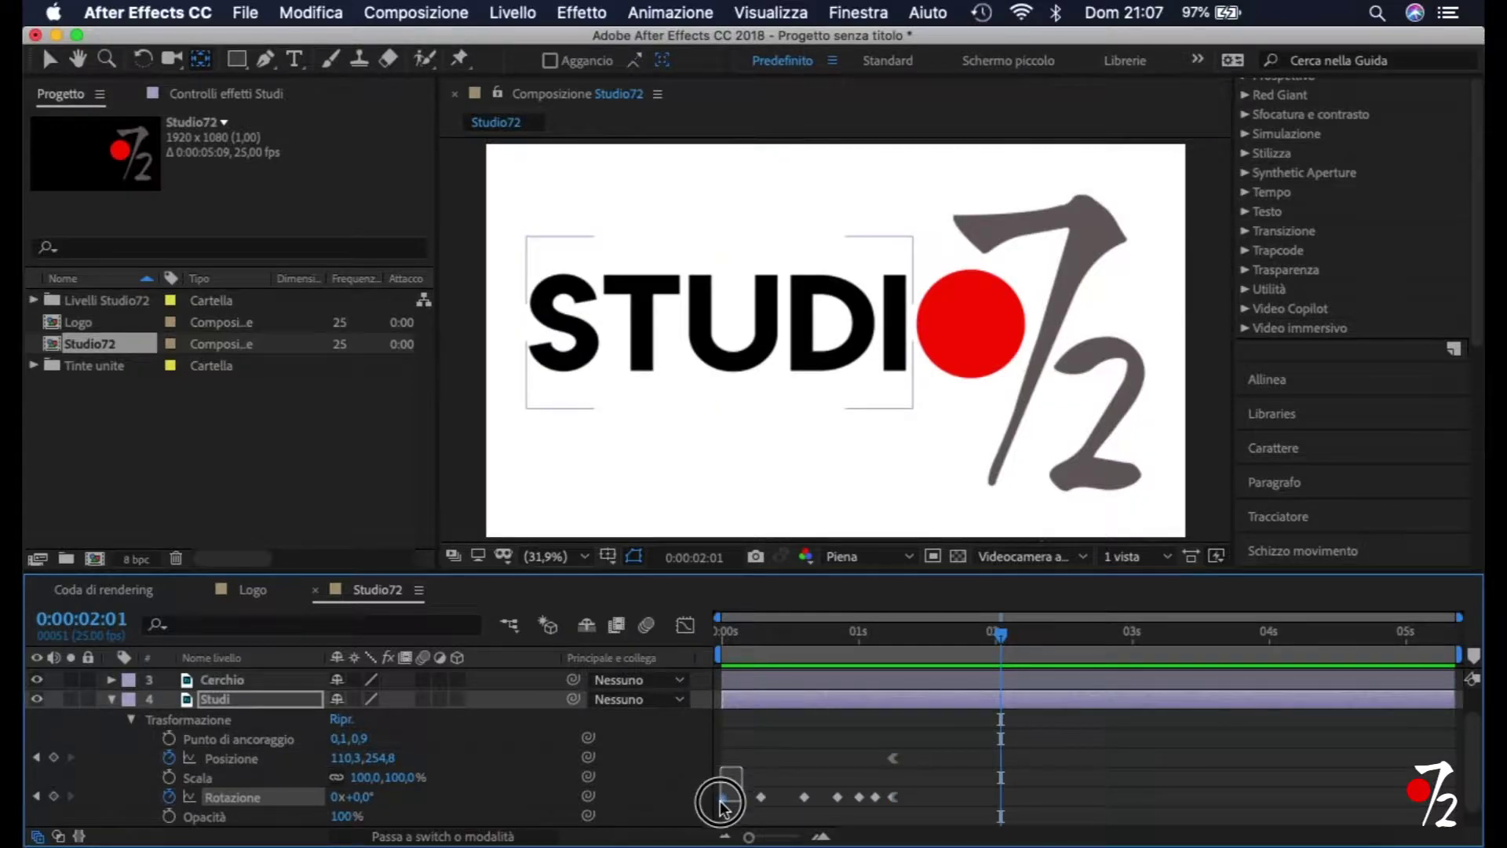
pyautogui.rightClick(722, 797)
pyautogui.moveTo(864, 830)
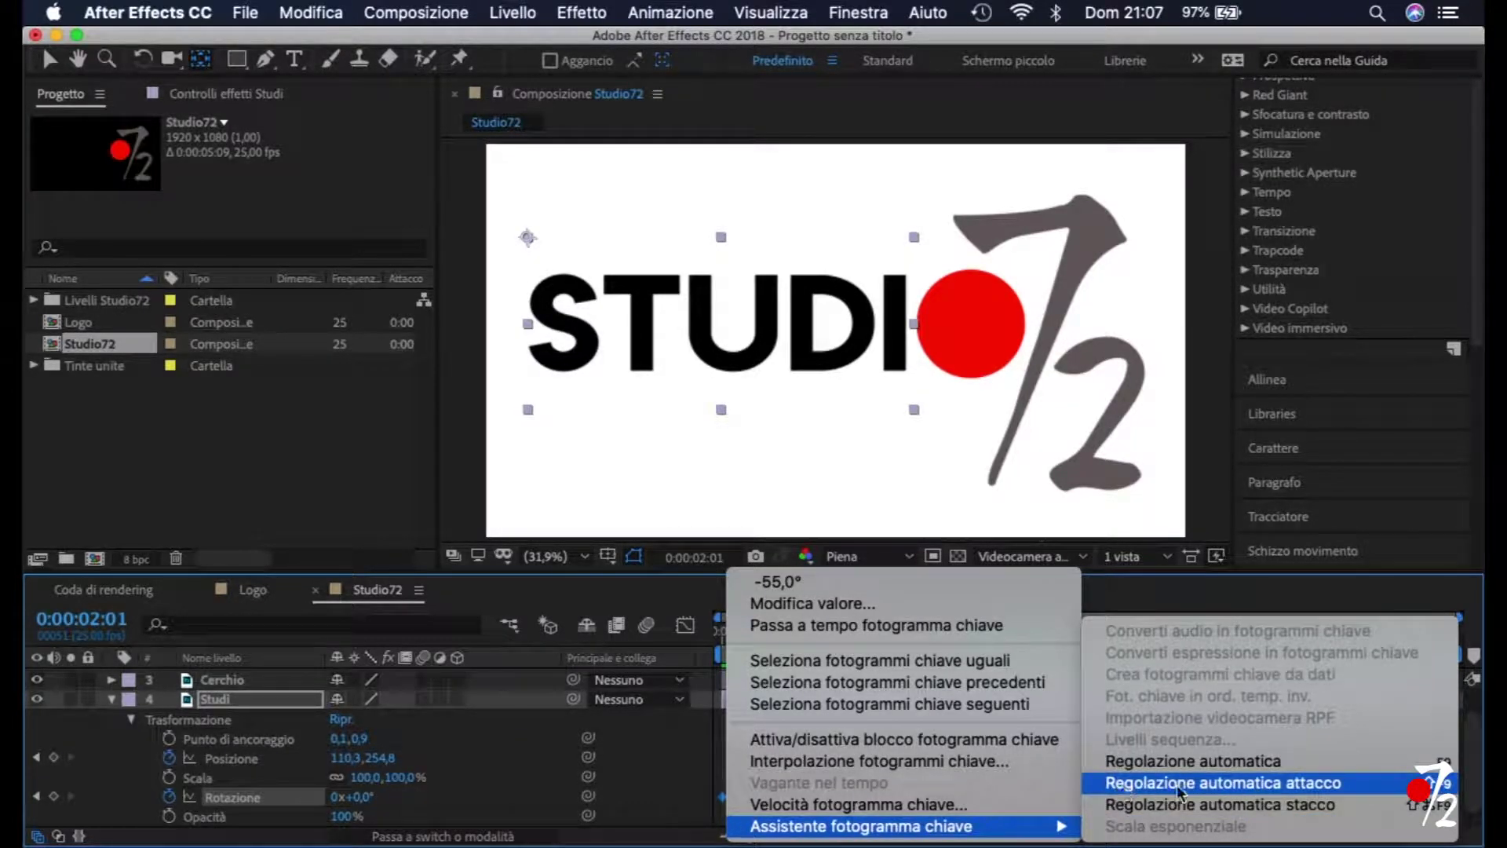
pyautogui.click(1199, 783)
# Apply Easy Ease (Regolazione automatica) to all Rotation keyframes between Studi's first and last, and preview the swing from the start.
pyautogui.moveTo(758, 774); pyautogui.dragTo(876, 803)
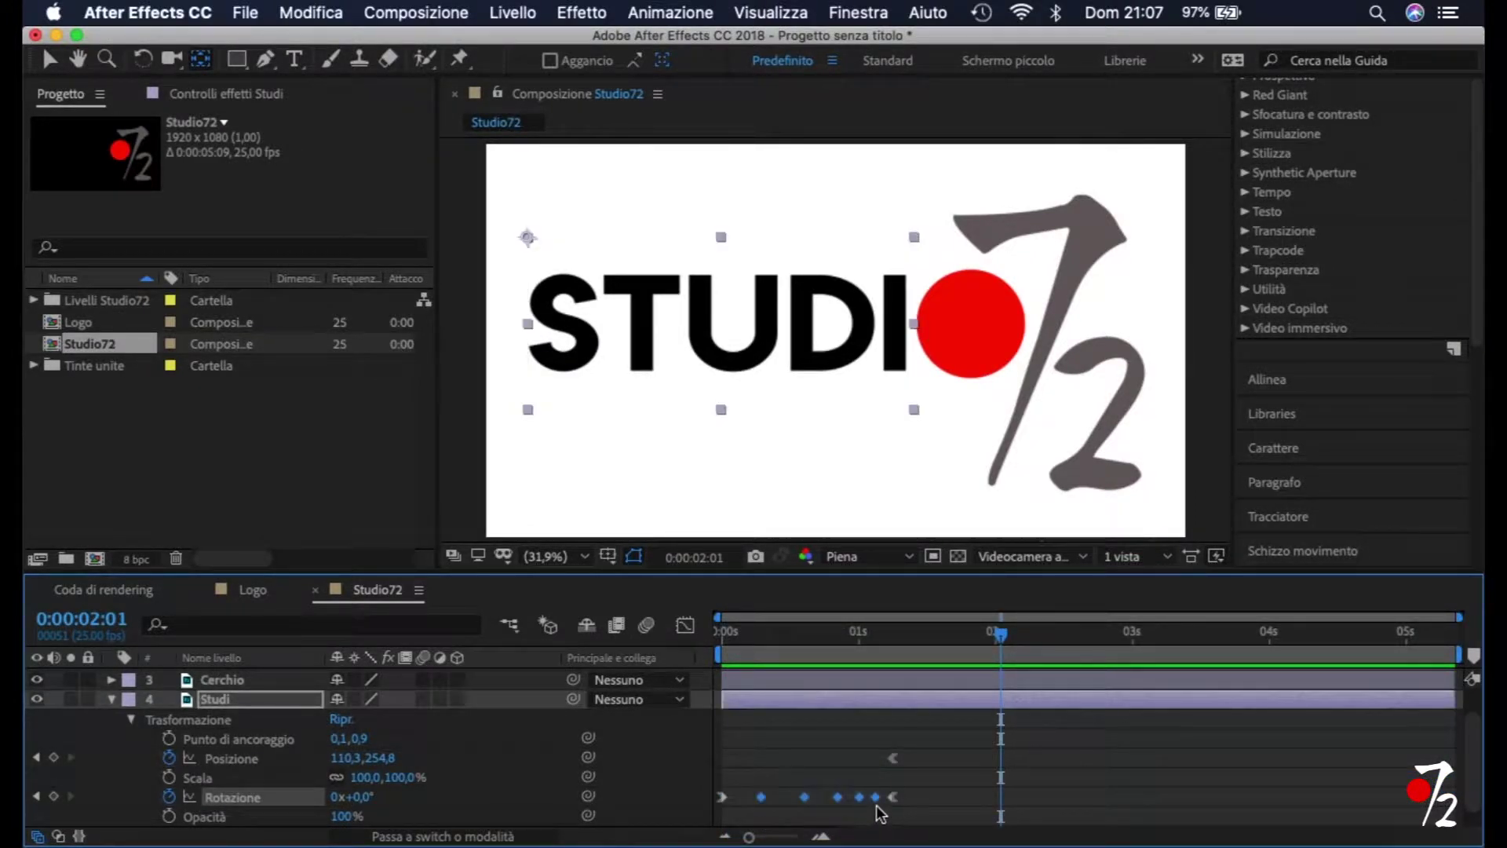
pyautogui.rightClick(876, 799)
pyautogui.moveTo(891, 826)
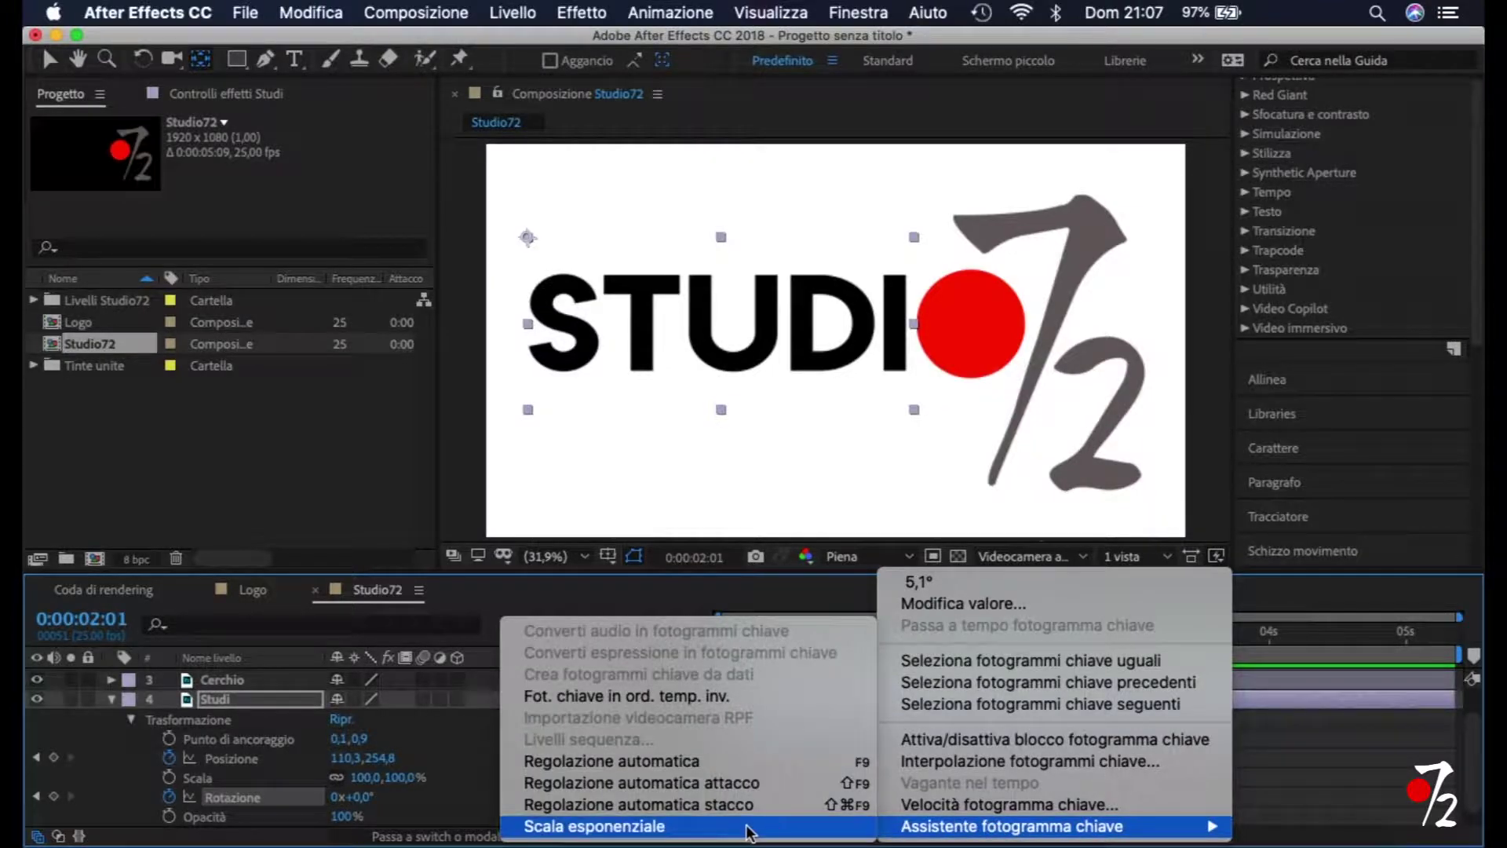
pyautogui.click(695, 764)
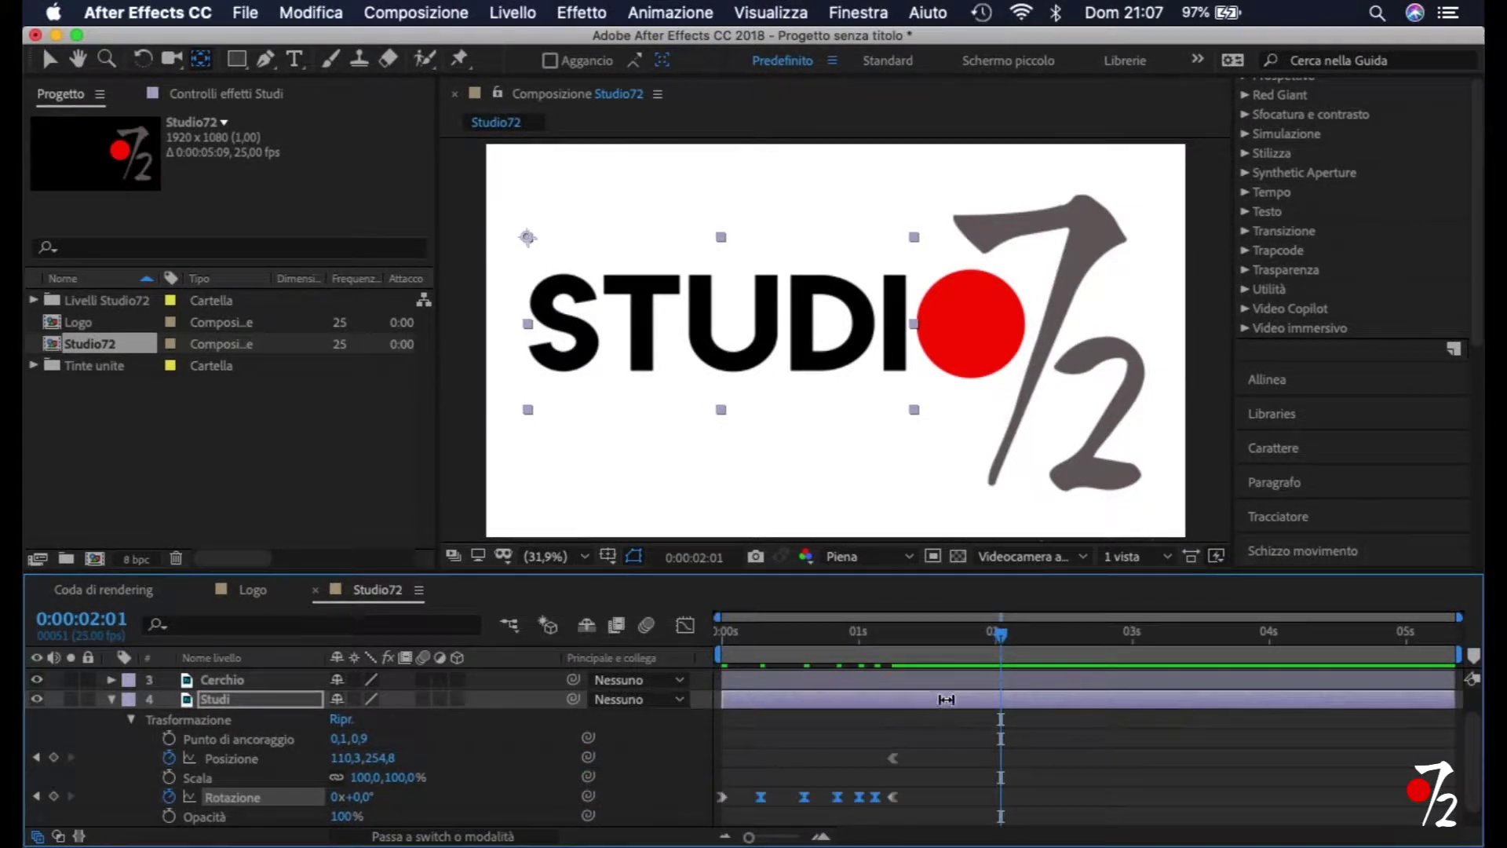
pyautogui.moveTo(1009, 640); pyautogui.dragTo(673, 666)
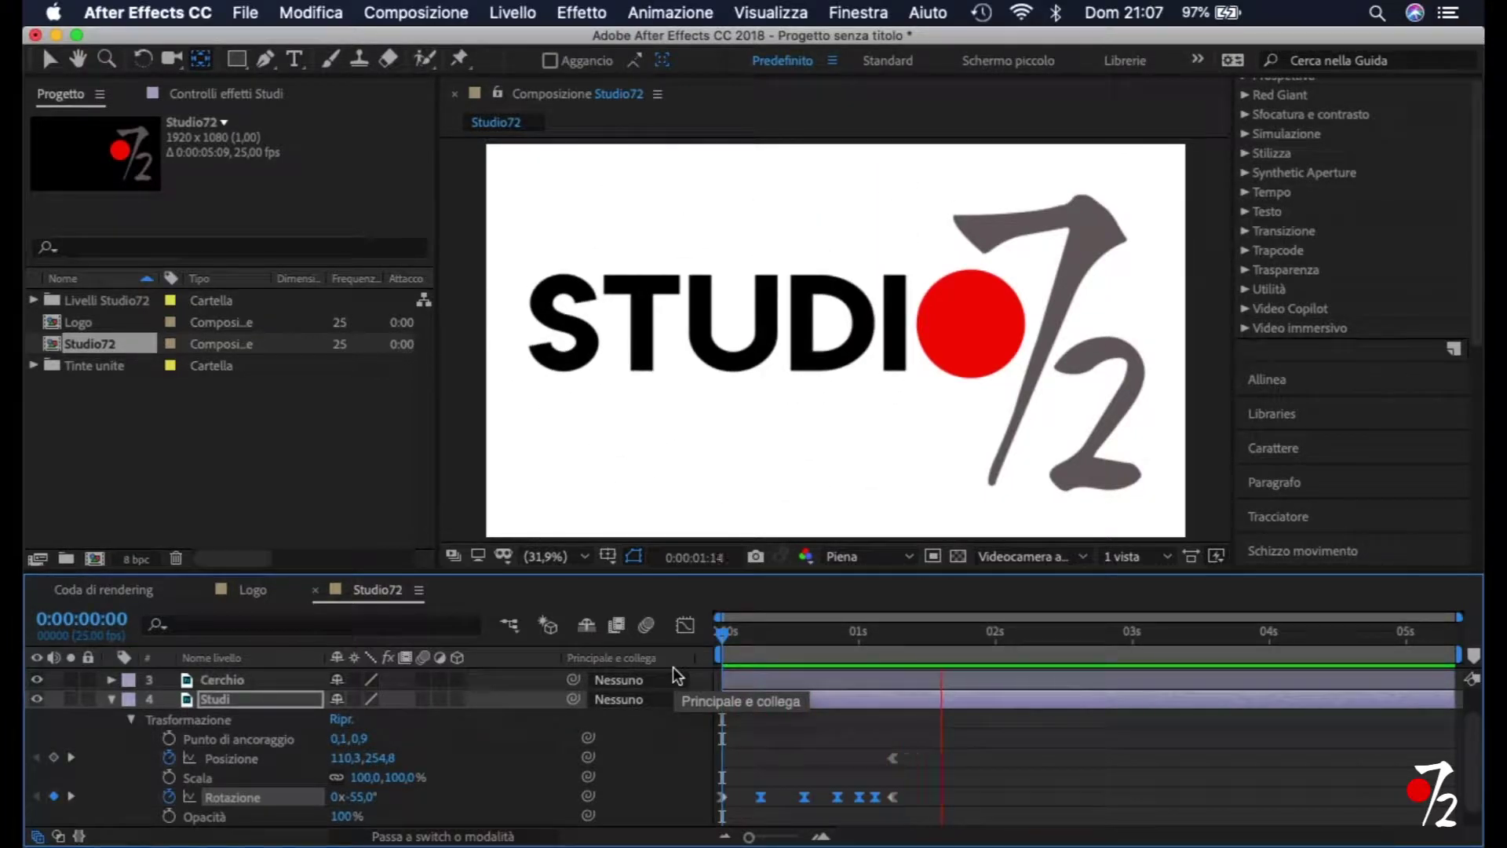
pyautogui.press('space')
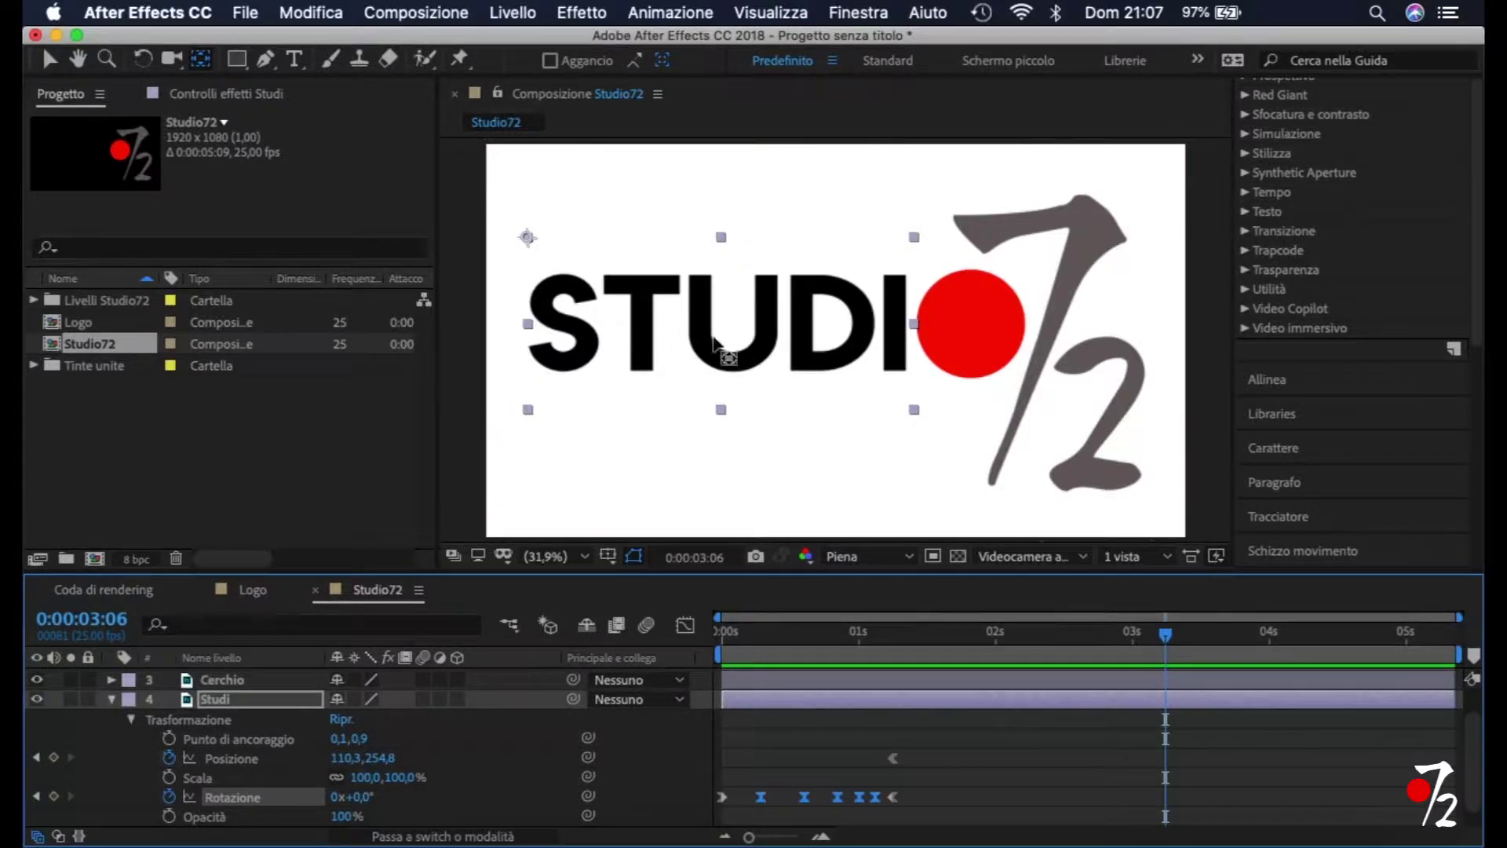
# Expand the Cerchio layer's transform properties and add a Position keyframe at 0:00:02:13 with the circle in its final place.
pyautogui.moveTo(1166, 634); pyautogui.dragTo(917, 680)
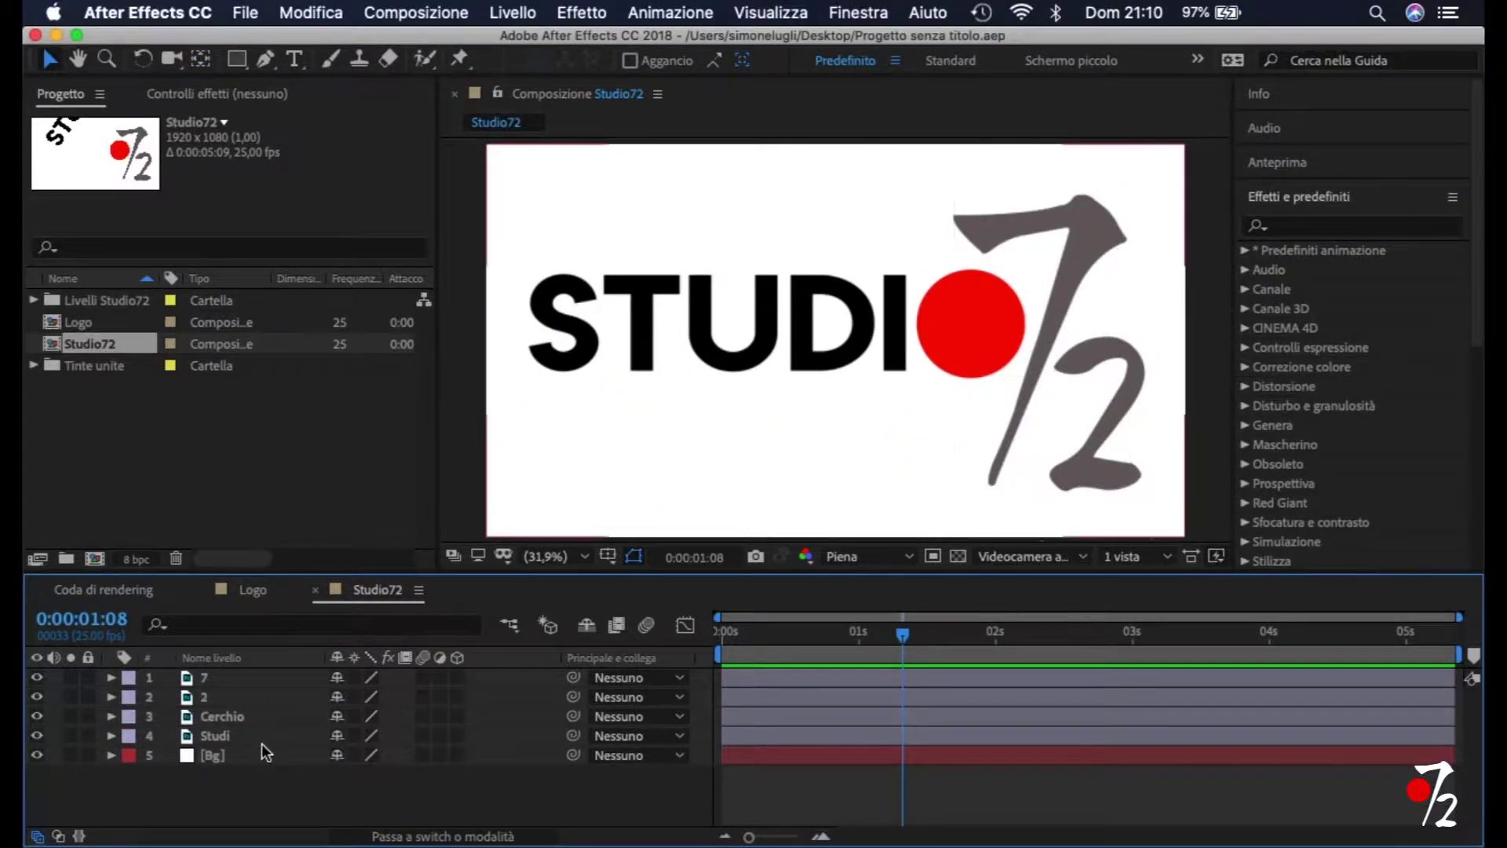
pyautogui.click(214, 717)
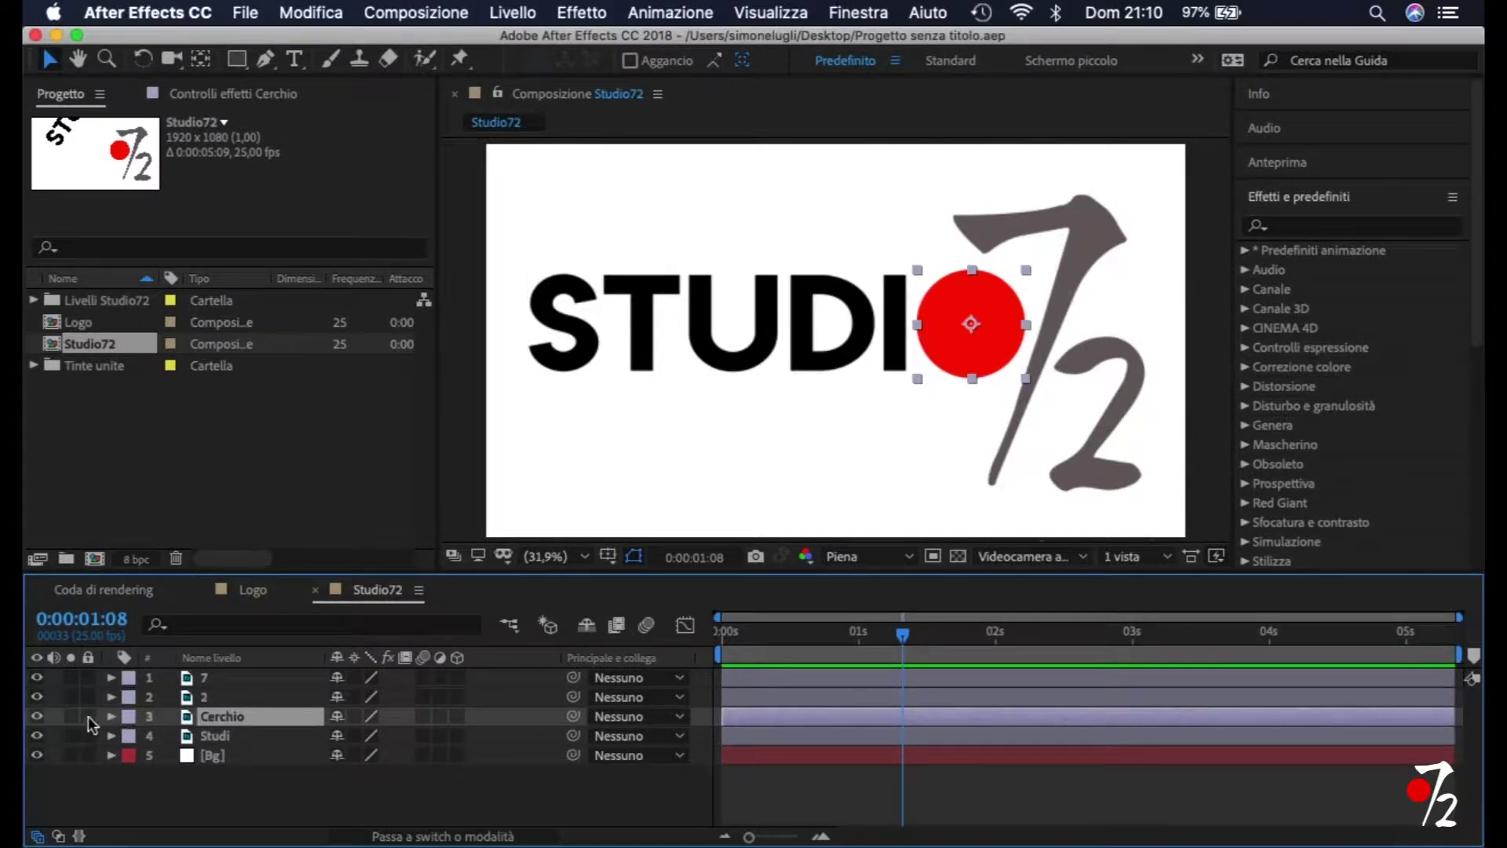
pyautogui.click(110, 716)
pyautogui.click(135, 733)
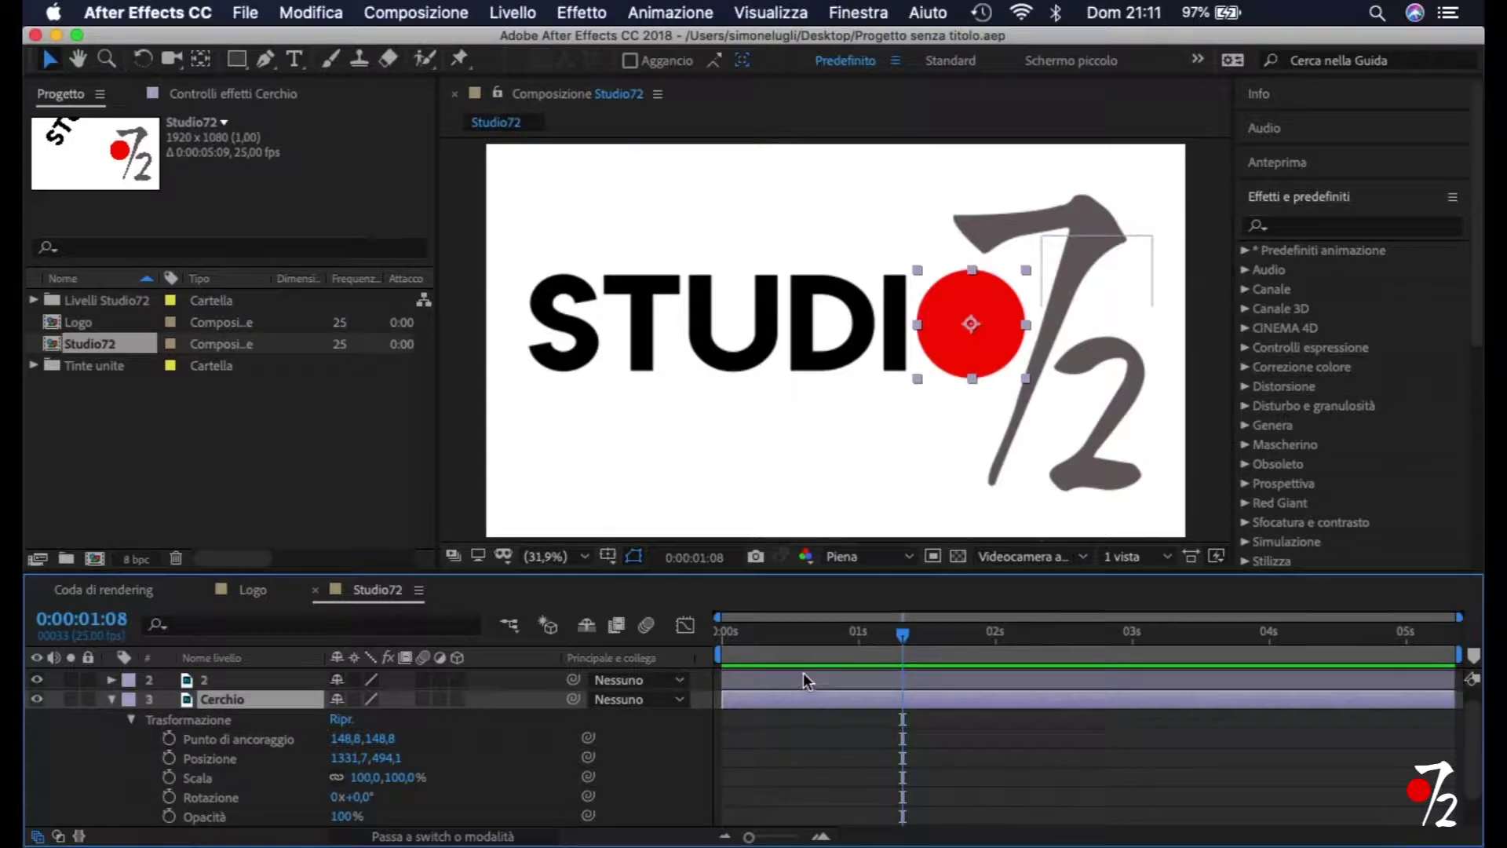
pyautogui.scroll(-2, 804, 679)
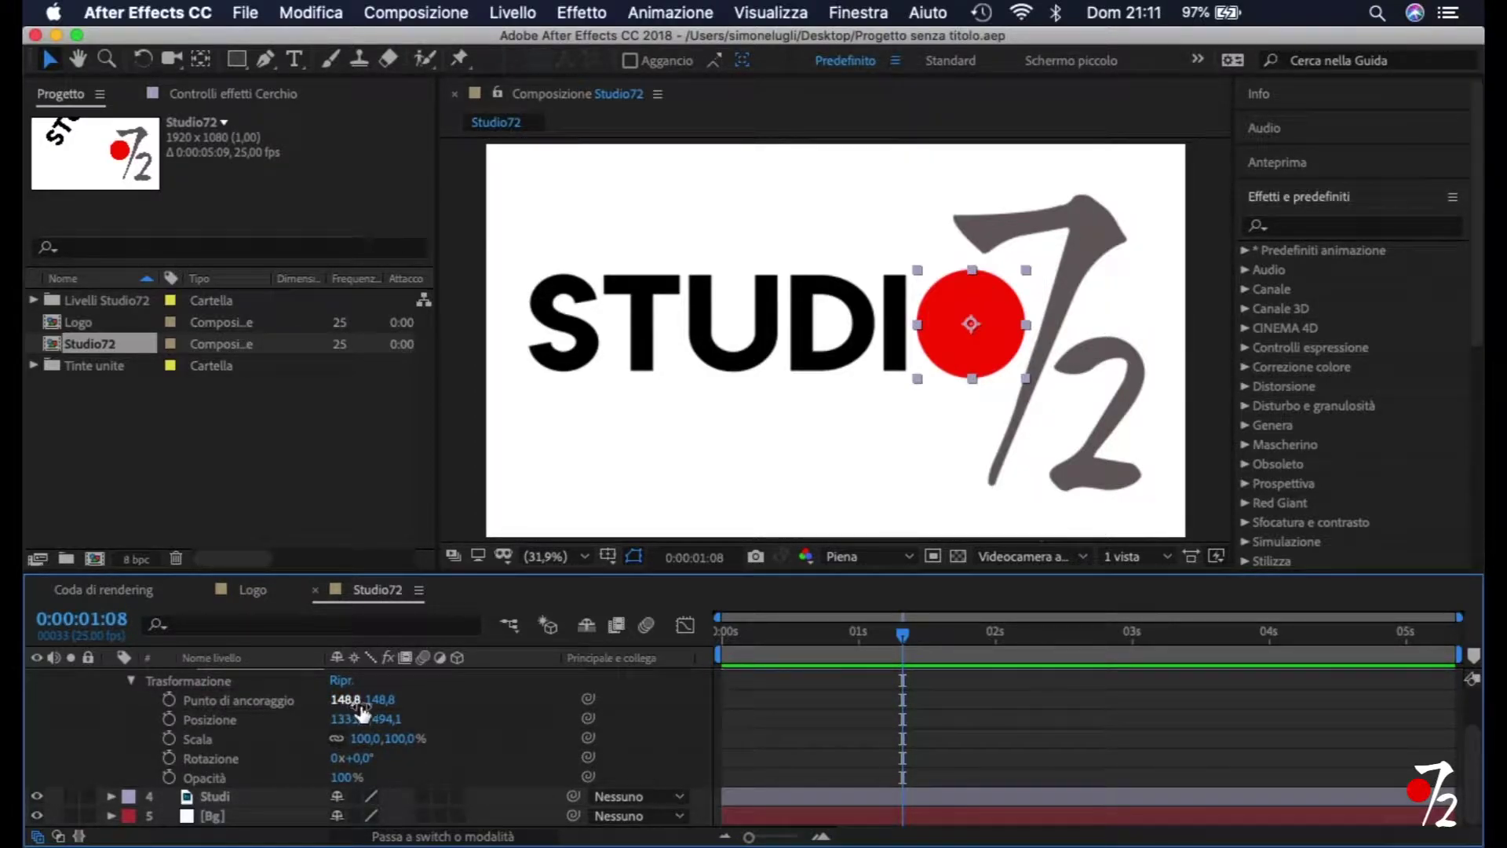
pyautogui.moveTo(905, 639); pyautogui.dragTo(1067, 636)
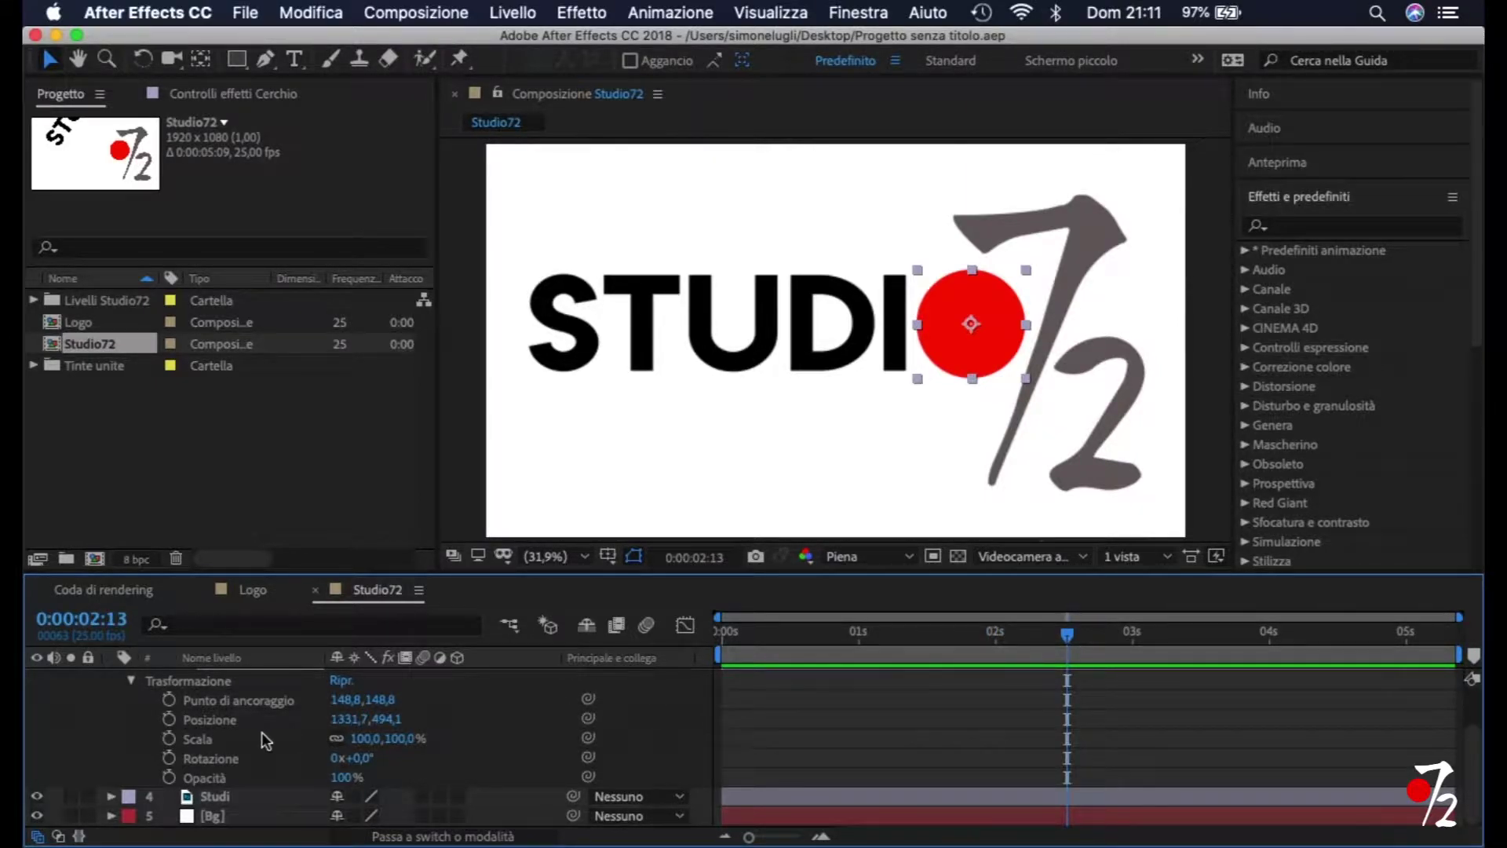
pyautogui.click(168, 720)
# Add an earlier Cerchio Position keyframe at about 0:00:01:10 with the circle above the frame at 1331.7, -168.9, and preview its drop.
pyautogui.moveTo(1056, 637)
pyautogui.mouseDown()
pyautogui.moveTo(979, 632)
pyautogui.moveTo(1081, 633)
pyautogui.moveTo(1070, 652)
pyautogui.moveTo(844, 646)
pyautogui.moveTo(912, 661)
pyautogui.mouseUp()
pyautogui.moveTo(390, 720); pyautogui.dragTo(148, 721)
pyautogui.moveTo(61, 720); pyautogui.dragTo(445, 726)
pyautogui.moveTo(914, 635); pyautogui.dragTo(652, 669)
pyautogui.press('space')
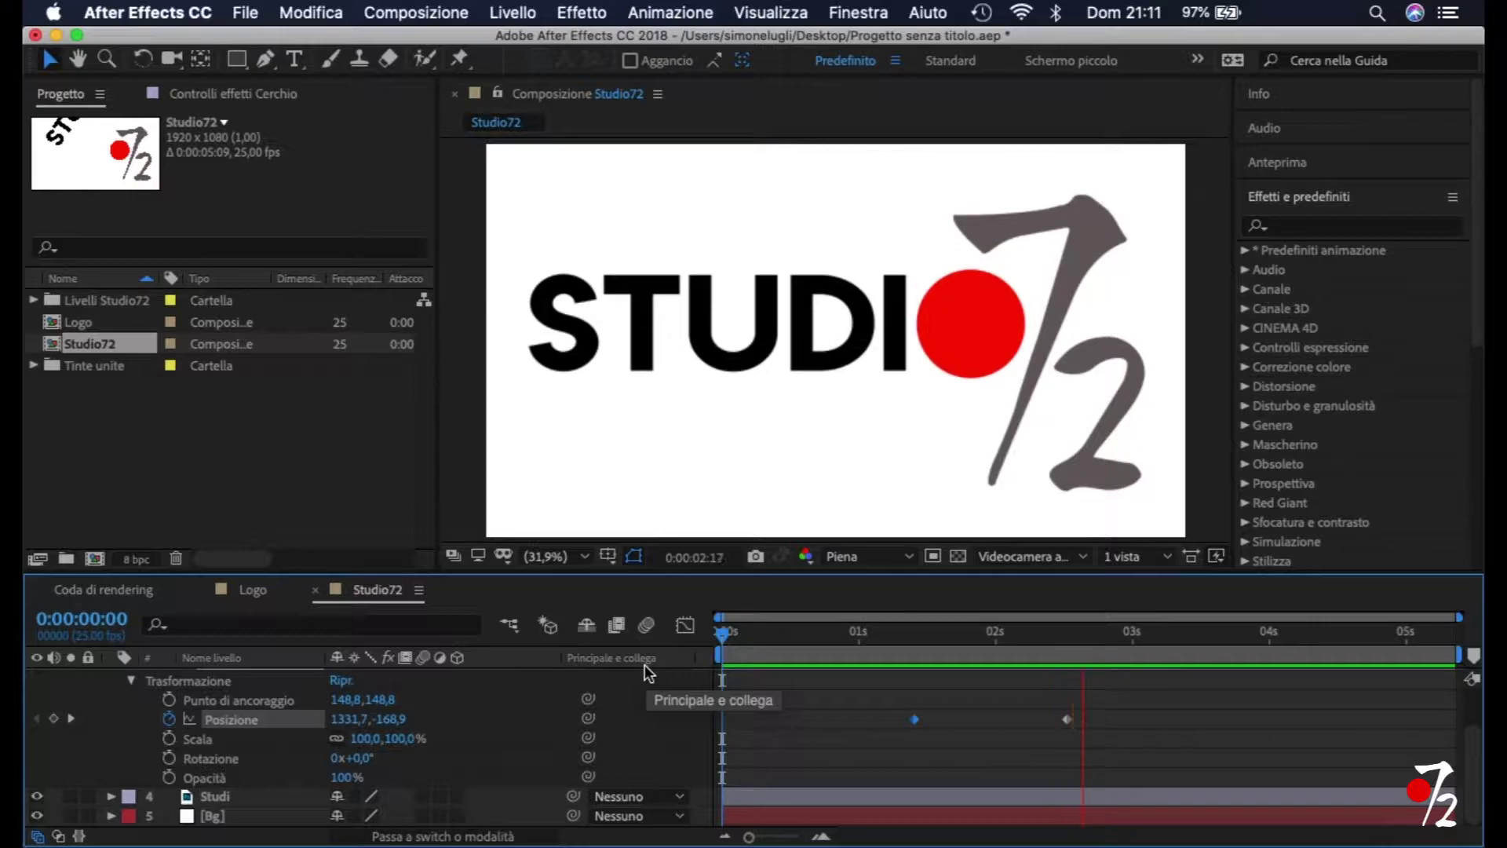
pyautogui.press('space')
pyautogui.moveTo(1179, 657); pyautogui.dragTo(698, 652)
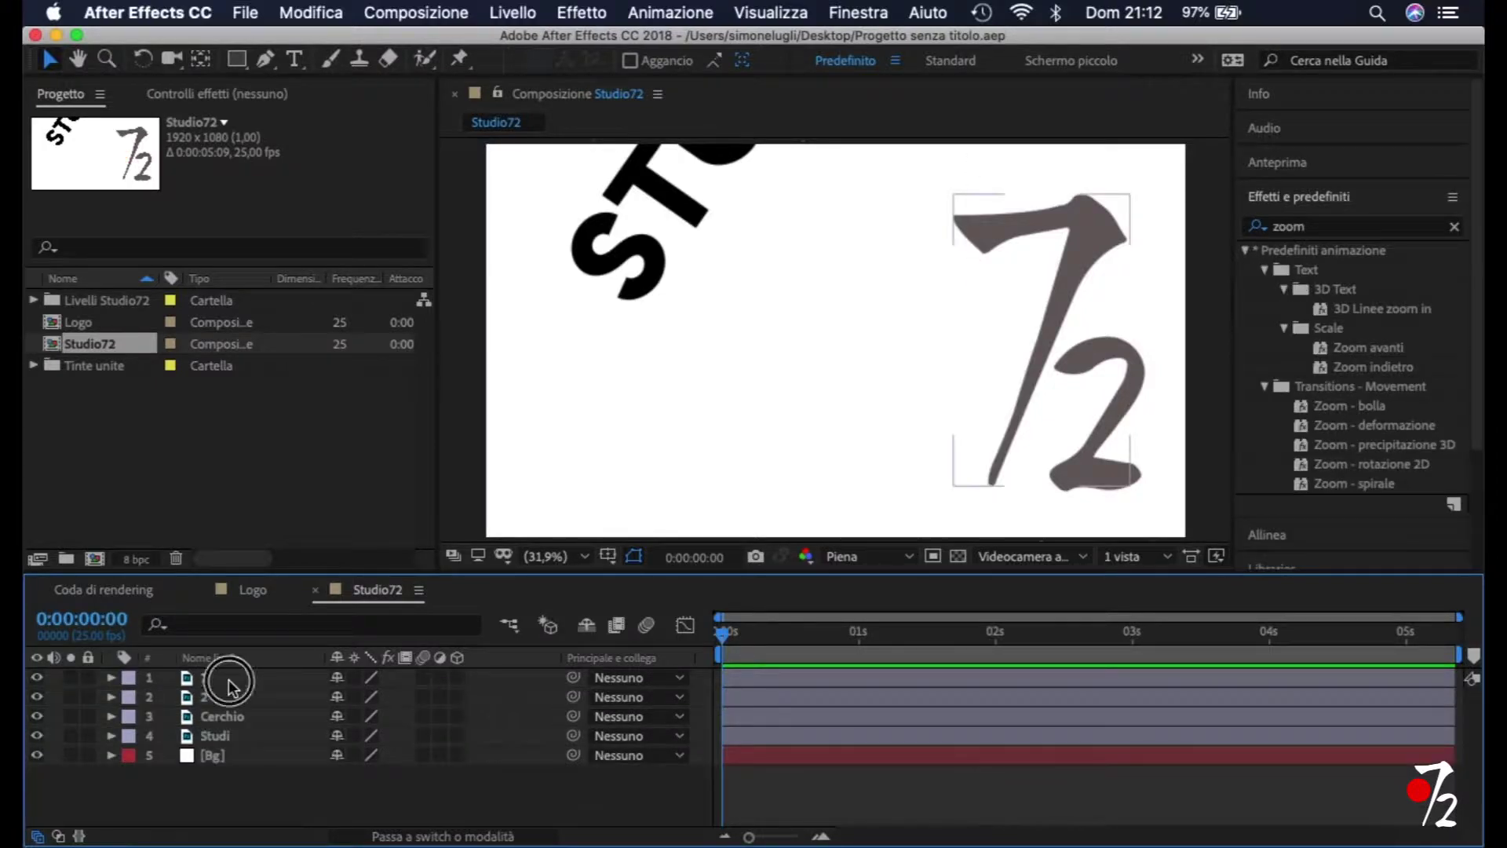
# Select the 7 layer, move to 0:00:02:15 and clear the "zoom" search from the effects and presets list.
pyautogui.click(228, 680)
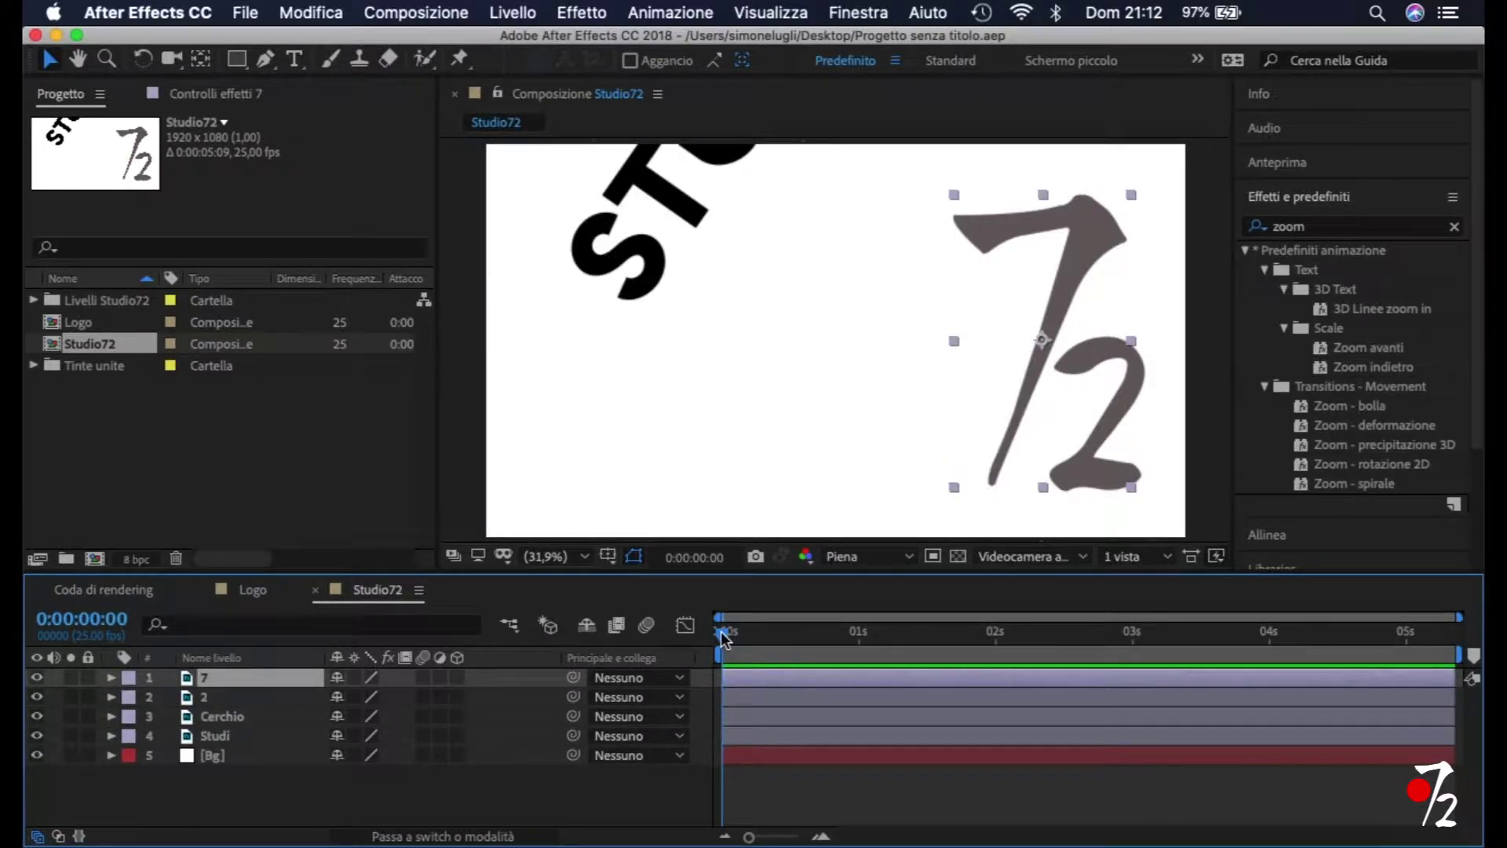
pyautogui.moveTo(723, 639); pyautogui.dragTo(1076, 664)
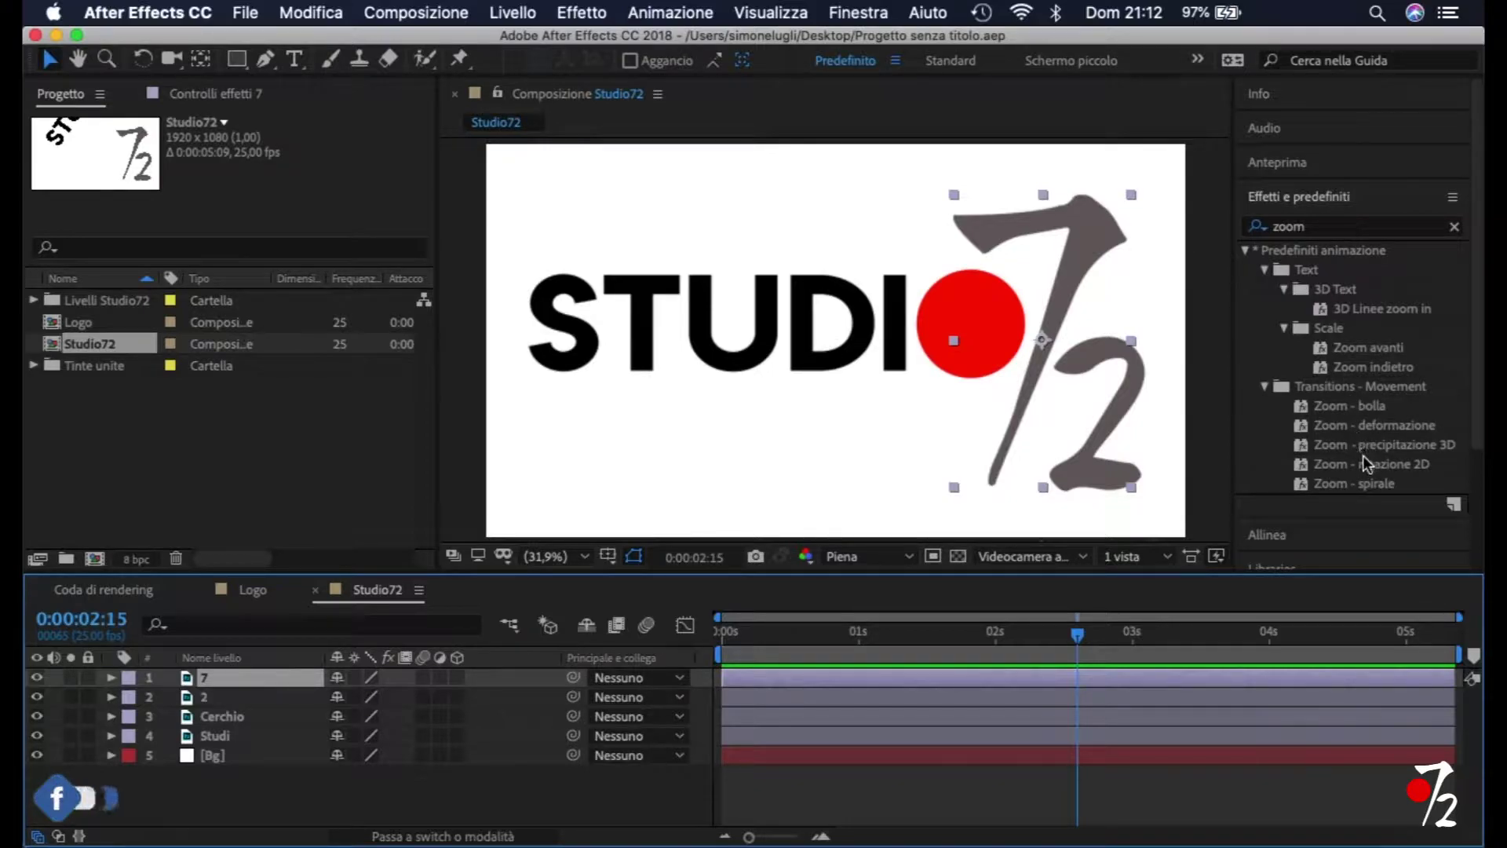
pyautogui.click(1373, 483)
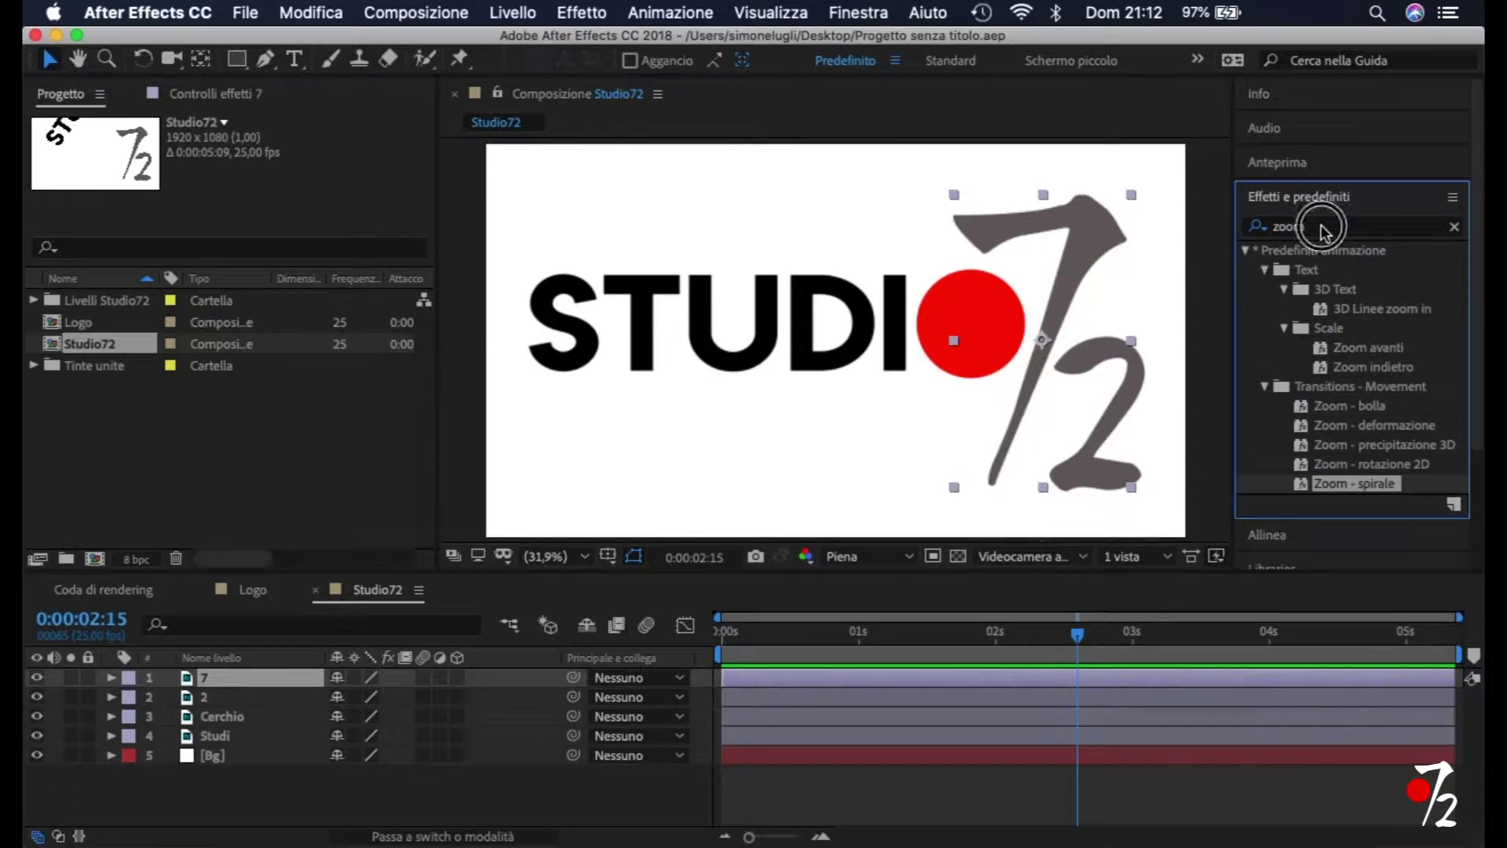
pyautogui.click(1295, 227)
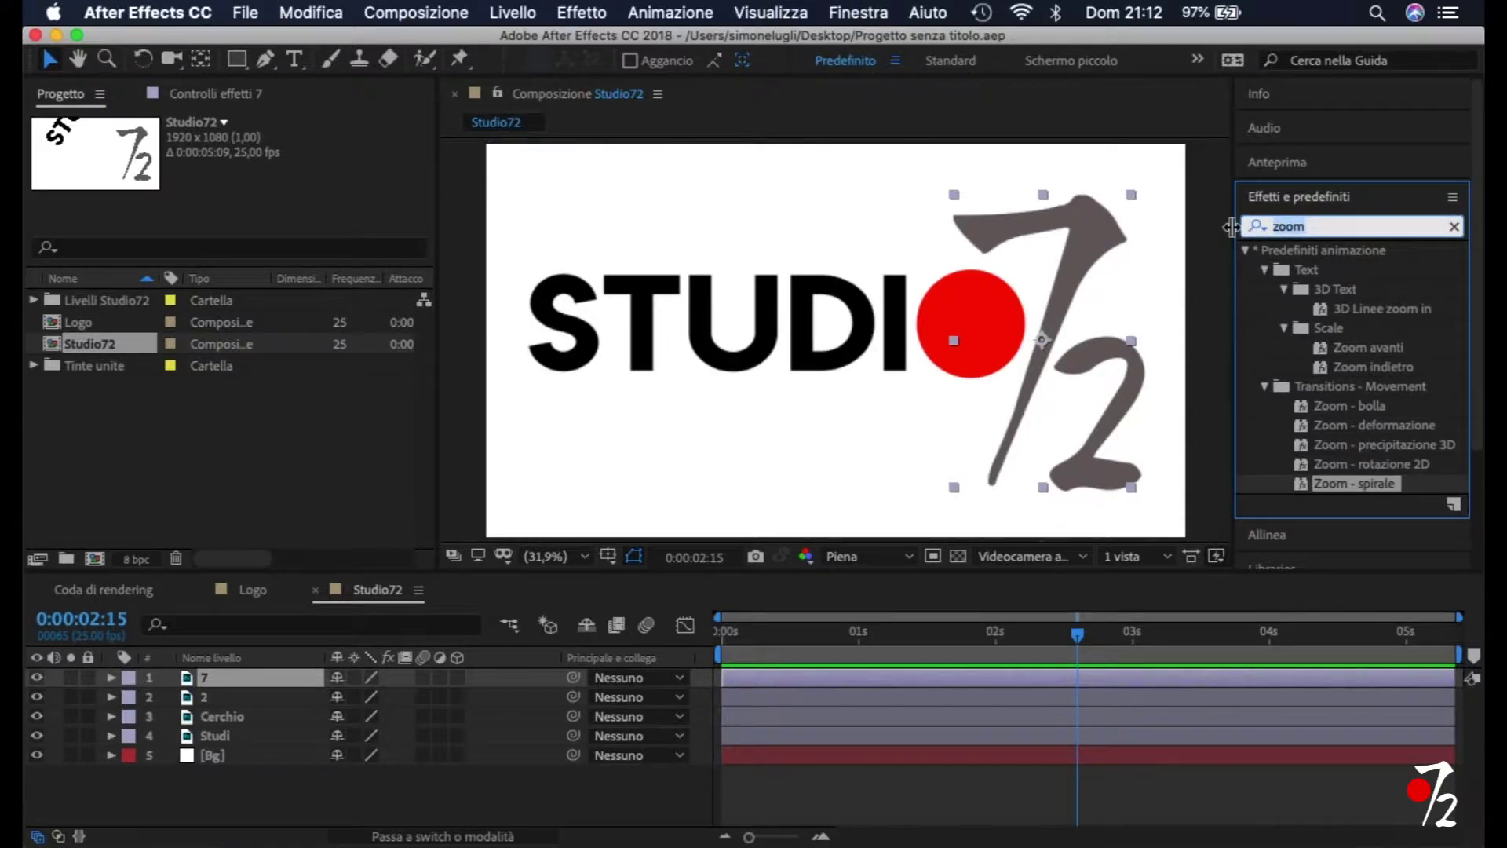
pyautogui.press('BackSpace')
pyautogui.click(1396, 505)
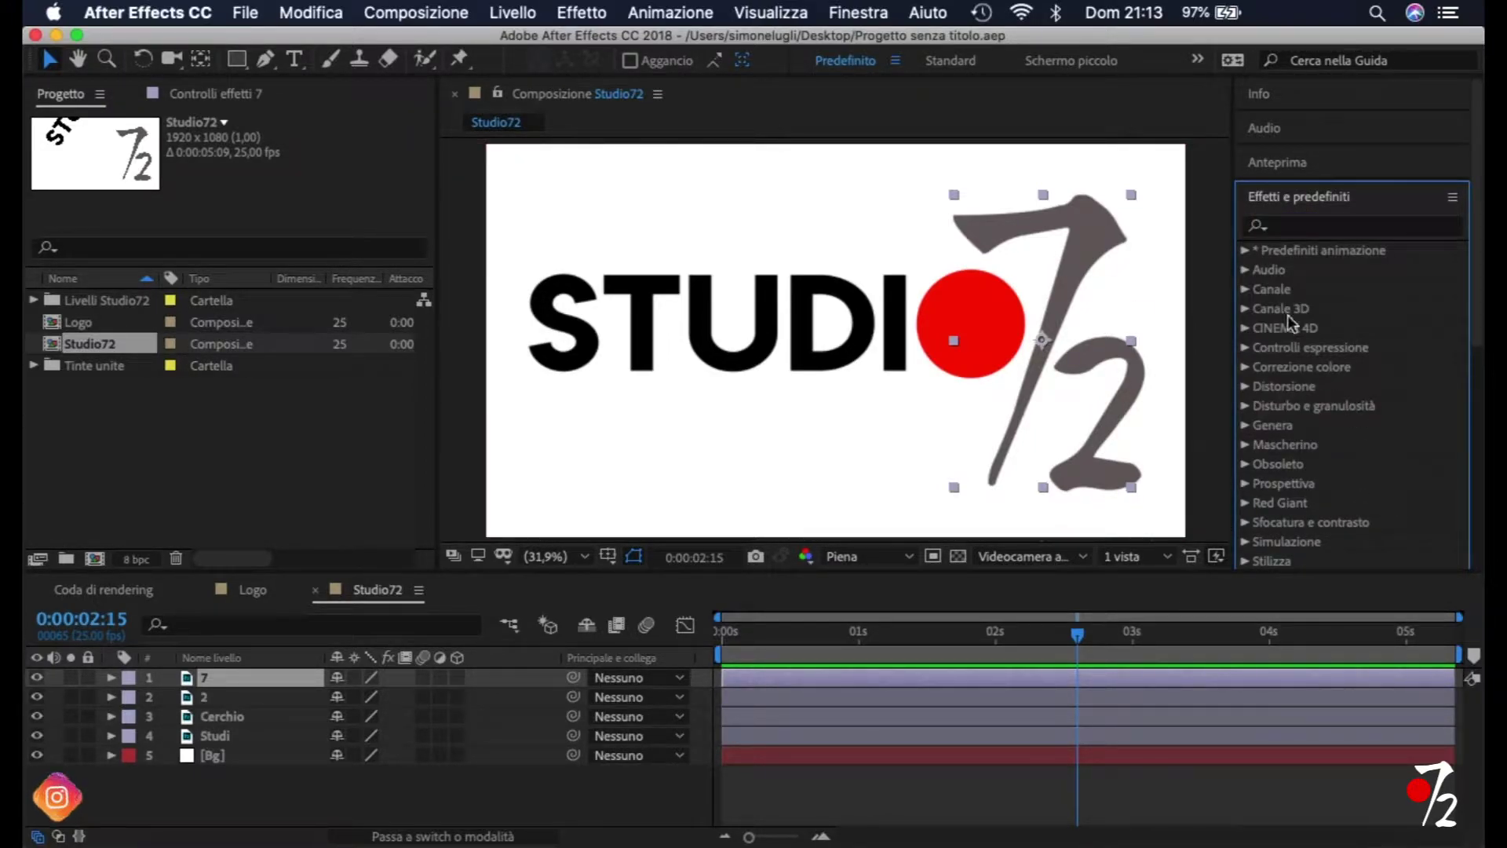
# Apply the Zoom - spirale preset from Transitions - Movement to the 7 layer at 0:00:02:15.
pyautogui.click(1245, 252)
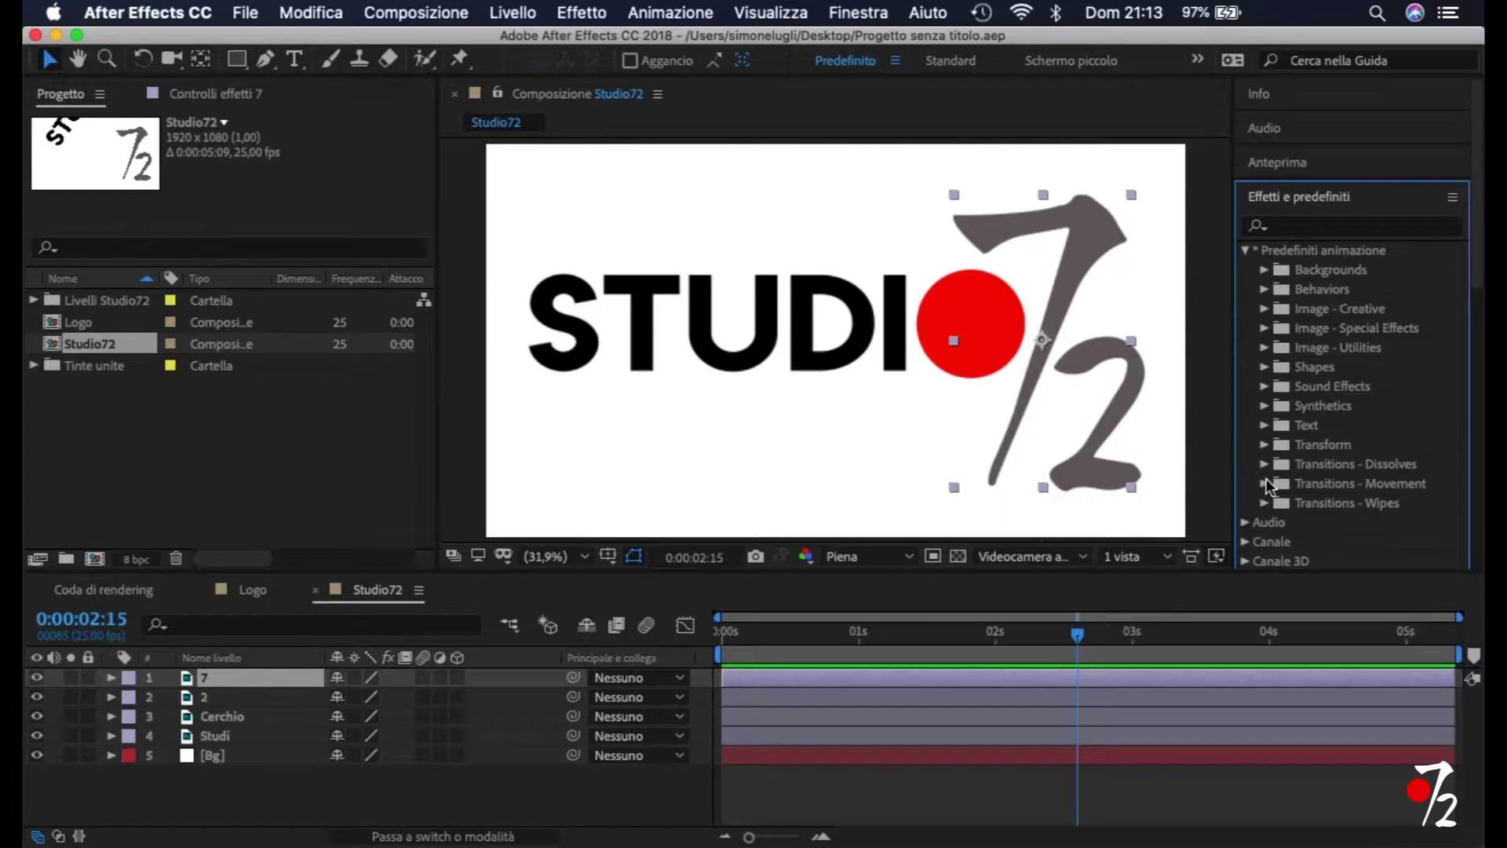
pyautogui.click(1266, 484)
pyautogui.scroll(-10, 1369, 367)
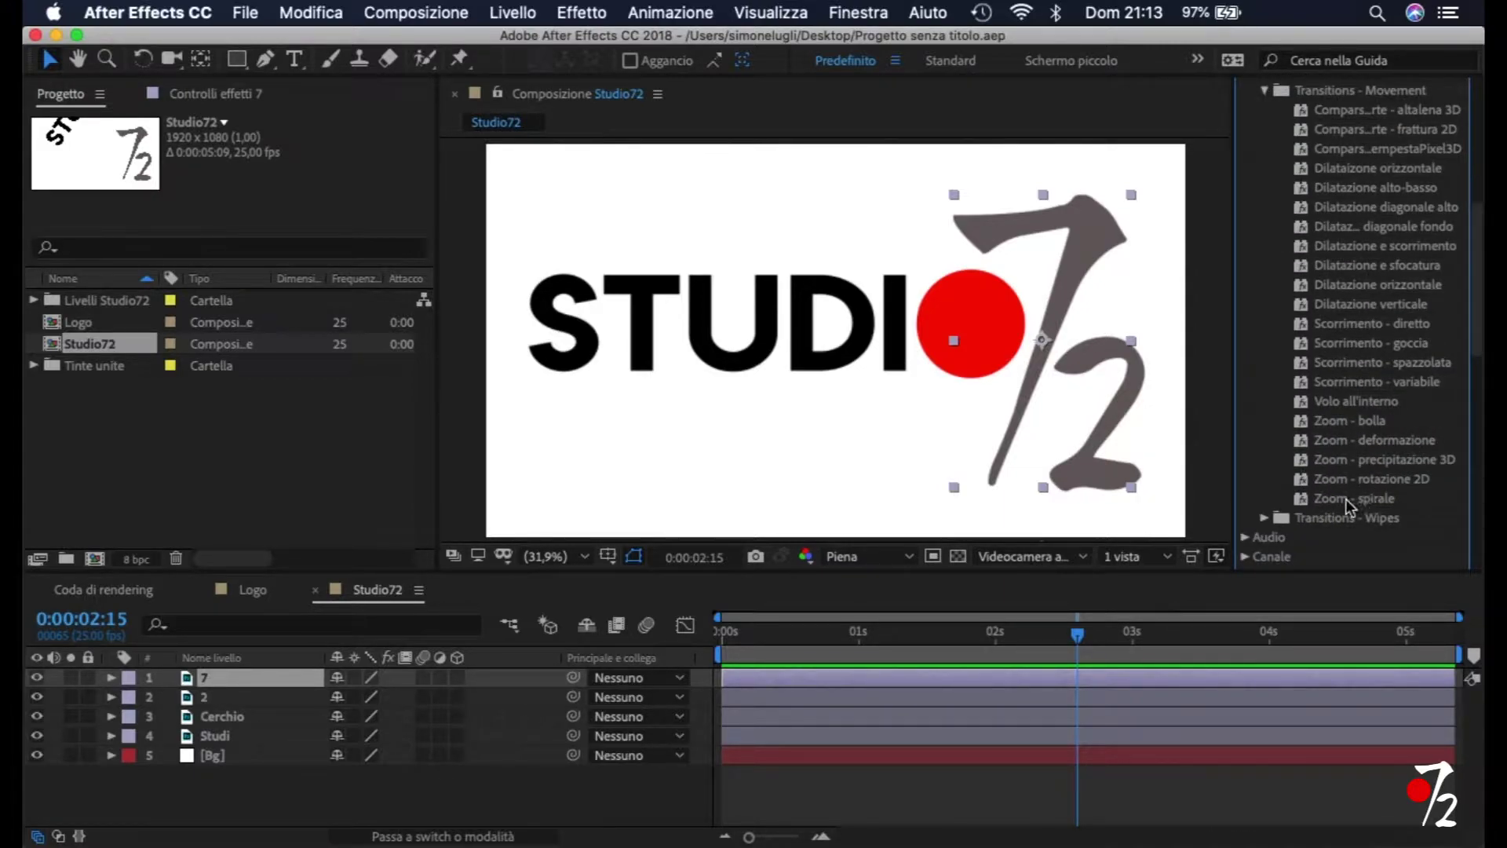
pyautogui.moveTo(1330, 503); pyautogui.dragTo(236, 680)
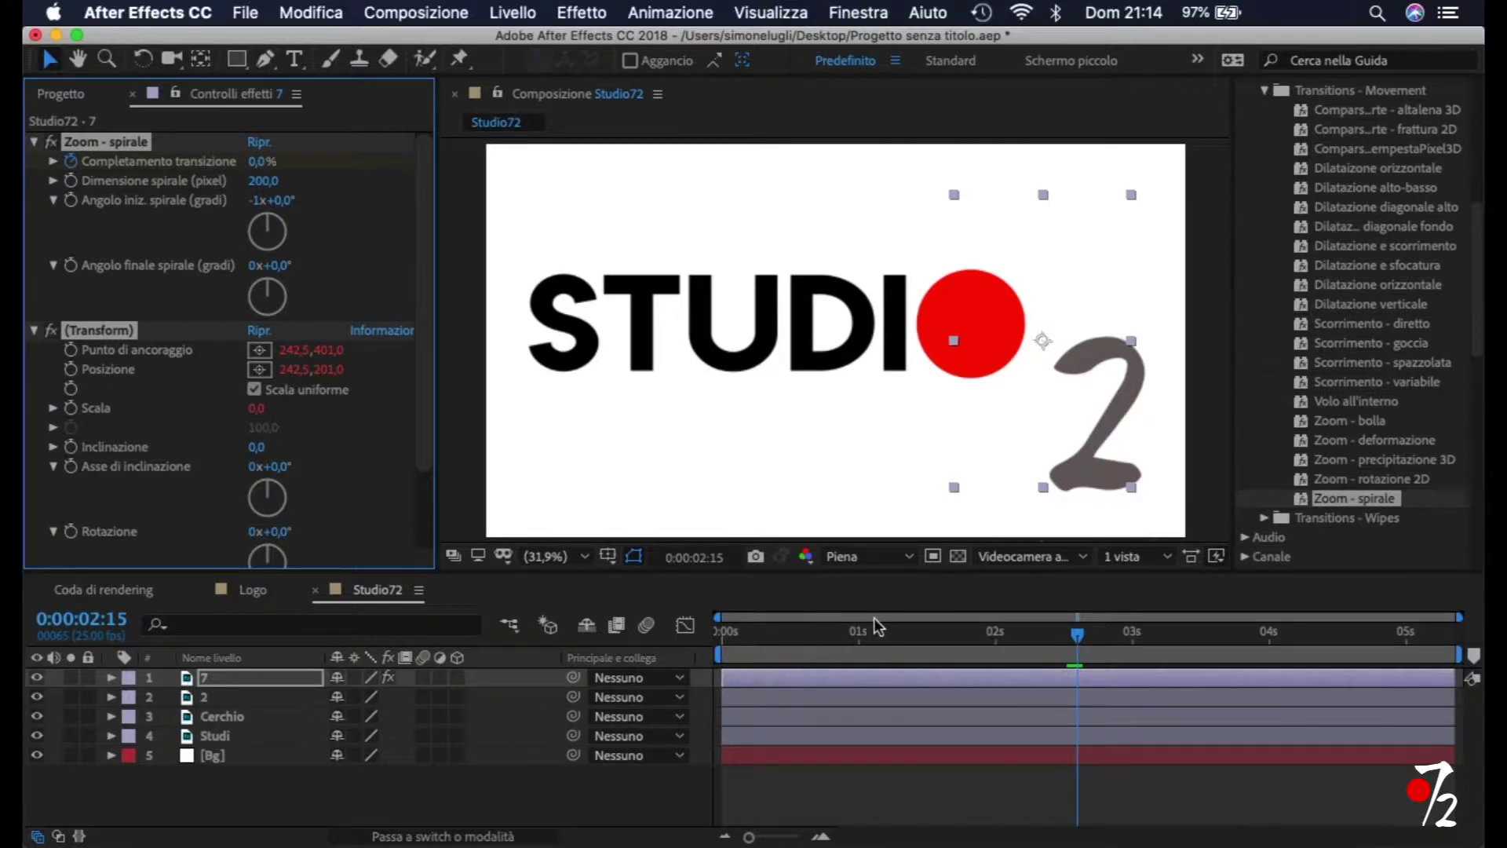
# Preview the logo animation from the start to check the spiral zoom on the 7.
pyautogui.press('space')
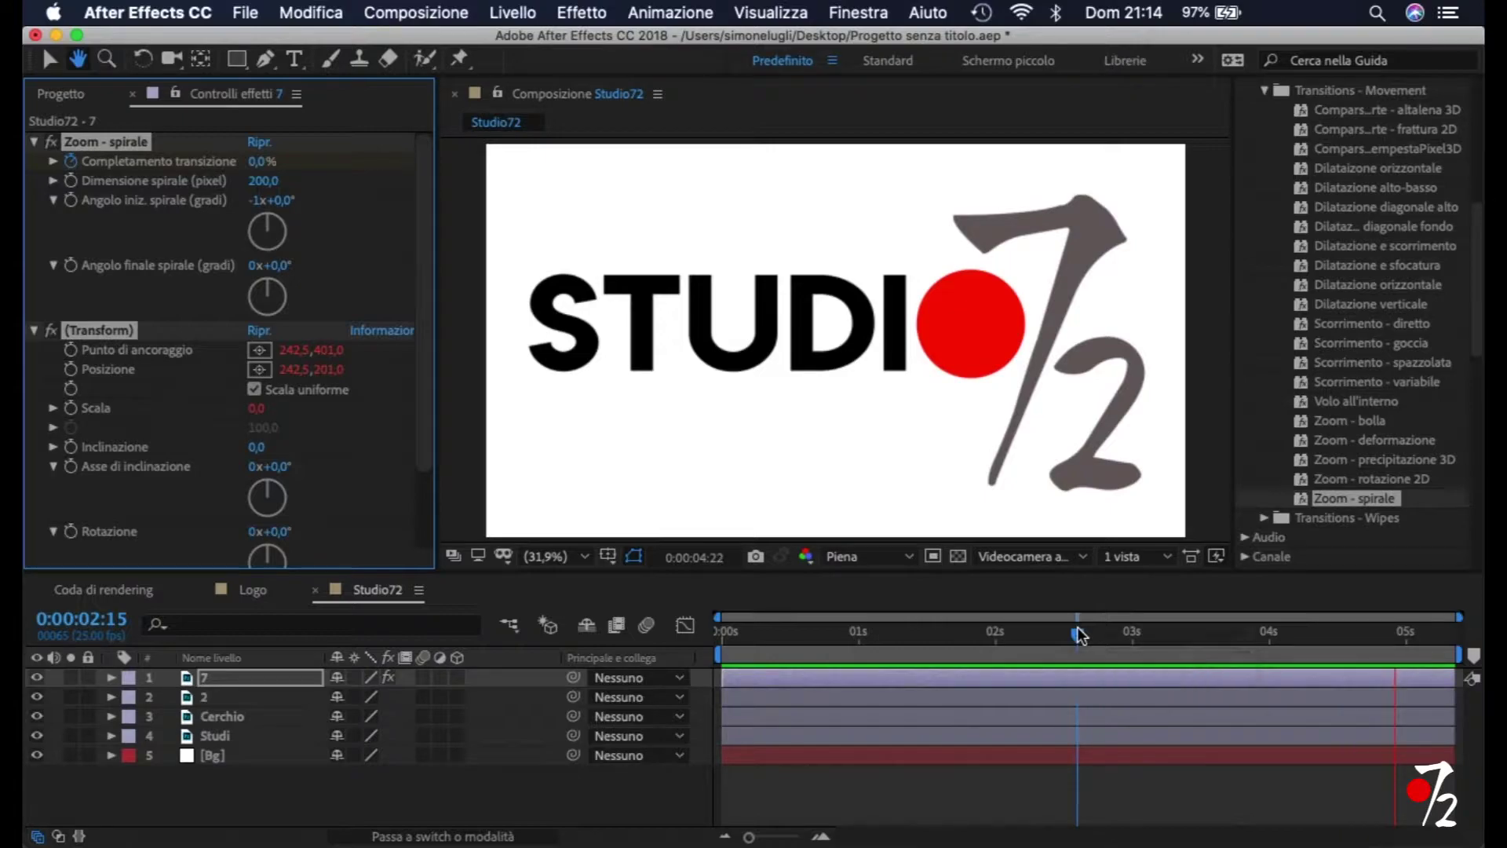
pyautogui.press('space')
pyautogui.moveTo(1411, 649); pyautogui.dragTo(698, 640)
pyautogui.press('space')
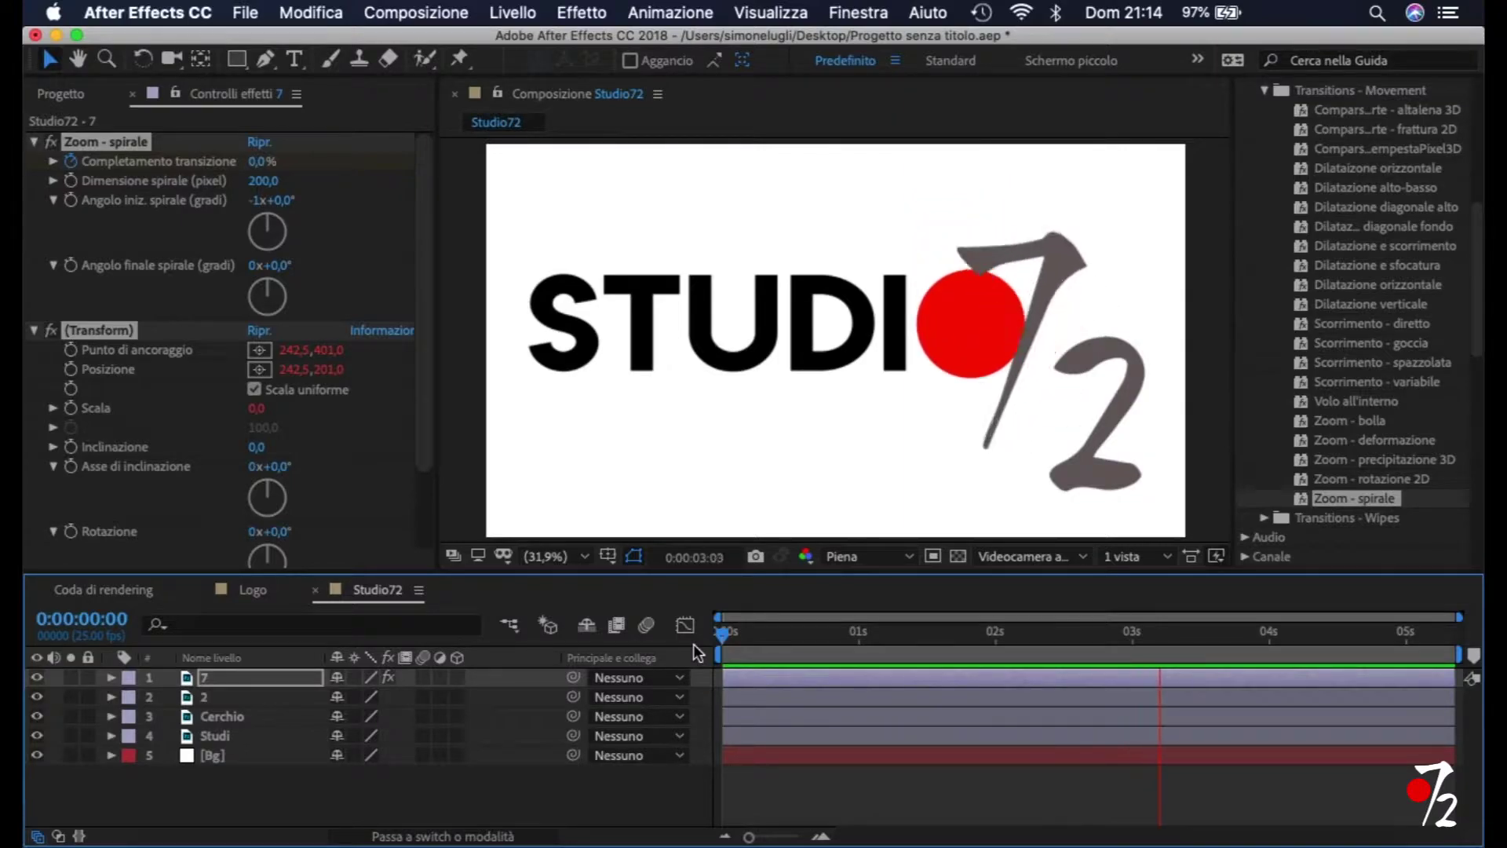
pyautogui.press('space')
# Apply the Zoom - rotazione 2D preset to the 2 layer at 0:00:02:15 and preview the animation.
pyautogui.moveTo(1278, 640); pyautogui.dragTo(1083, 658)
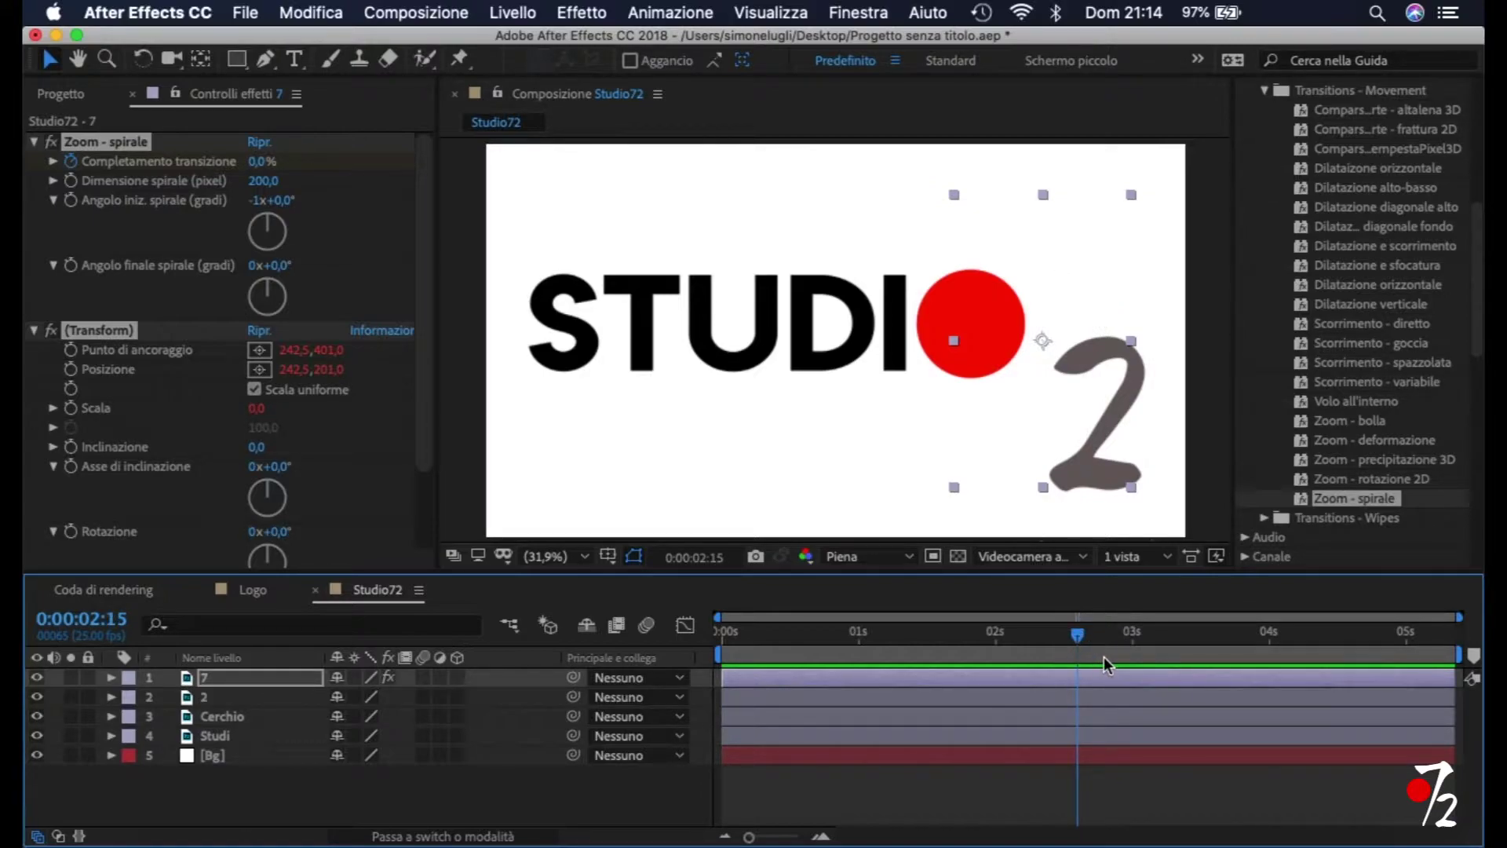
pyautogui.click(234, 697)
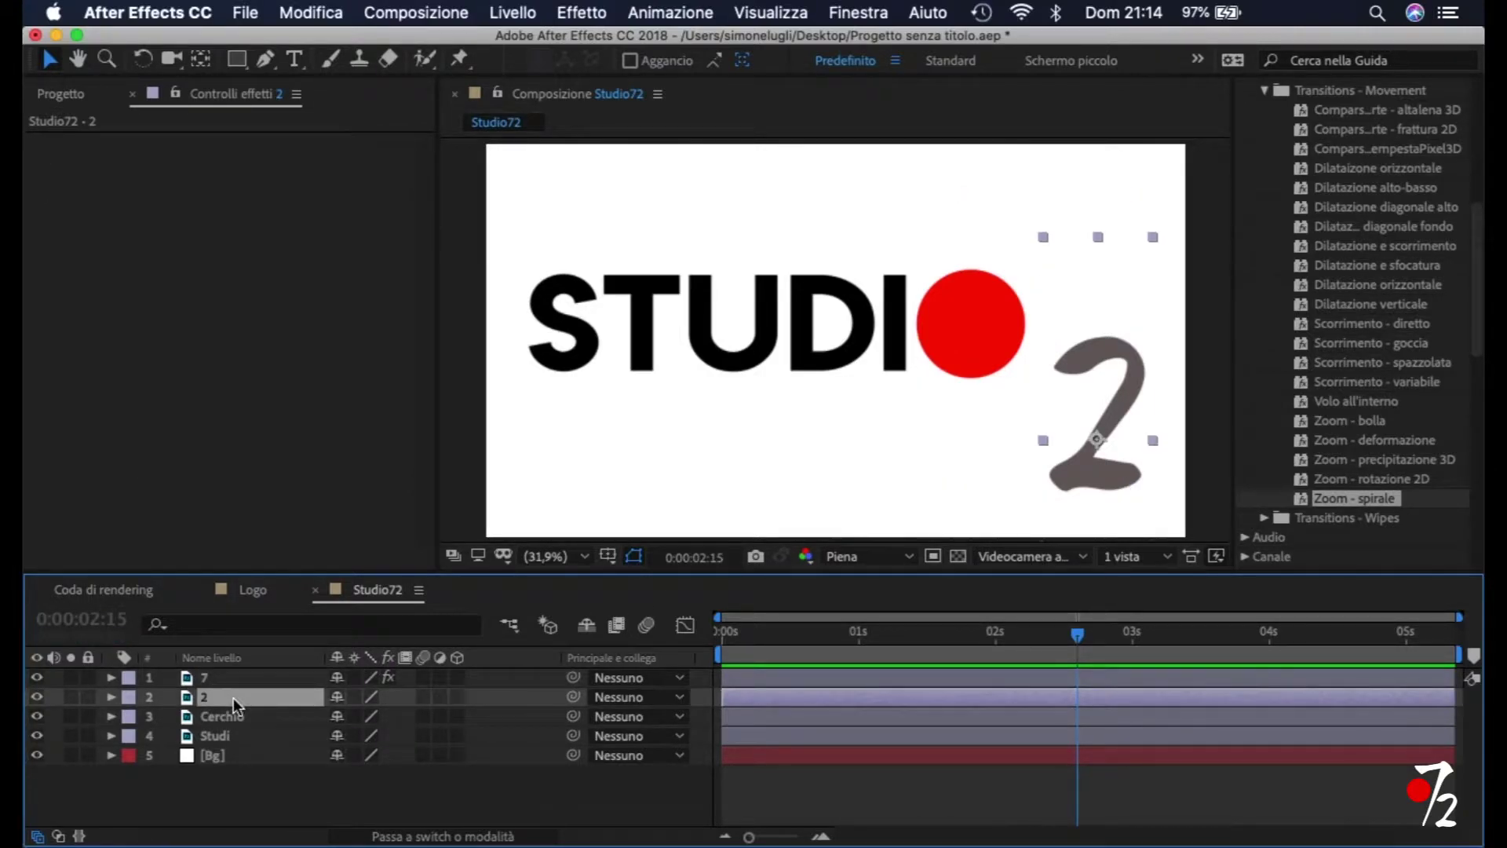
pyautogui.click(1406, 478)
pyautogui.moveTo(1405, 478); pyautogui.dragTo(293, 703)
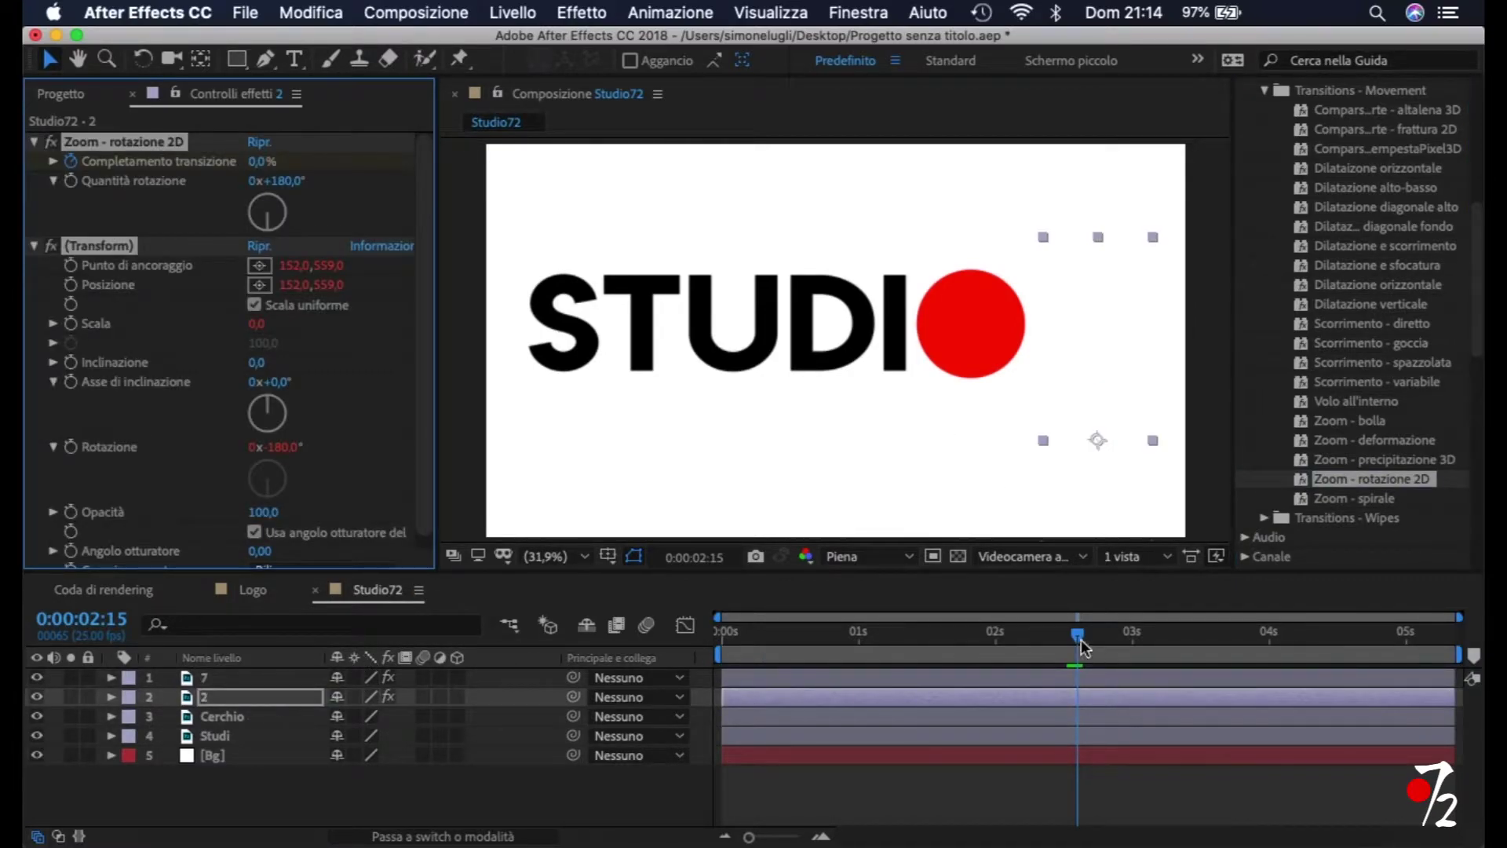
pyautogui.press('space')
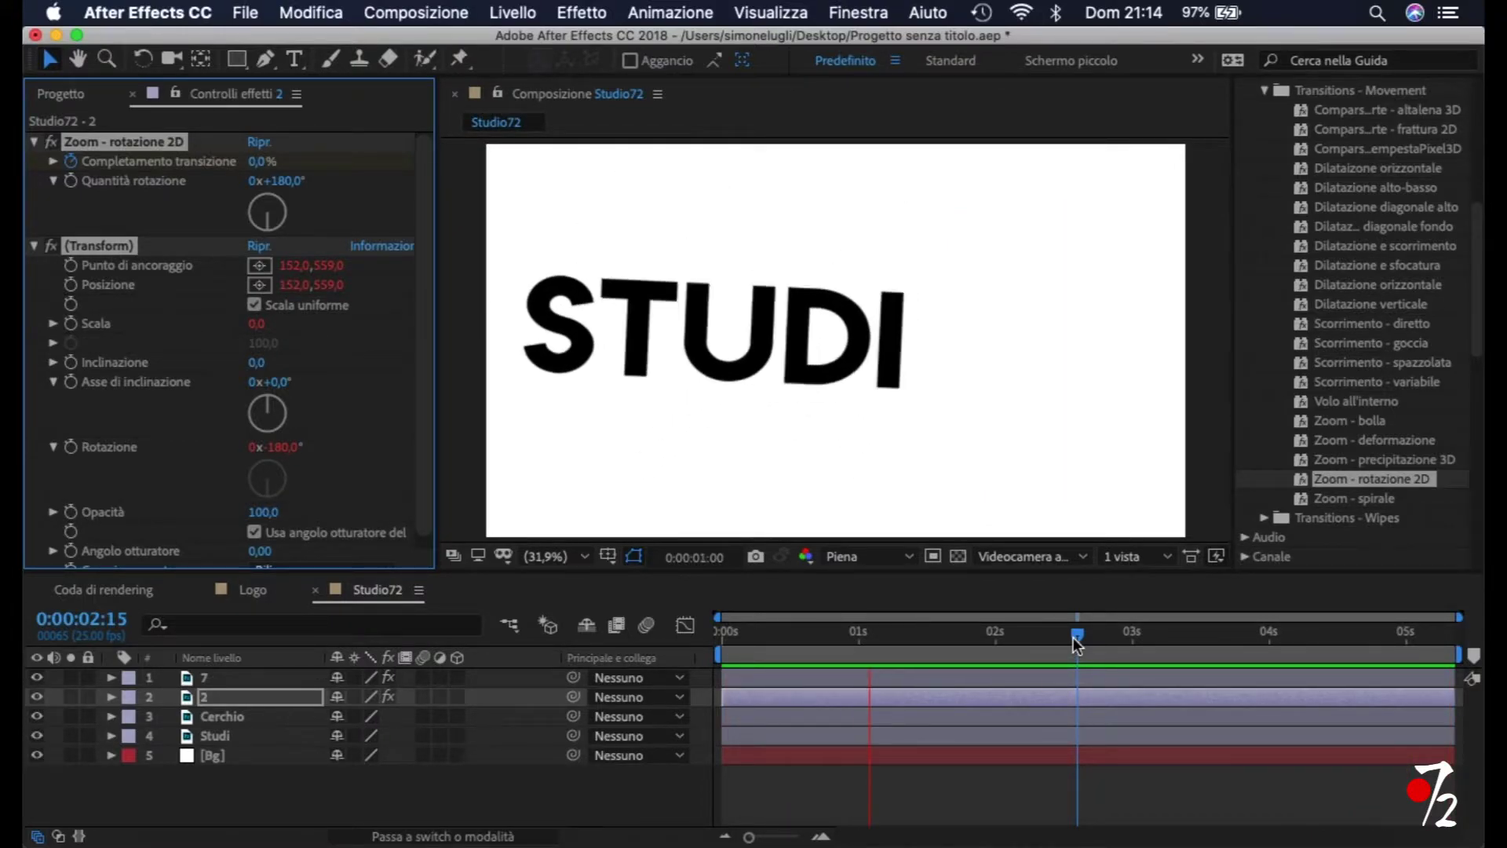
# Expand the Studi layer's transform properties and shift all its Position and Rotation keyframes about three frames later.
pyautogui.moveTo(1078, 645); pyautogui.dragTo(715, 646)
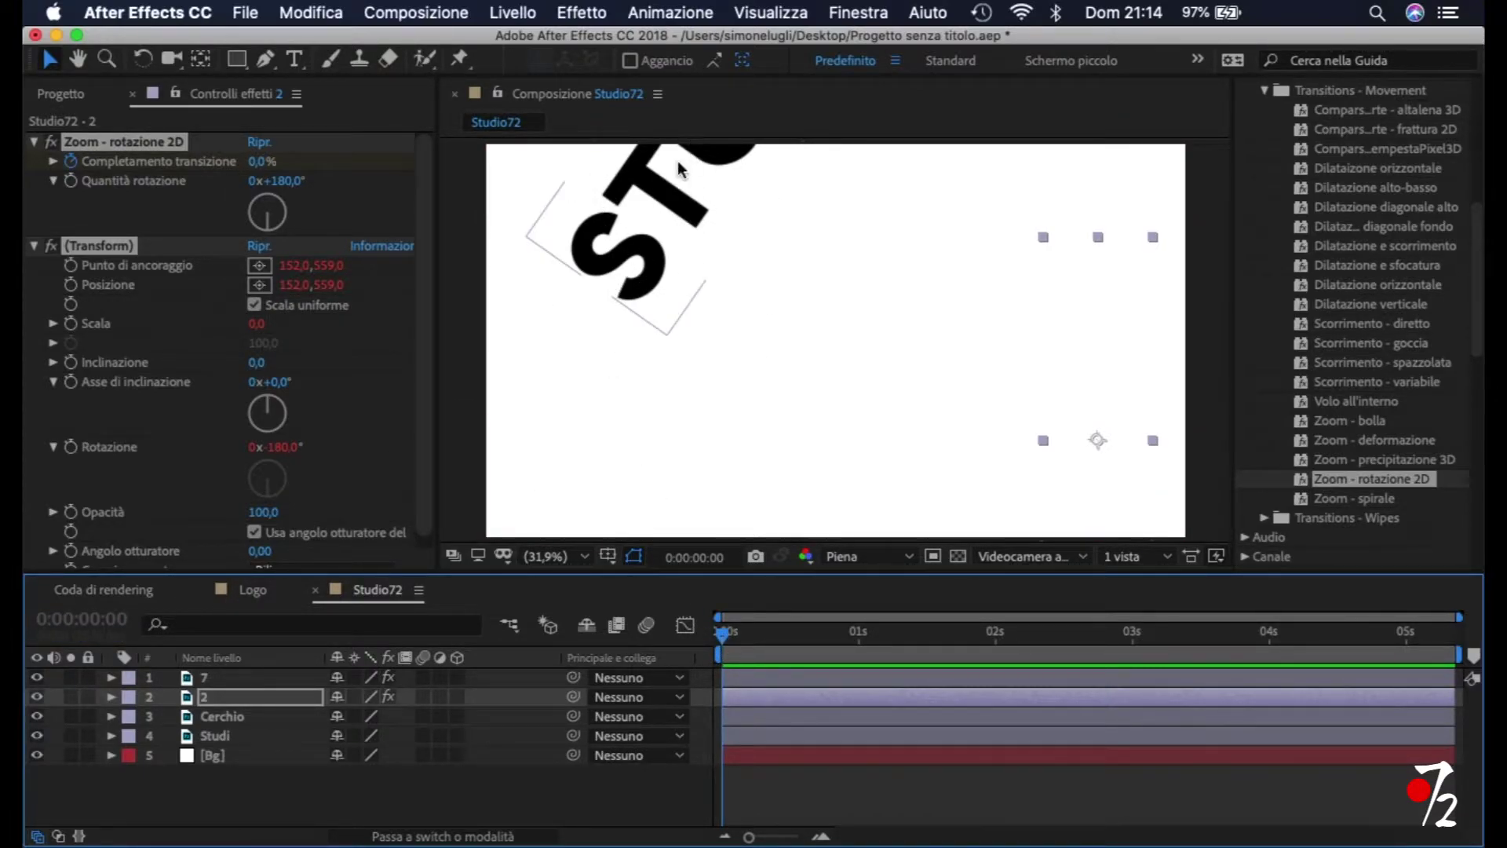
pyautogui.click(110, 740)
pyautogui.scroll(-1, 466, 702)
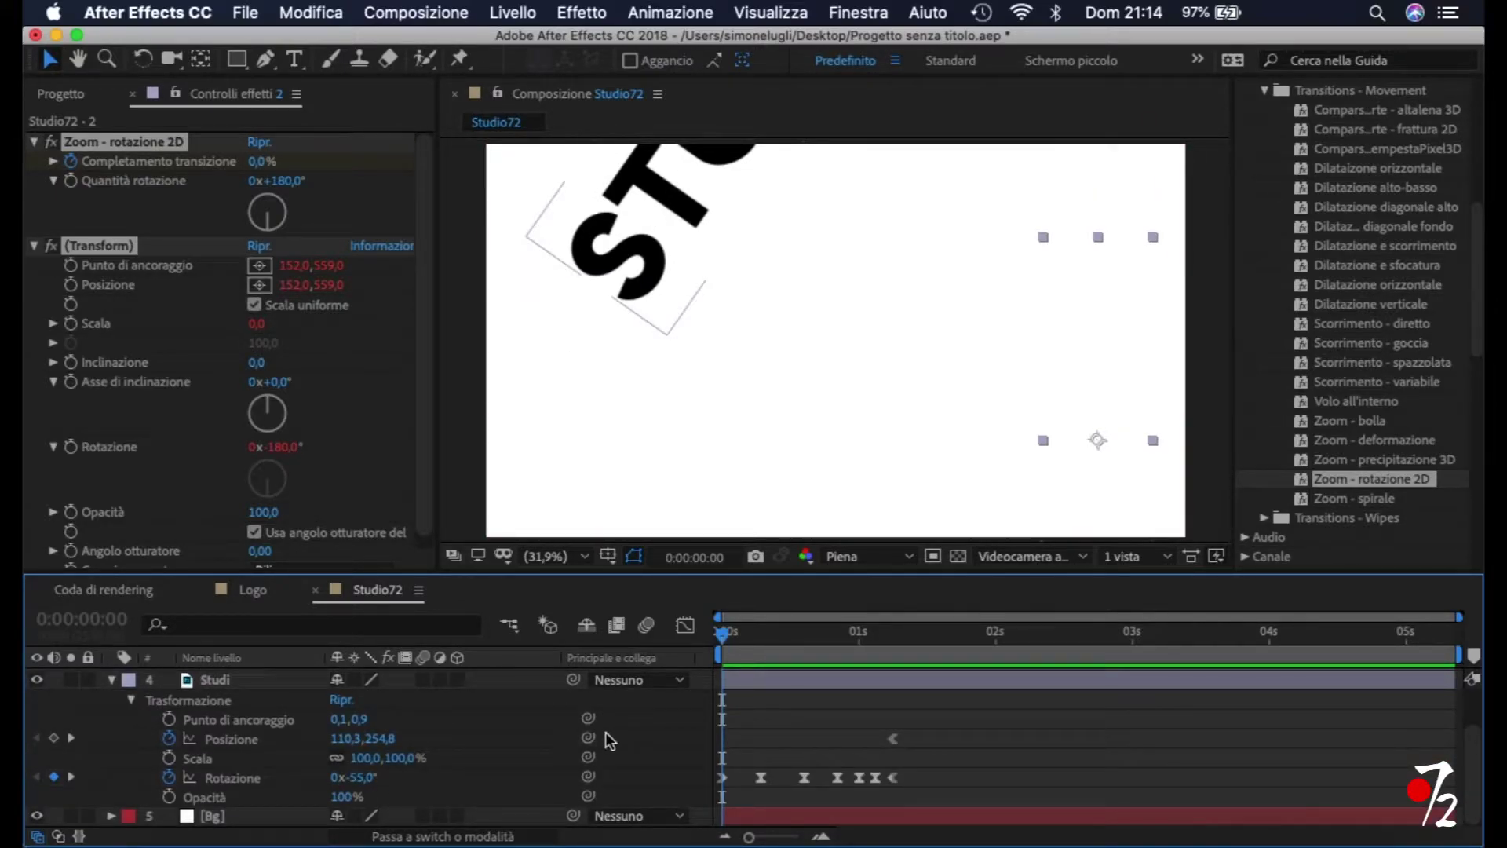
pyautogui.moveTo(917, 728); pyautogui.dragTo(695, 794)
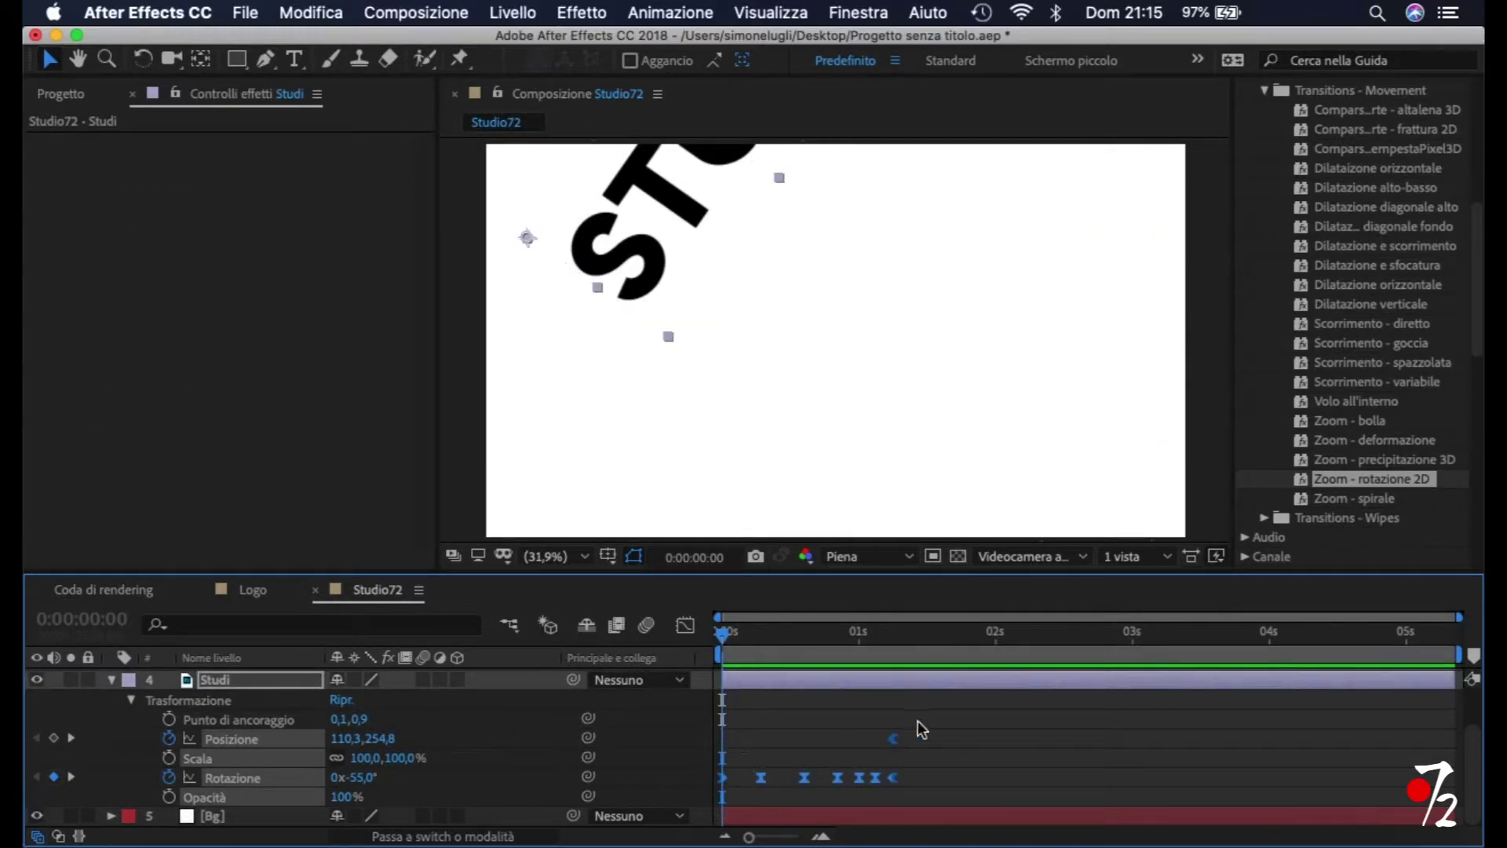
pyautogui.moveTo(806, 781); pyautogui.dragTo(818, 781)
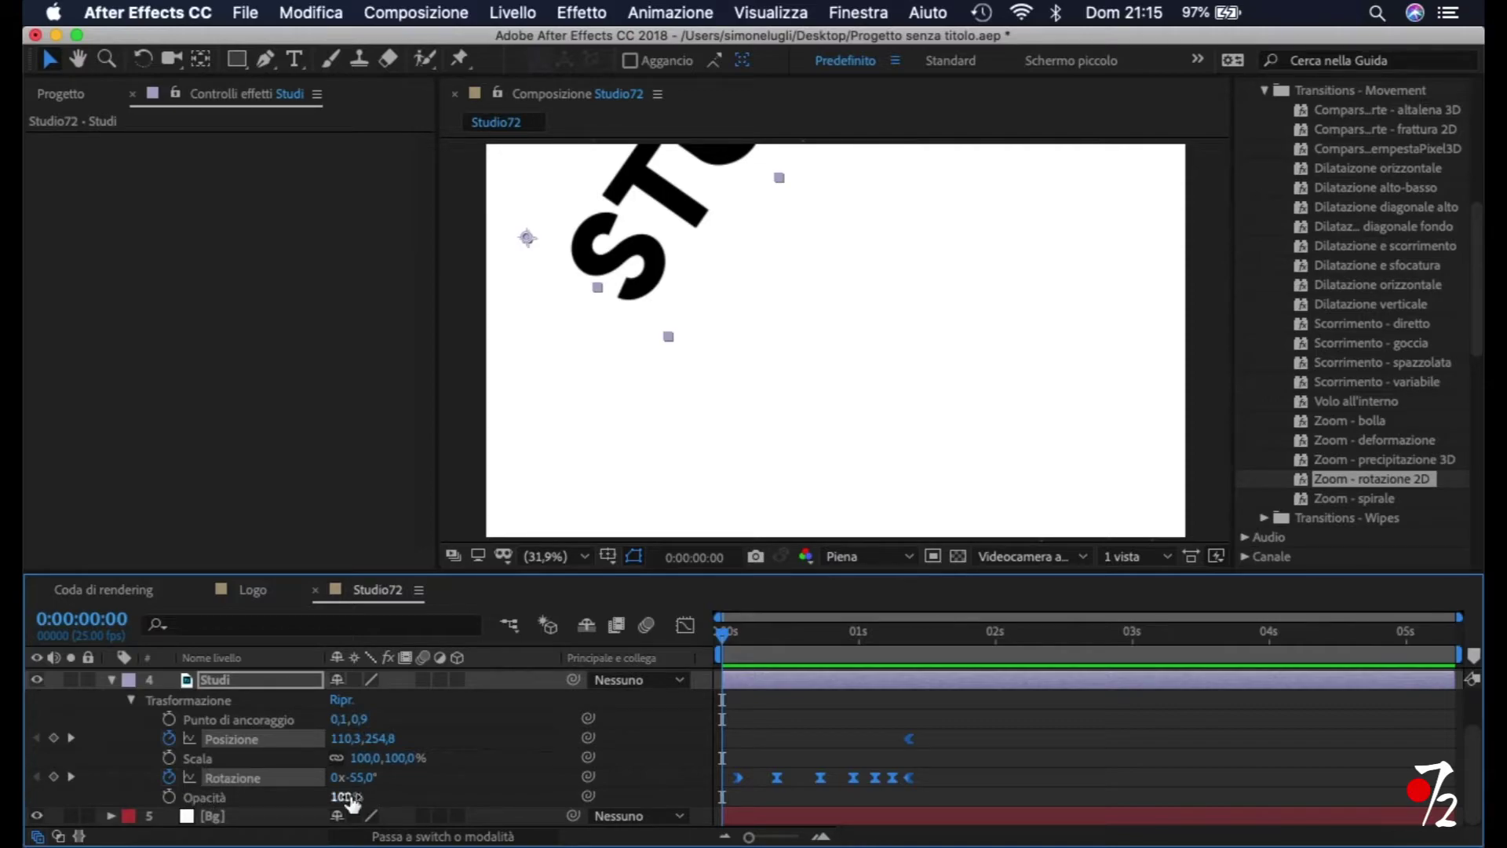
# Fade in the Studi layer with Opacity keyframes of 0% at 0:00:00:00 and 100% at 0:00:00:04, and preview from the start.
pyautogui.moveTo(343, 801); pyautogui.dragTo(179, 813)
pyautogui.click(170, 796)
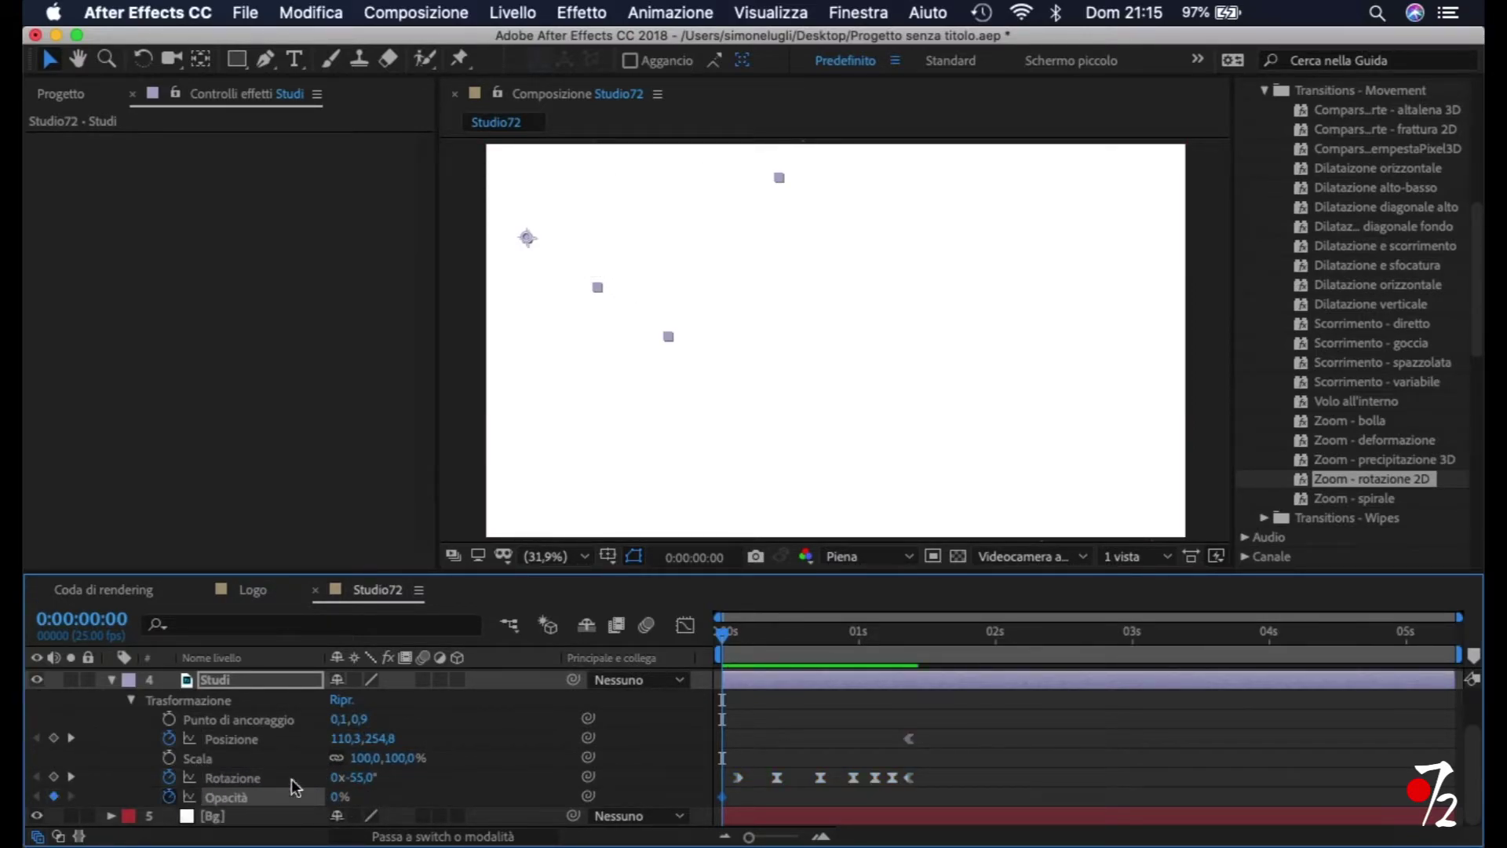
pyautogui.moveTo(727, 636); pyautogui.dragTo(747, 636)
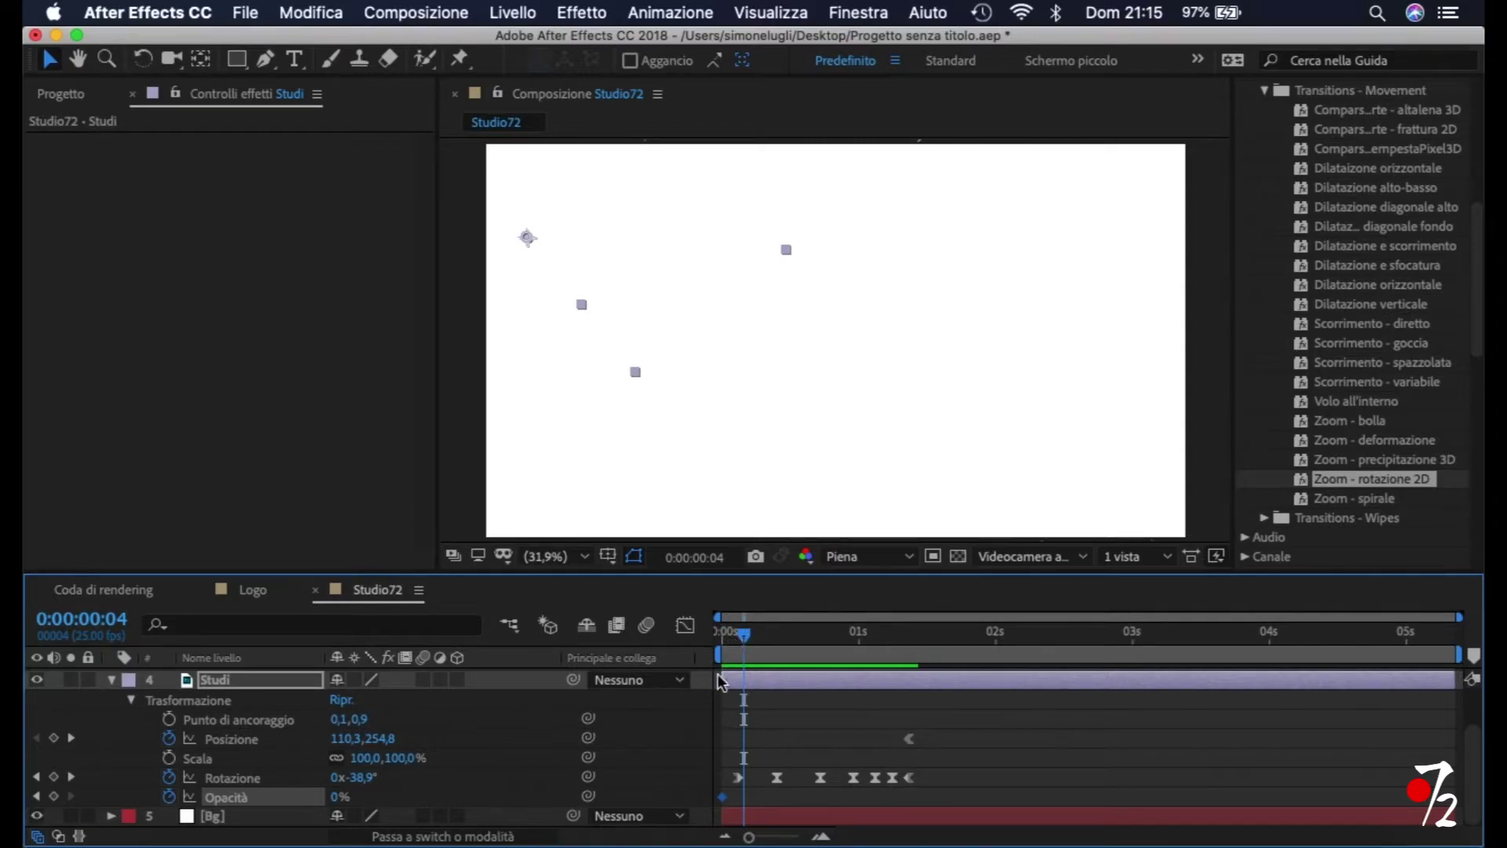
pyautogui.moveTo(339, 809); pyautogui.dragTo(513, 805)
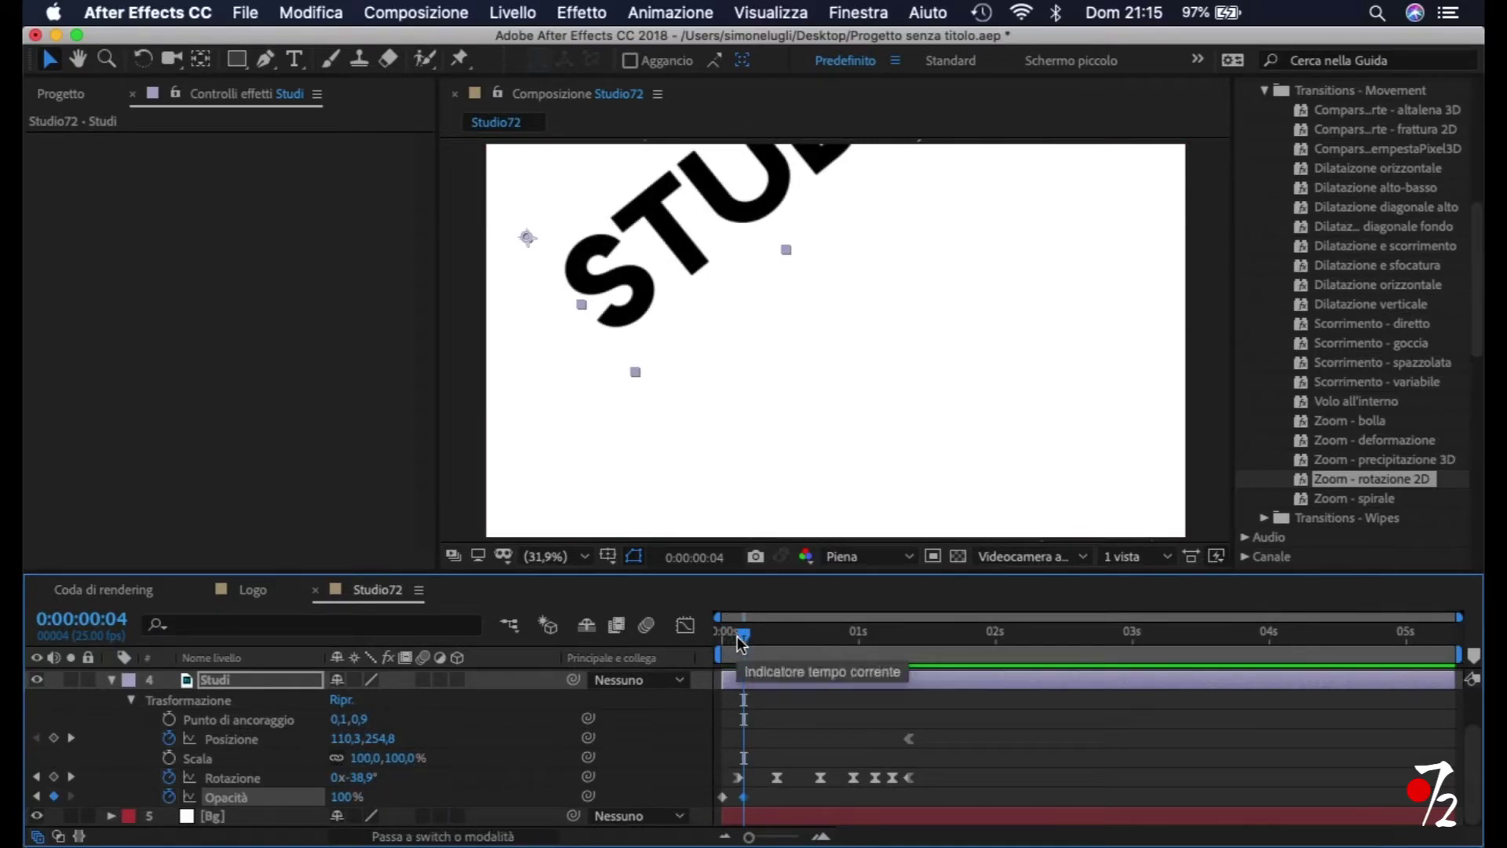
pyautogui.moveTo(737, 636); pyautogui.dragTo(527, 635)
pyautogui.press('space')
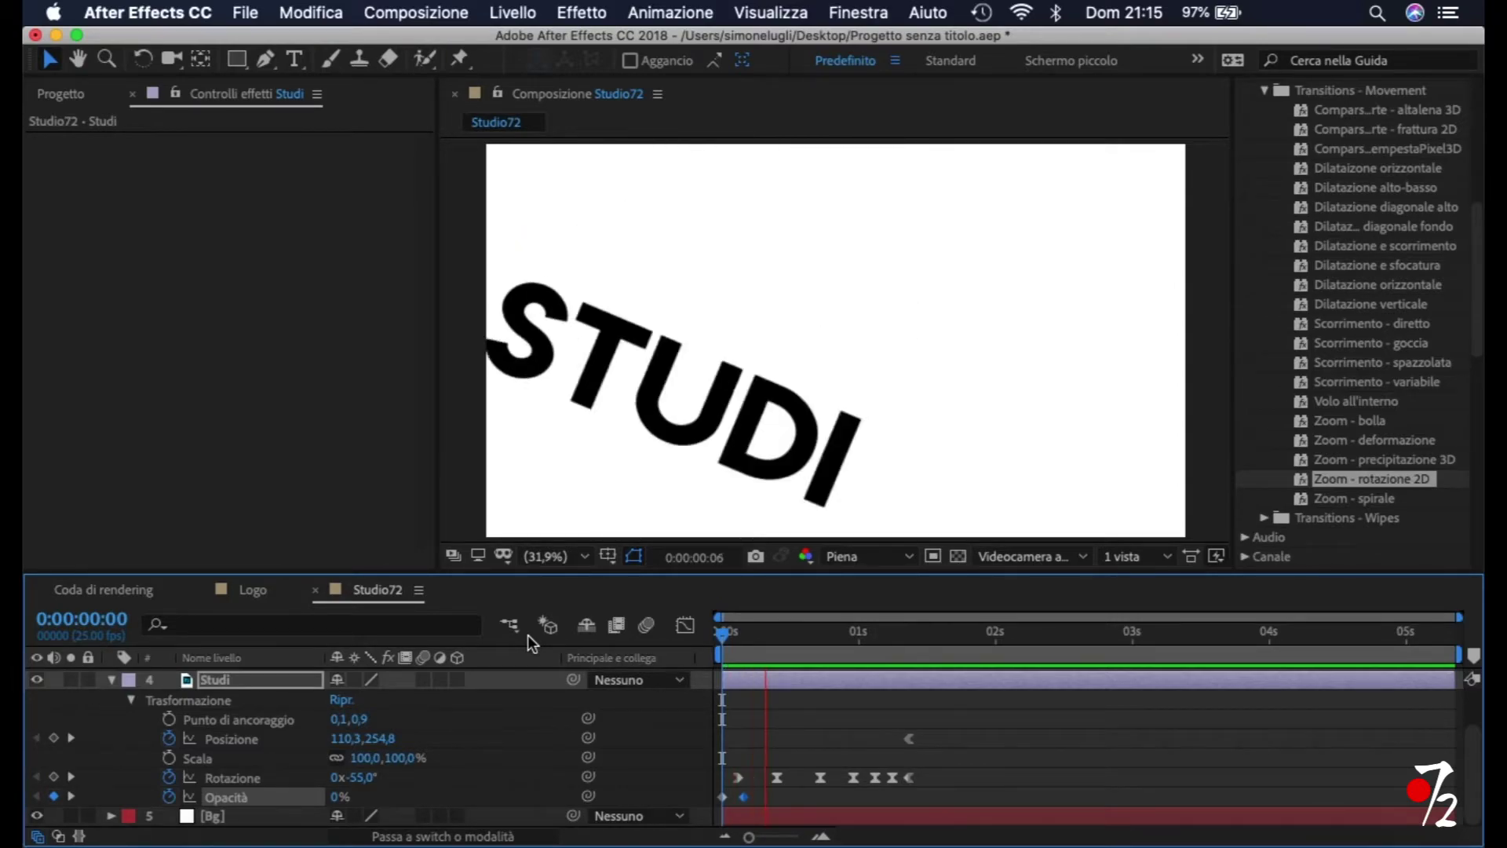